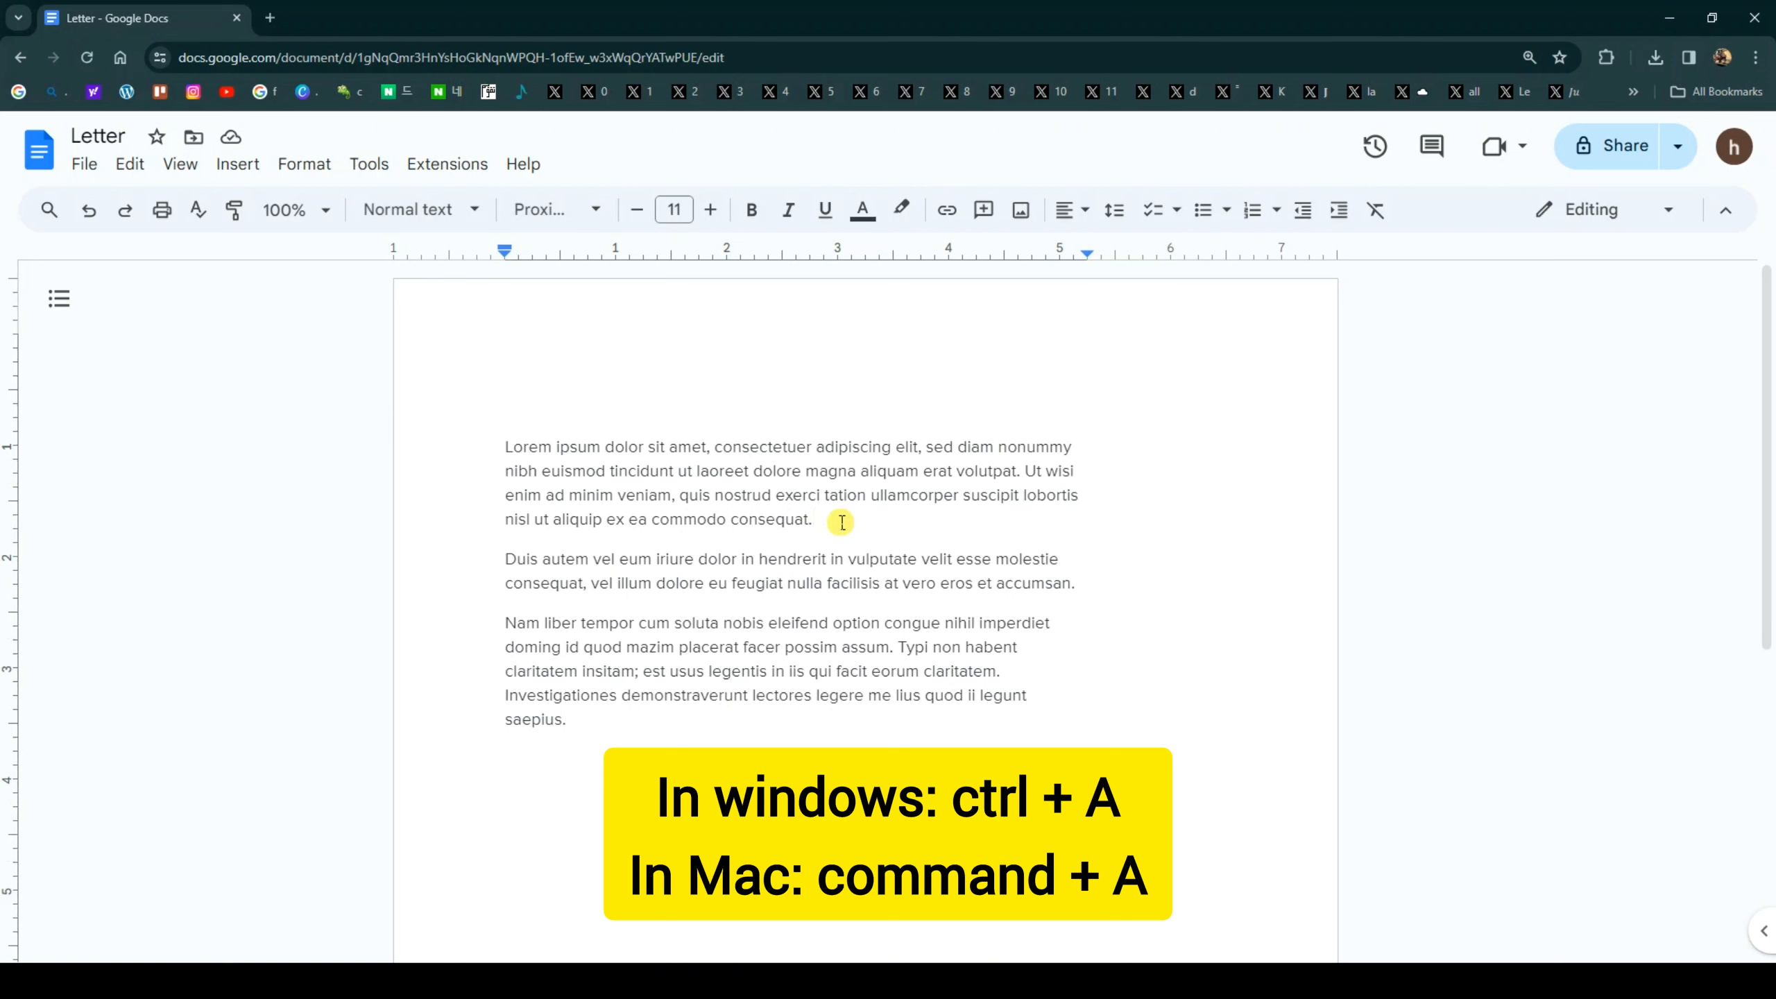
# - Change the font of the entire document text to Arial
pyautogui.hotkey('ctrl', 'a')
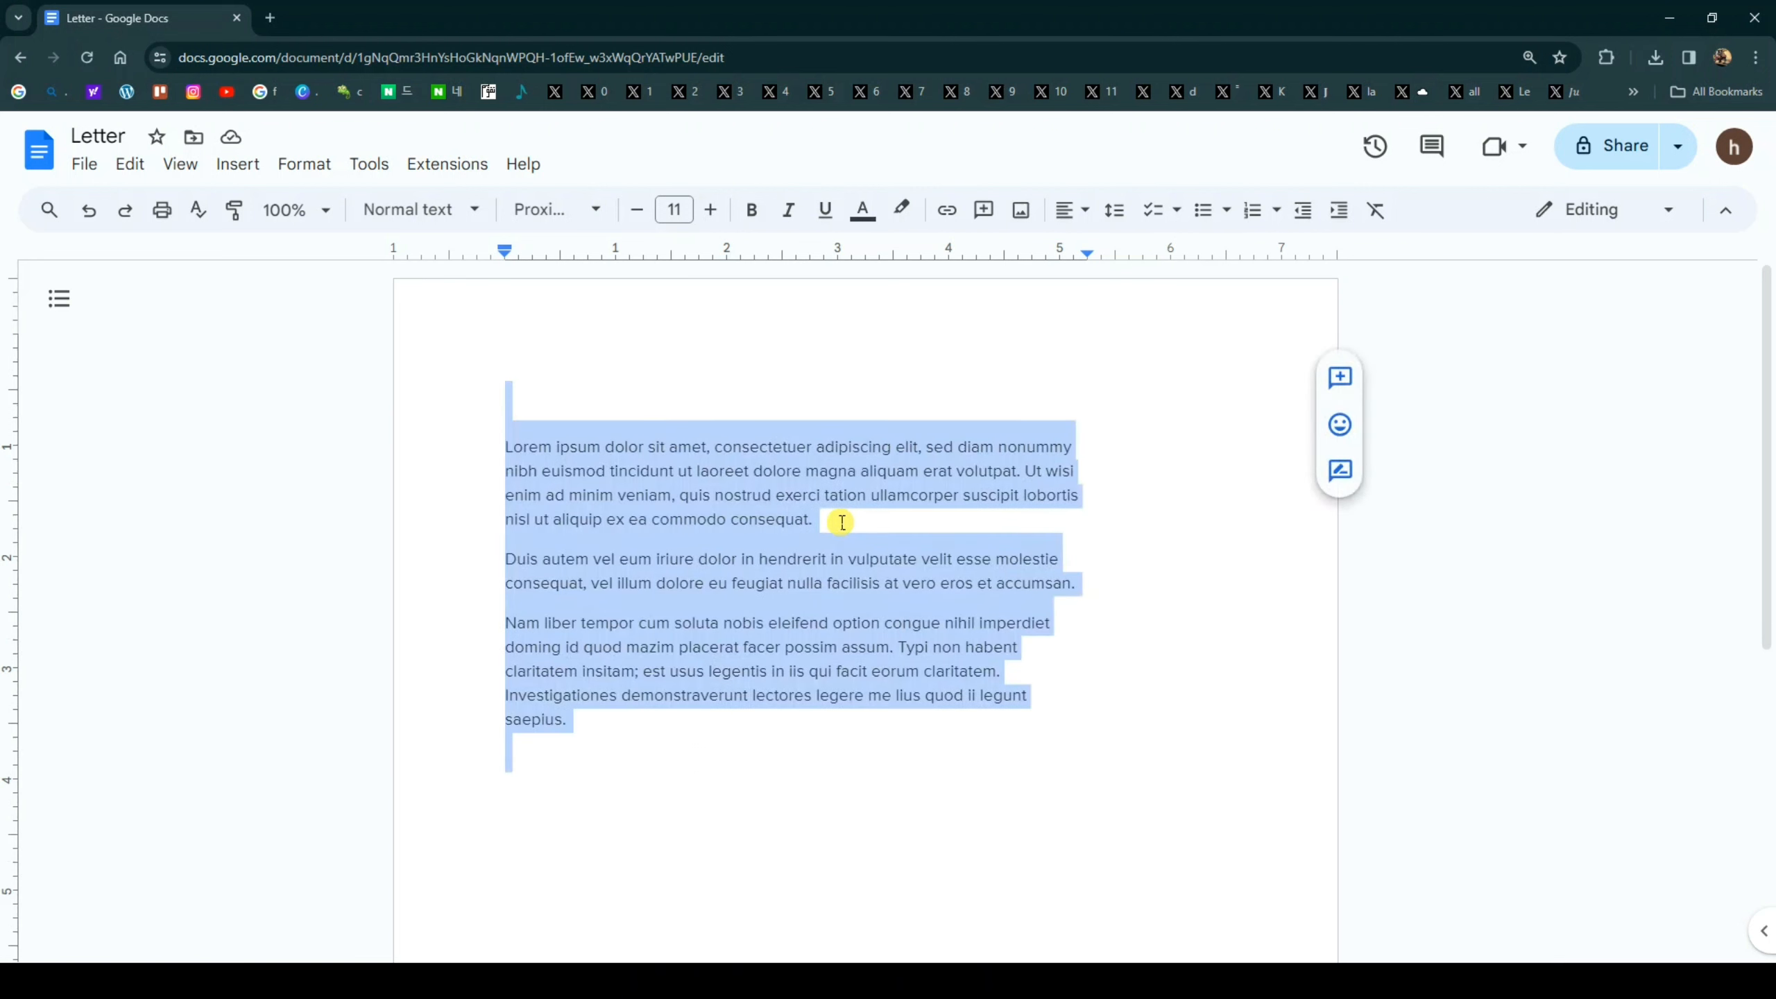
pyautogui.click(562, 211)
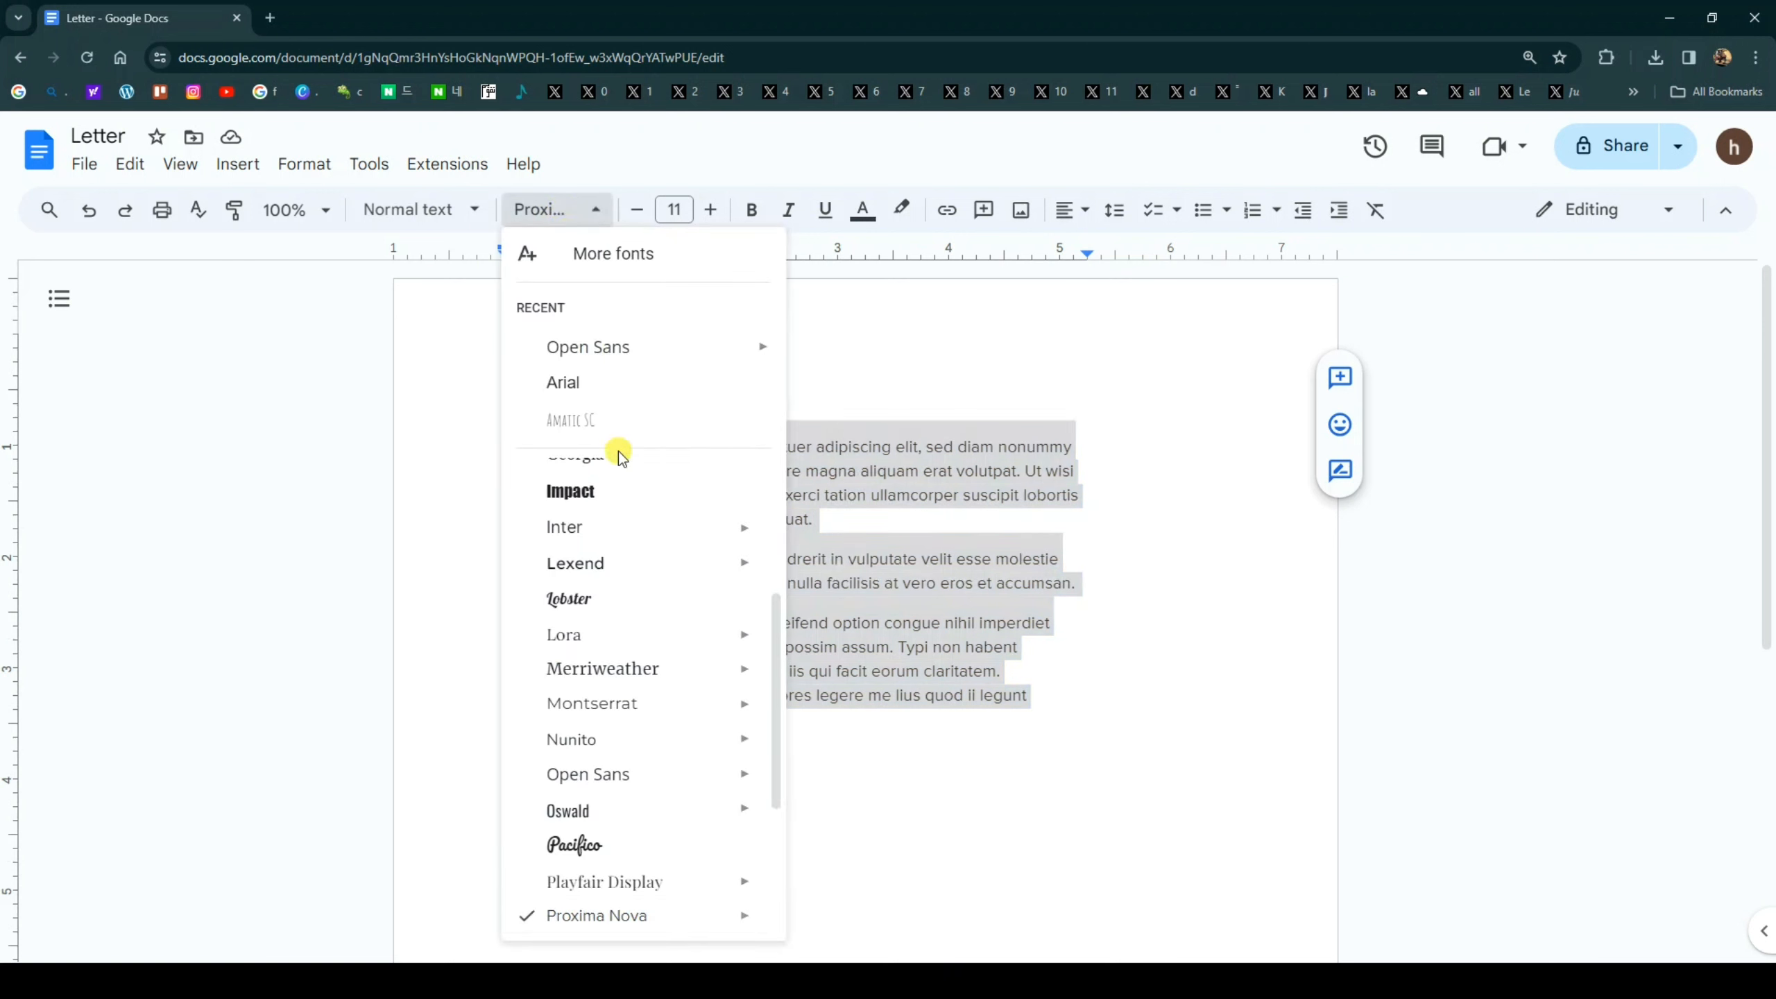
pyautogui.scroll(5, 615, 560)
pyautogui.moveTo(620, 588)
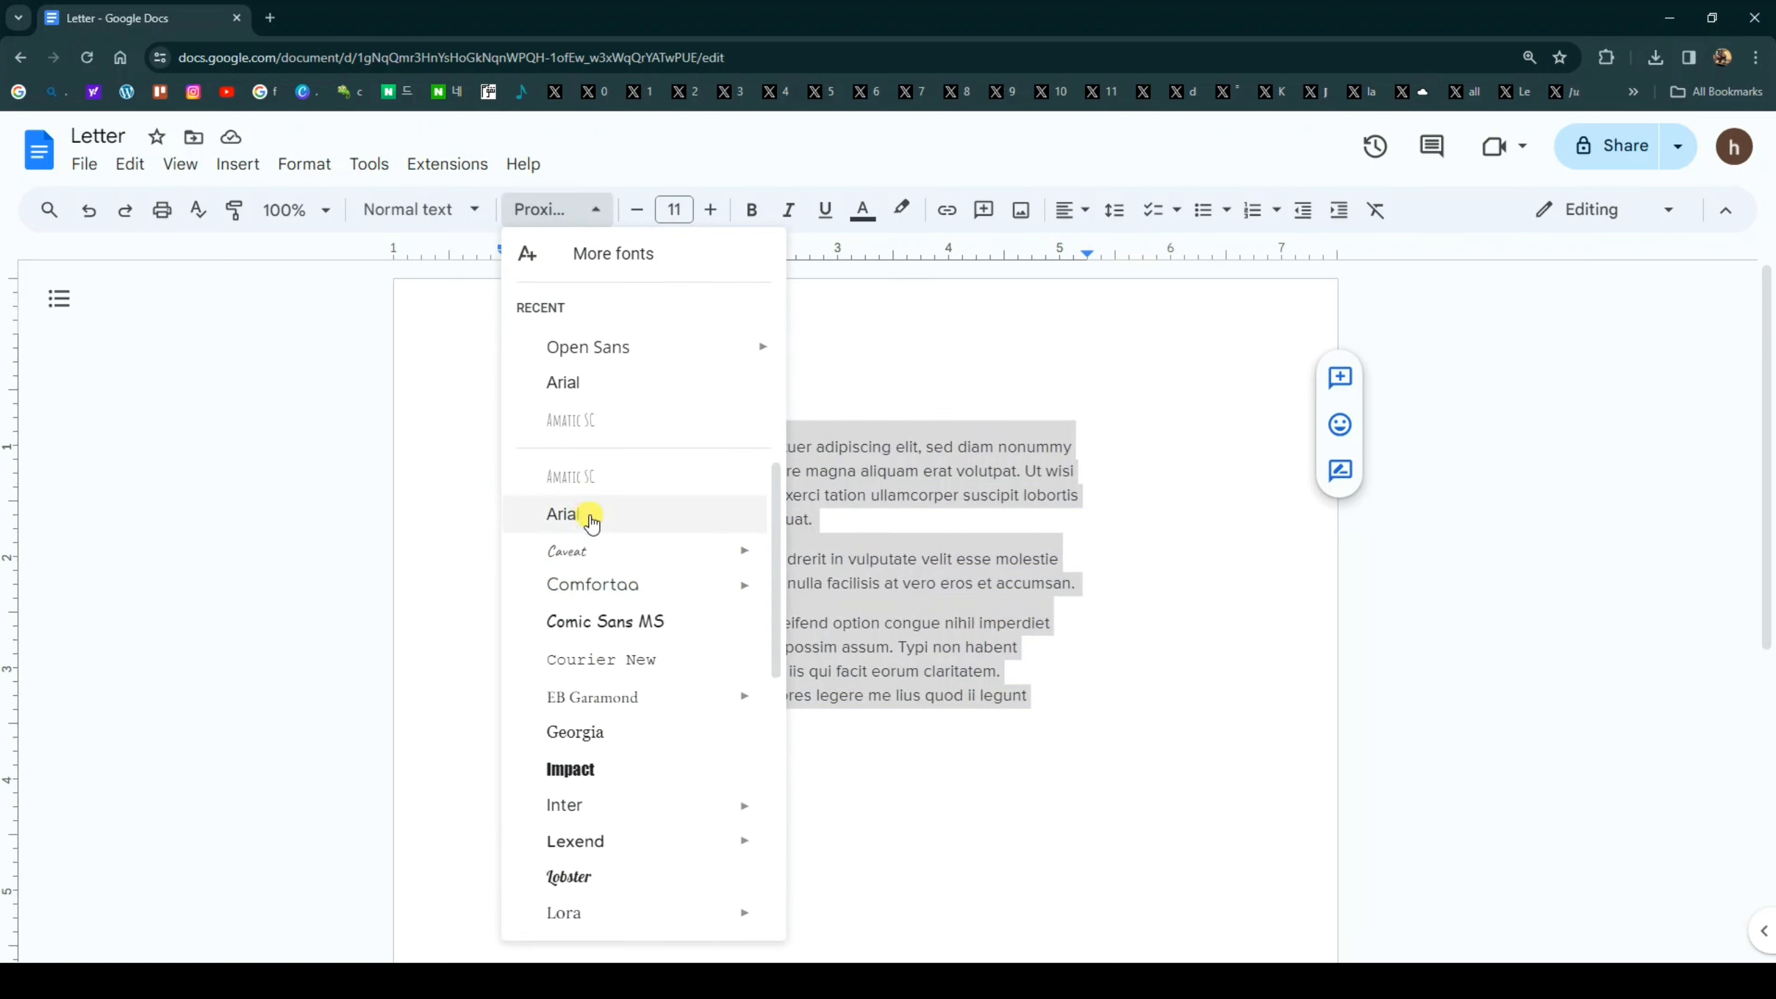
pyautogui.click(616, 523)
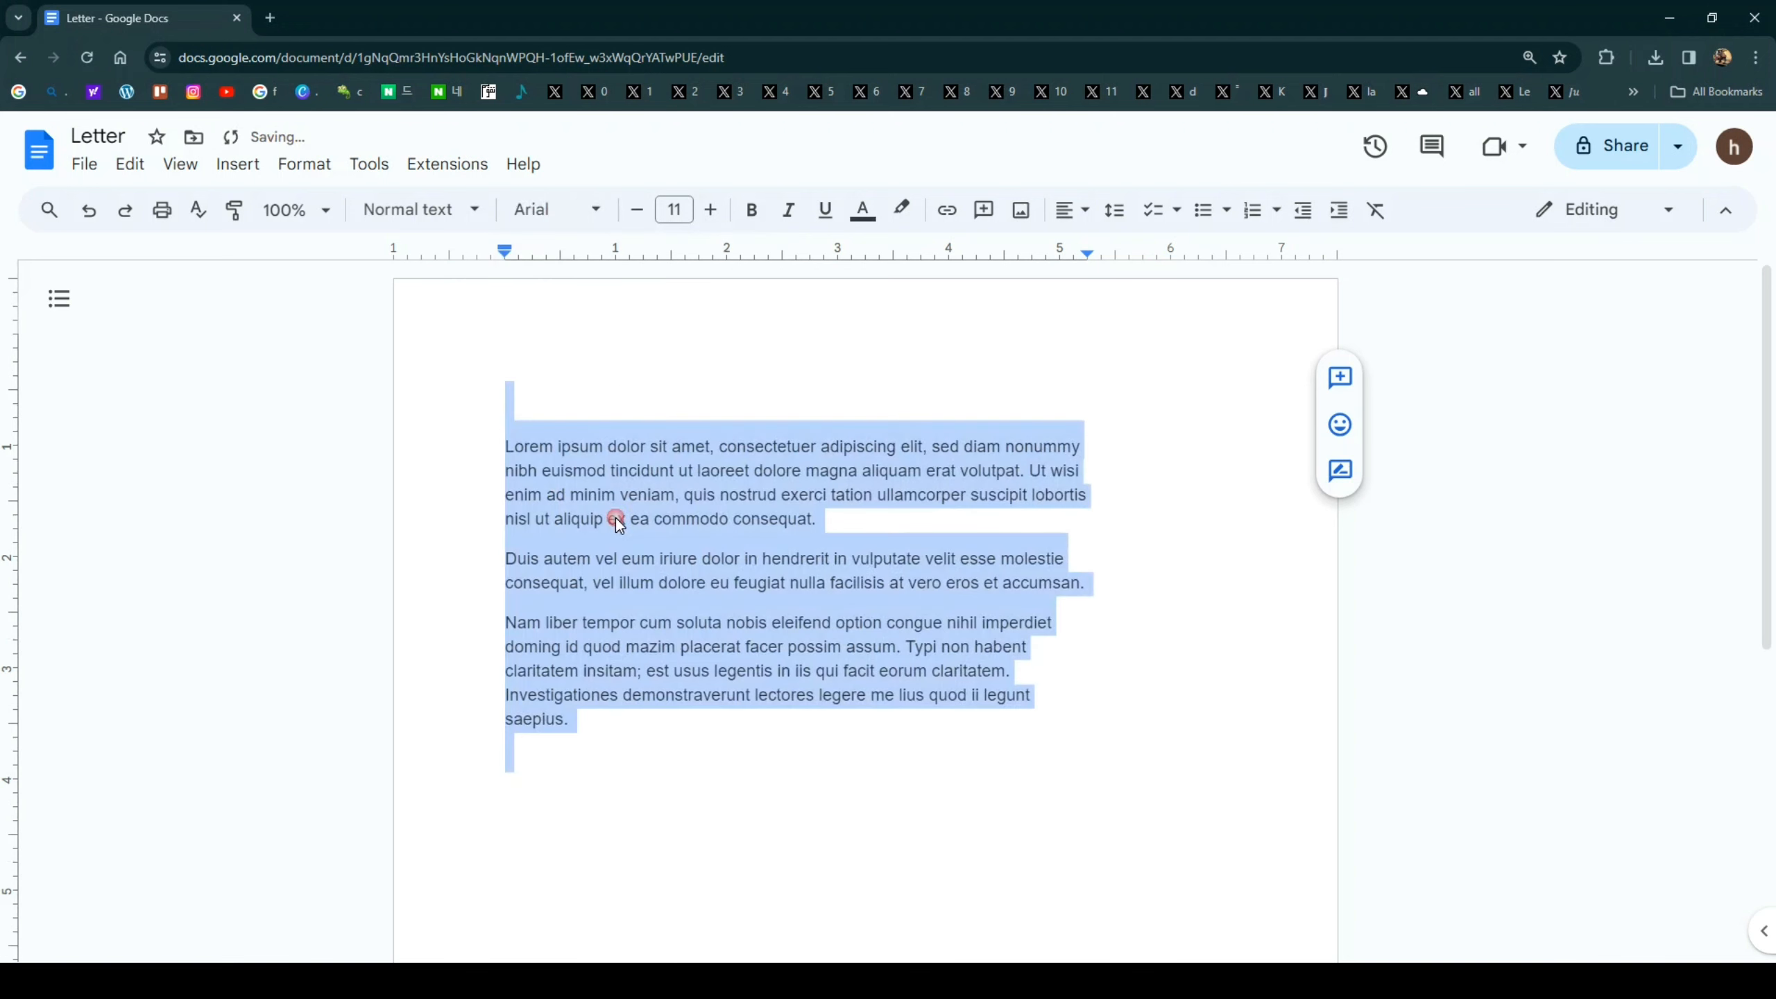
# - Open the full font catalogue and remove Open Sans and Inter from My fonts
pyautogui.click(576, 210)
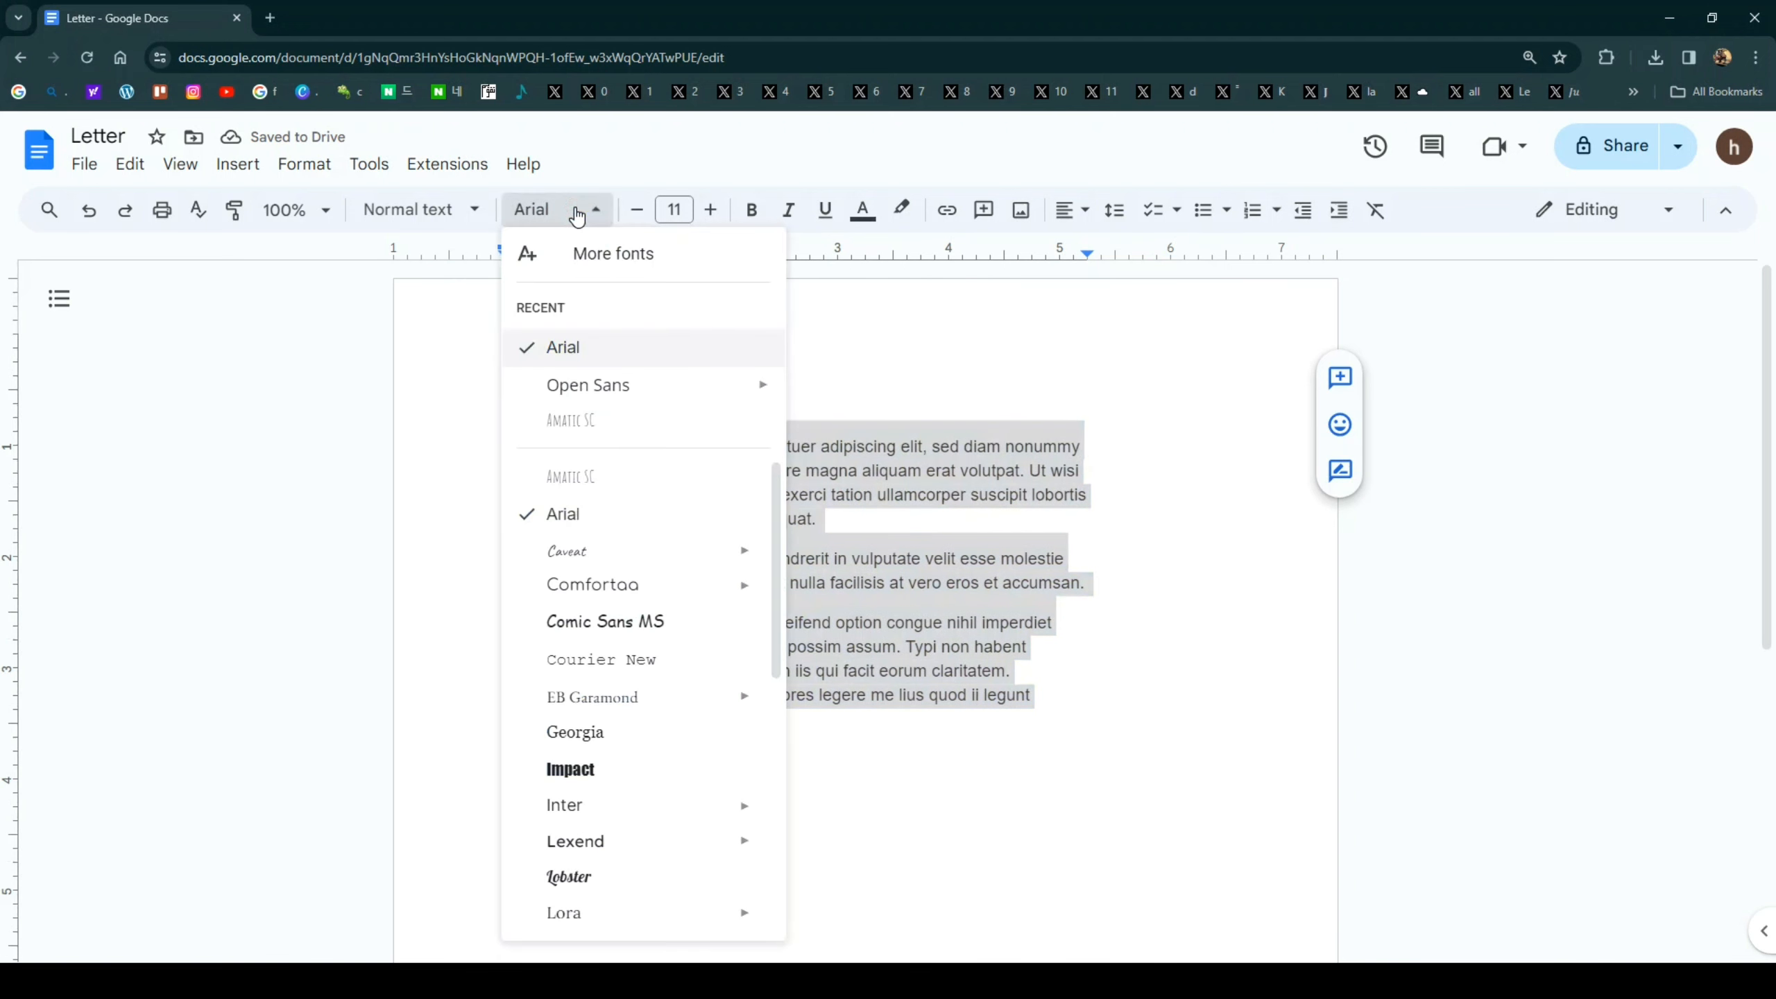
pyautogui.scroll(-5, 623, 575)
pyautogui.scroll(-3, 628, 672)
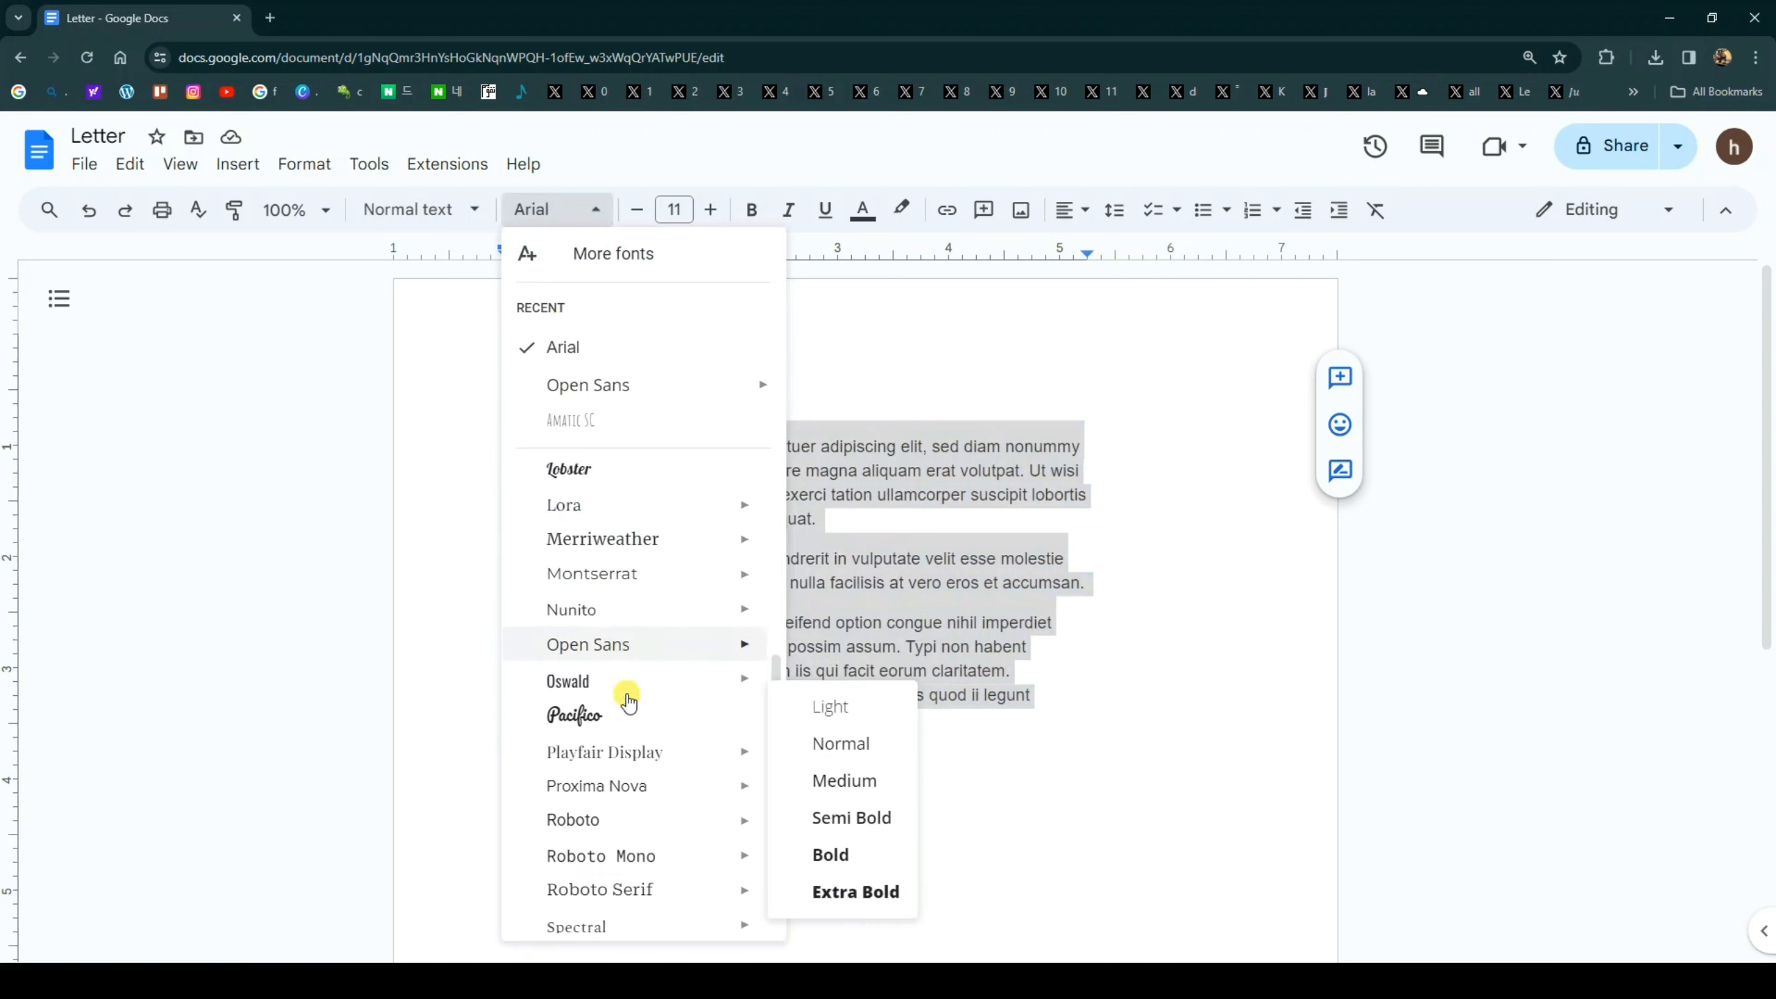
pyautogui.scroll(8, 584, 603)
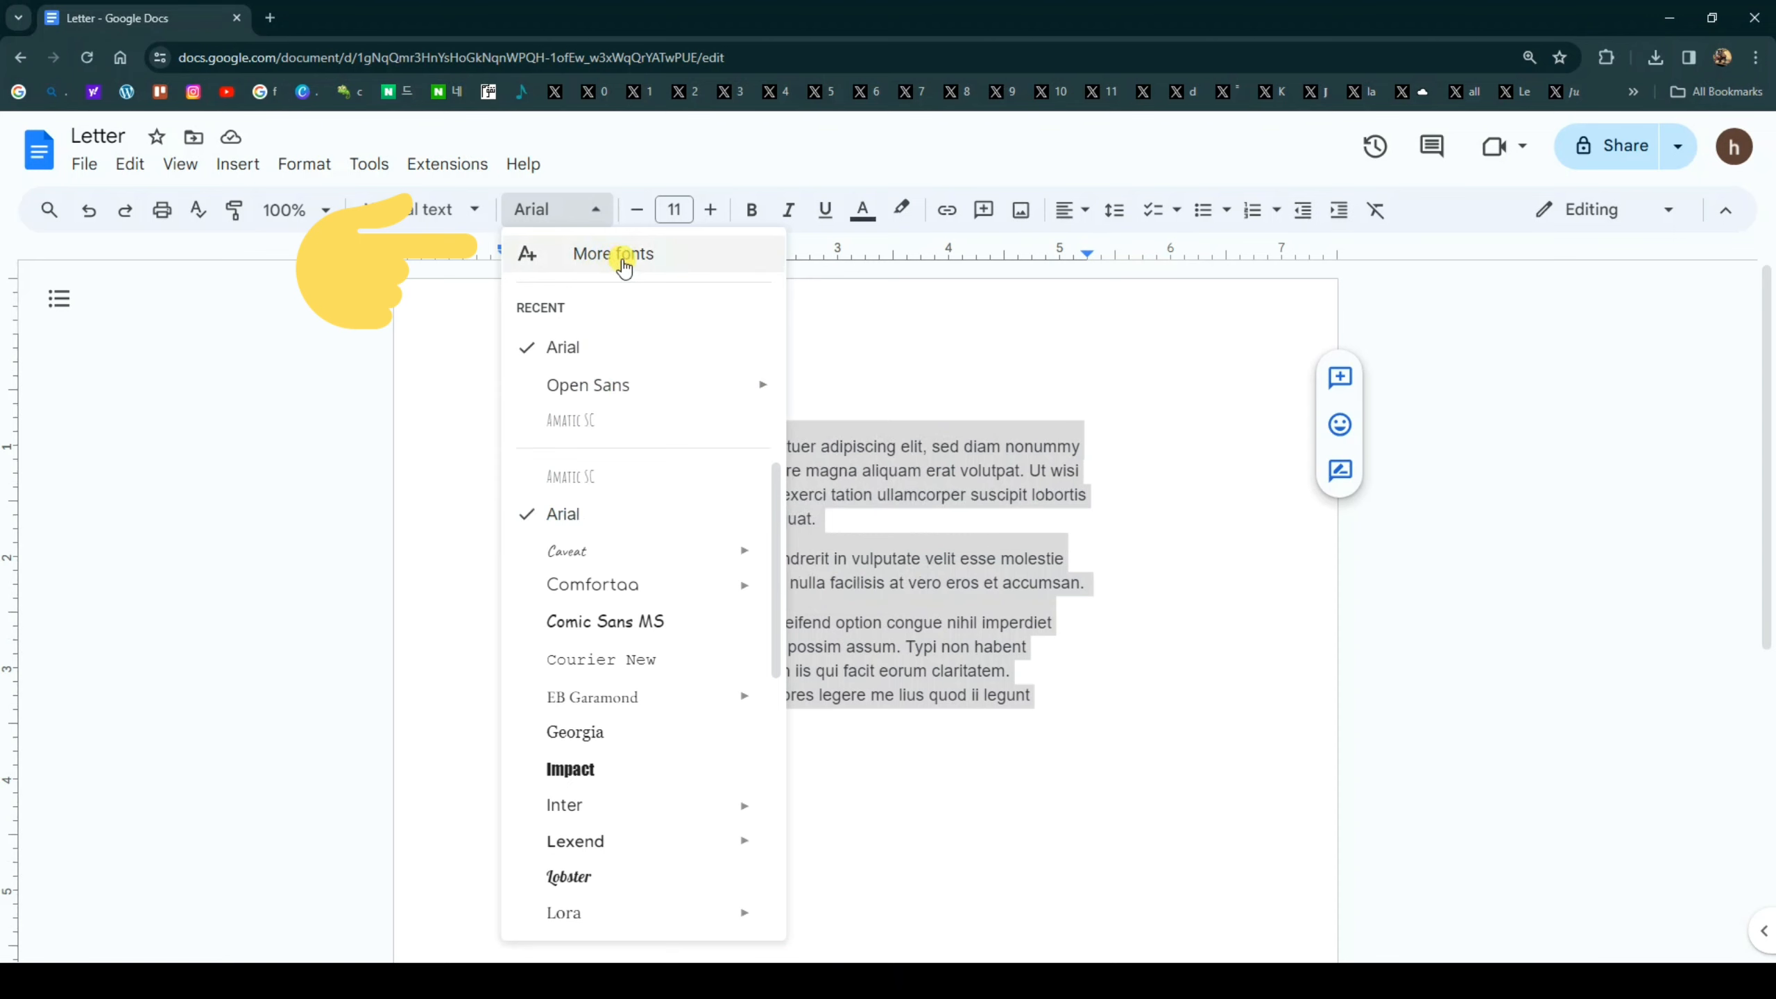
pyautogui.click(623, 266)
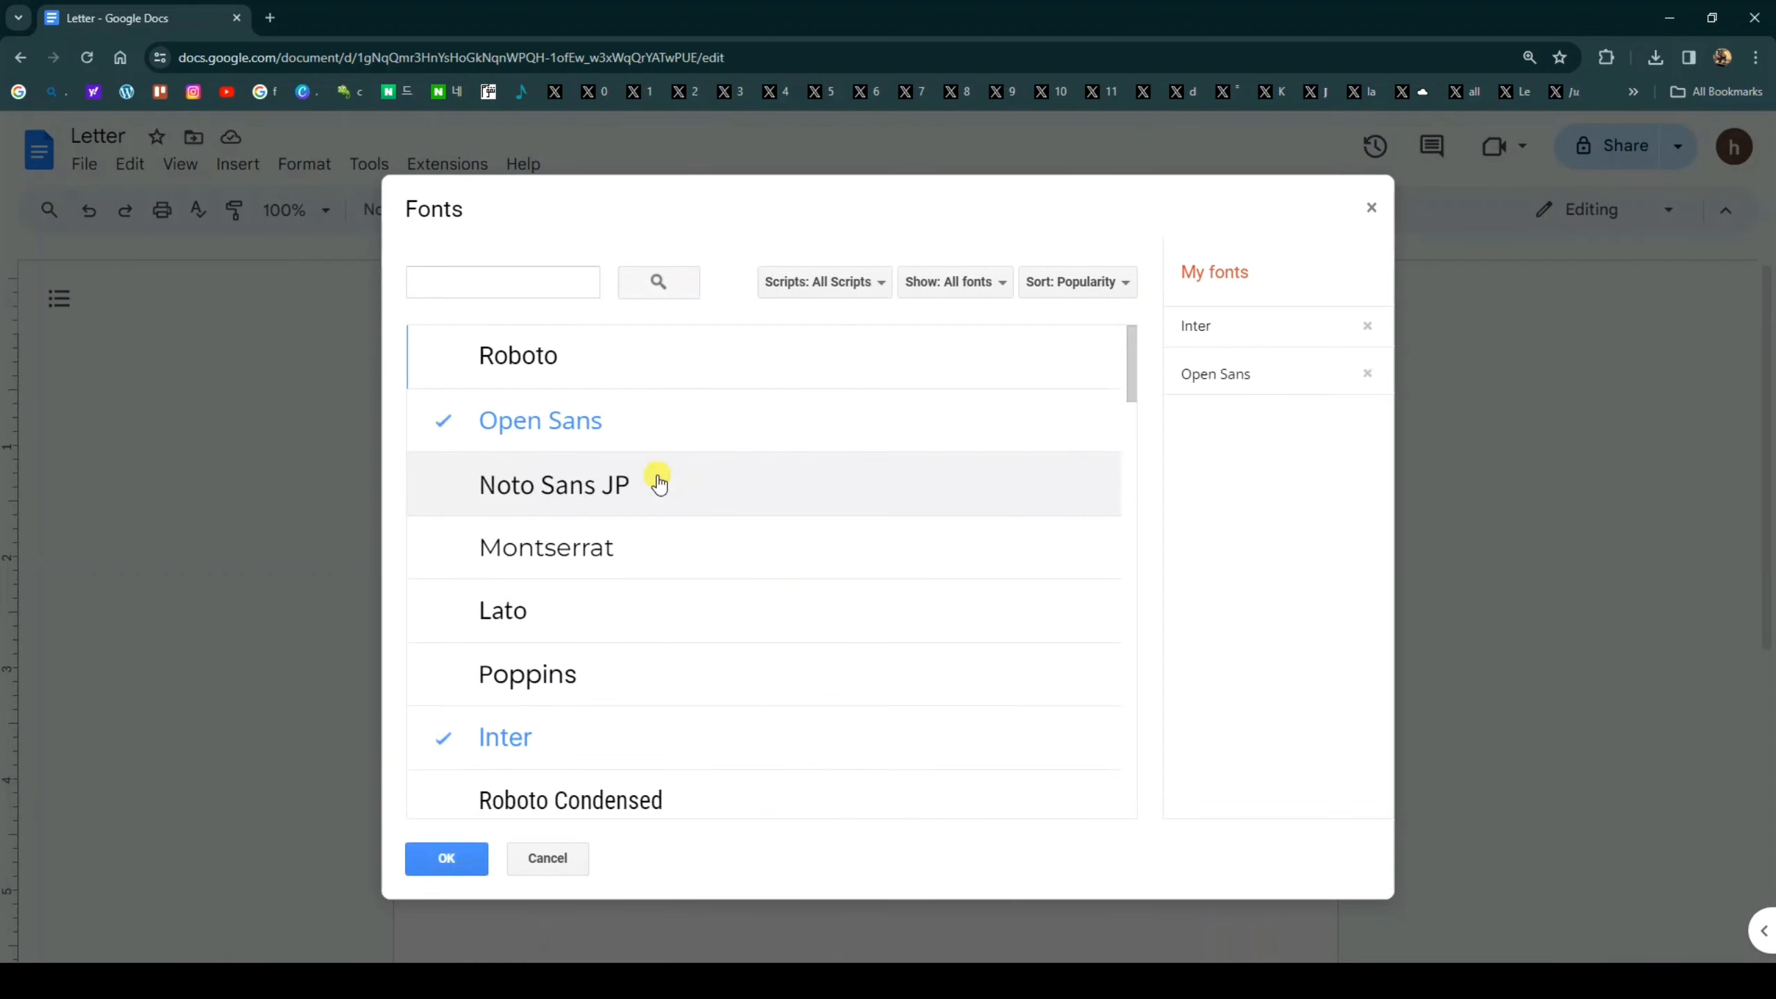
pyautogui.click(1367, 374)
pyautogui.click(1367, 326)
# - Add PT Sans from the font catalogue to My fonts and confirm the selection
pyautogui.click(480, 287)
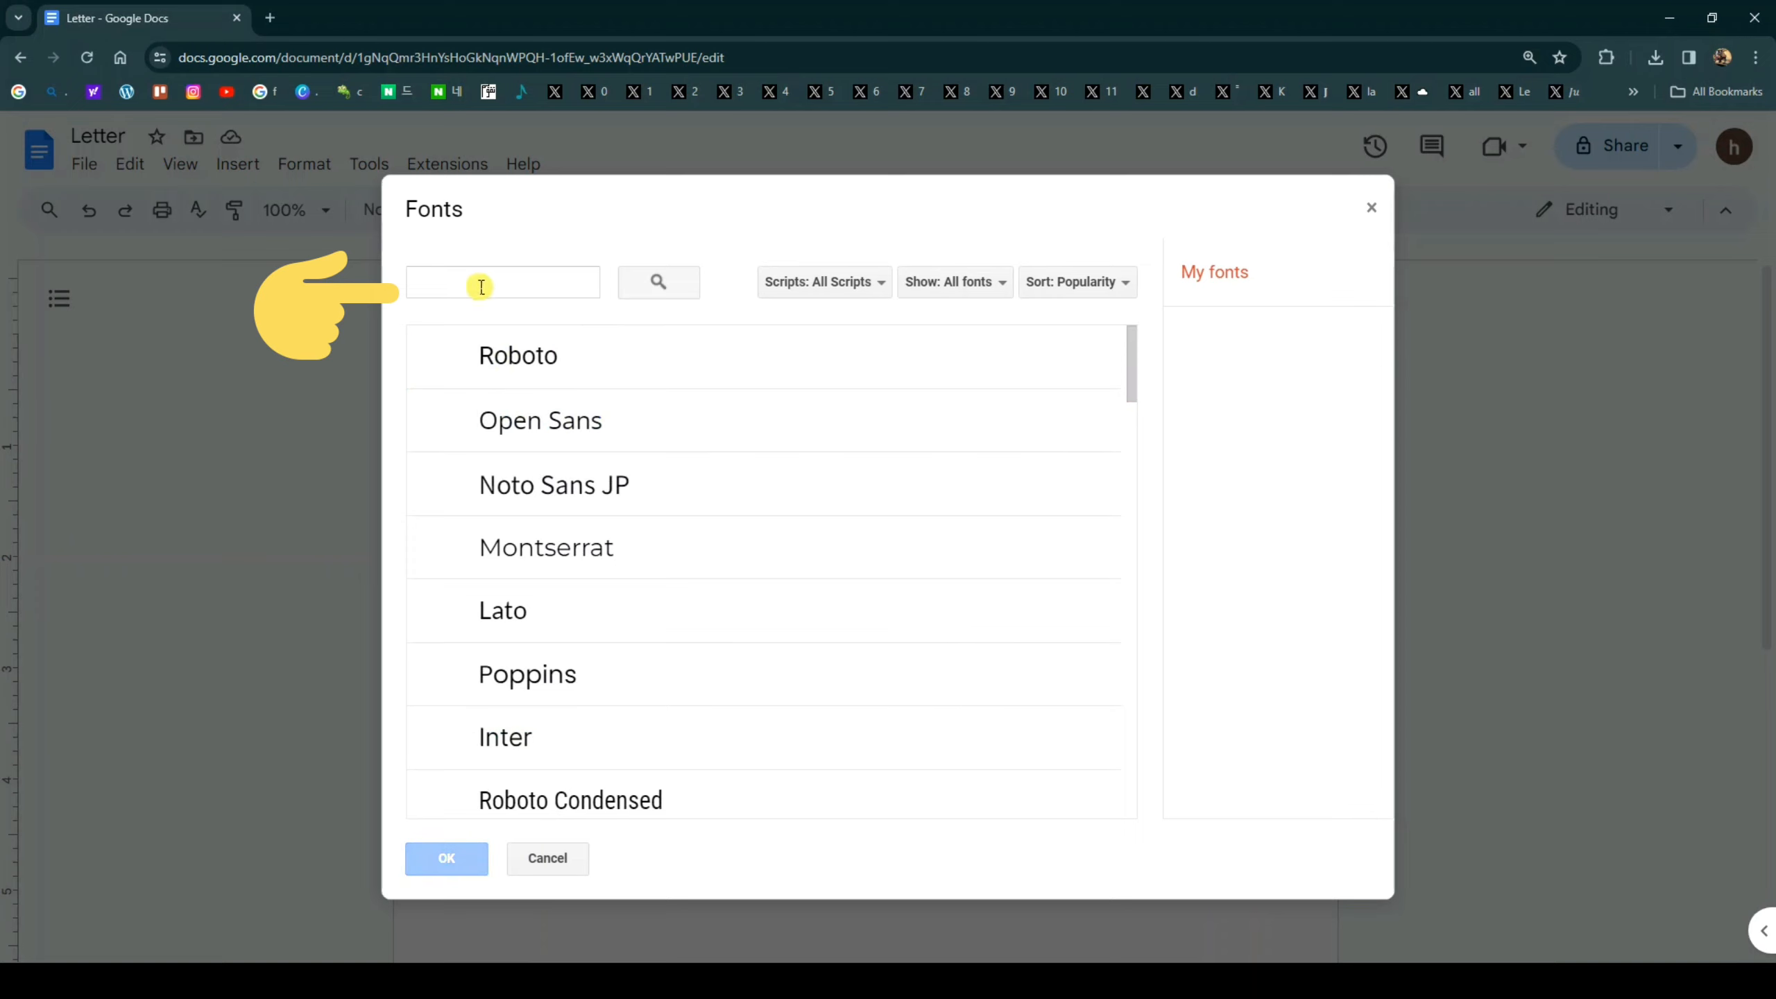
pyautogui.click(481, 286)
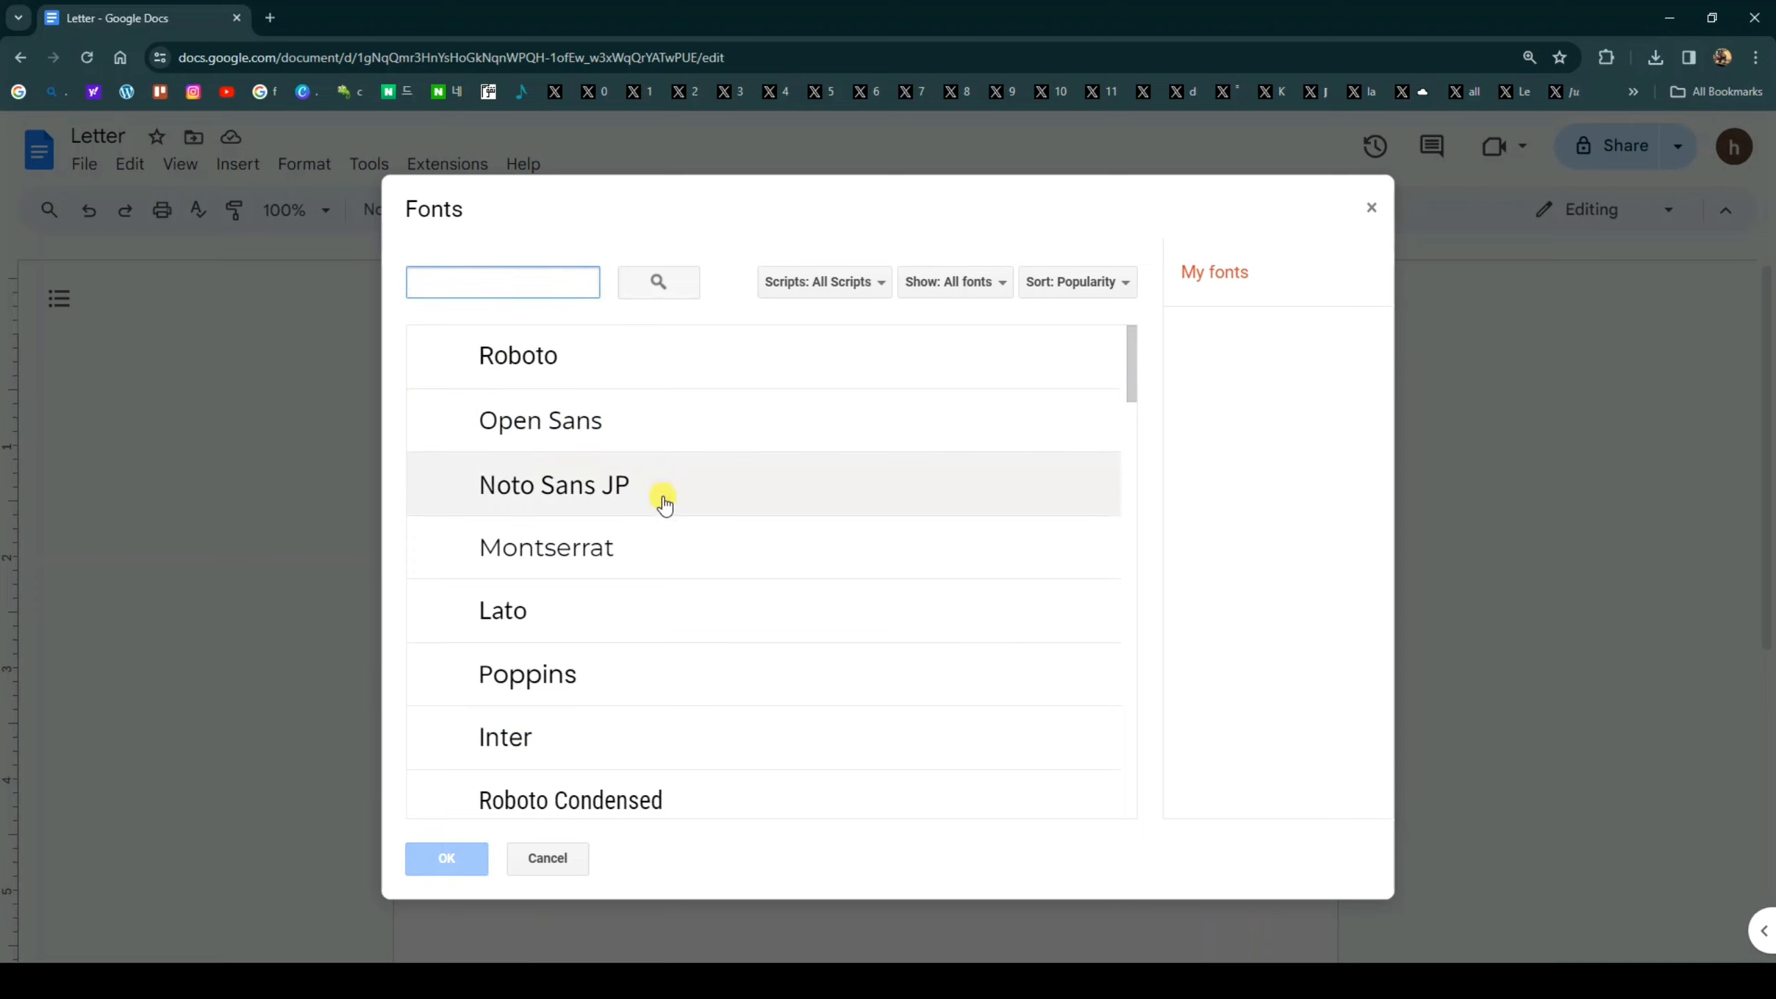
pyautogui.scroll(-5, 521, 454)
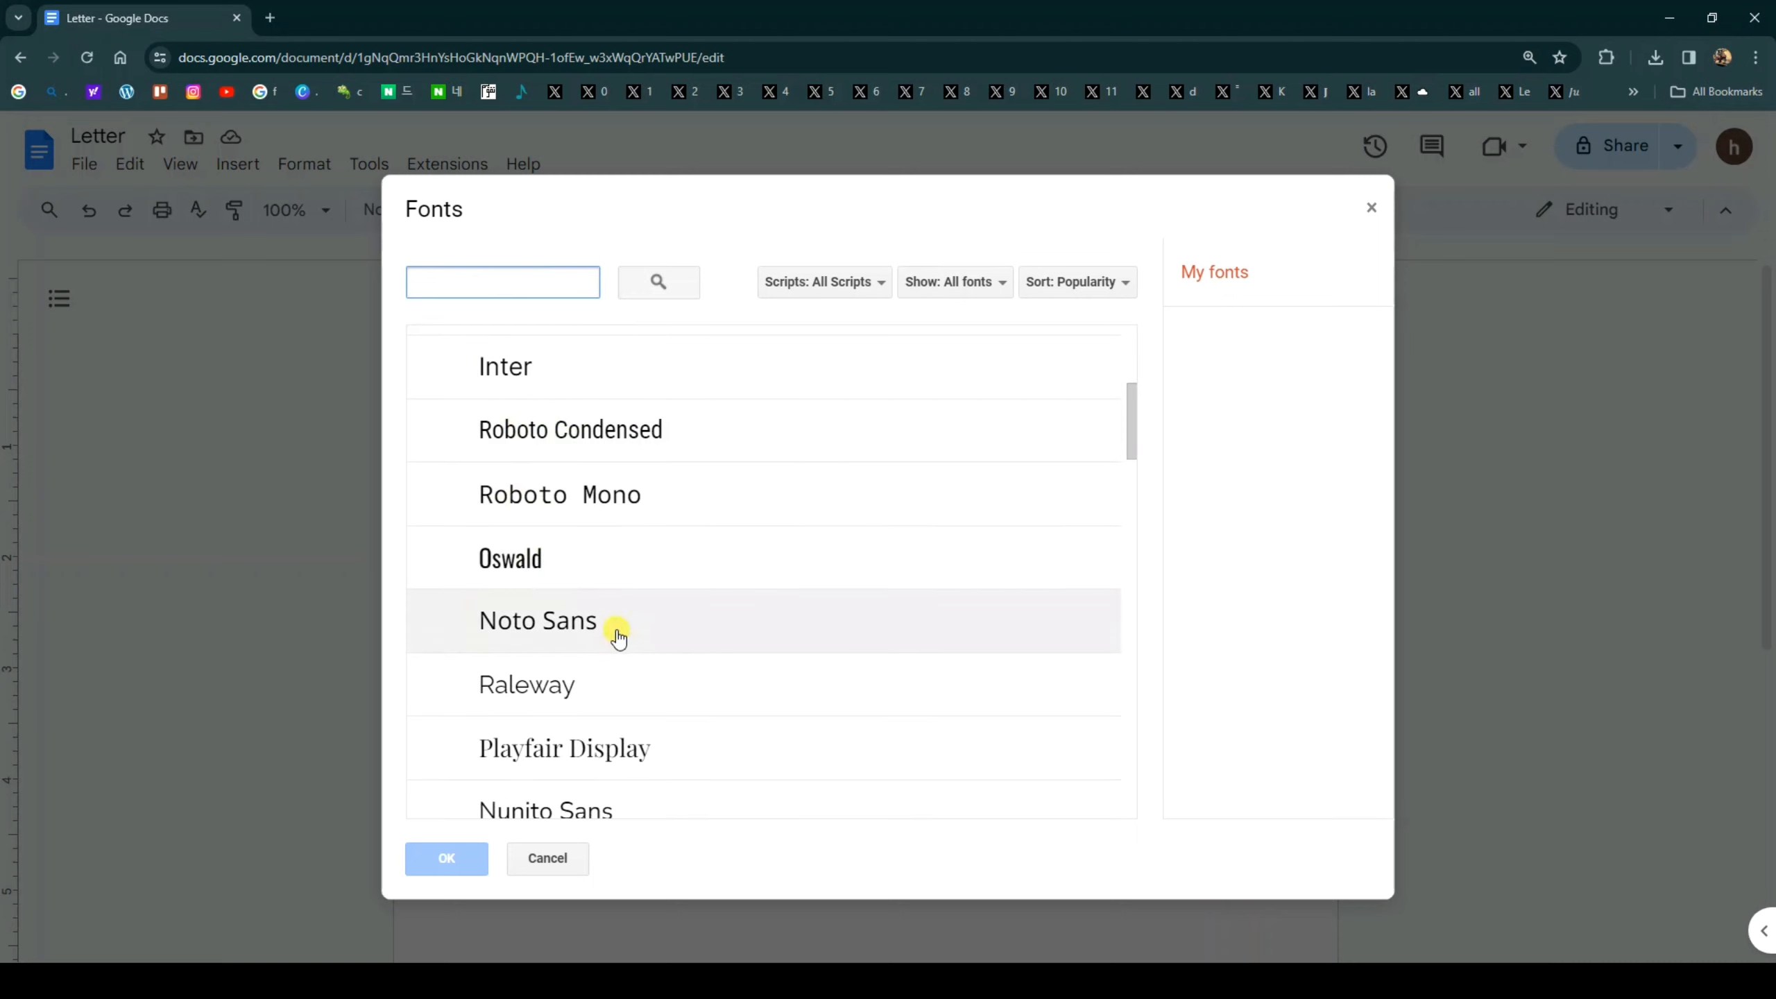
pyautogui.scroll(-3, 594, 543)
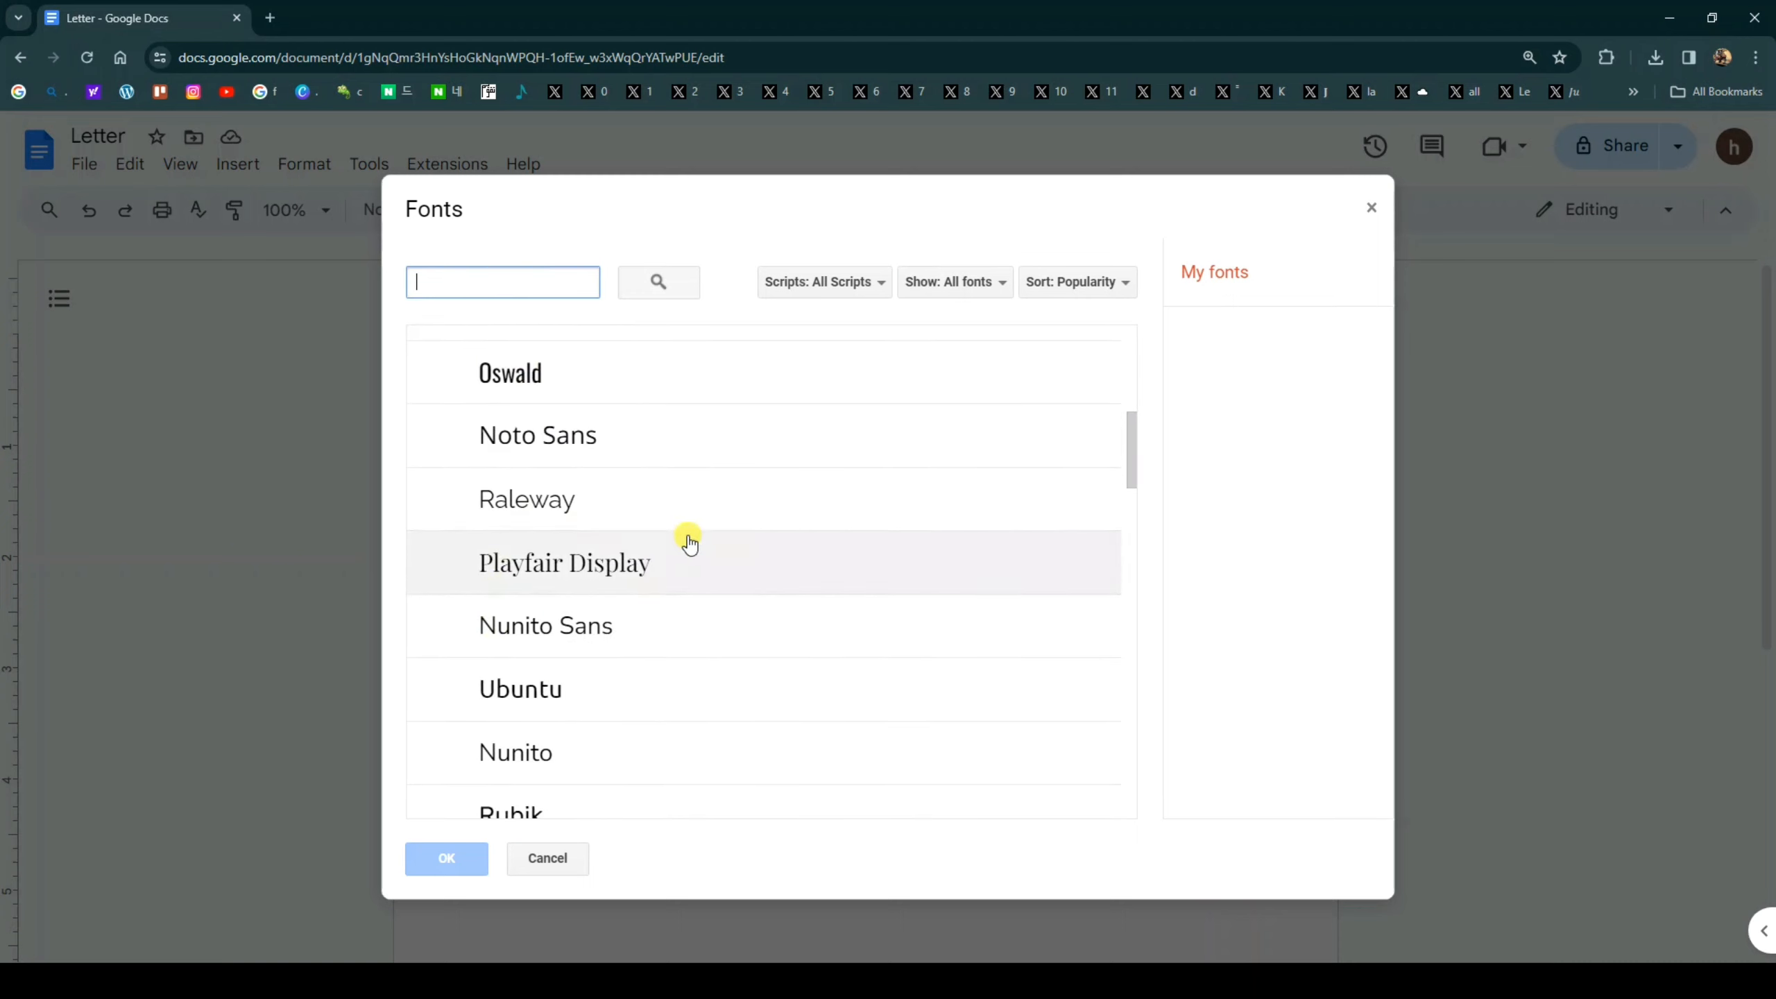
pyautogui.scroll(-3, 689, 543)
pyautogui.scroll(-3, 627, 606)
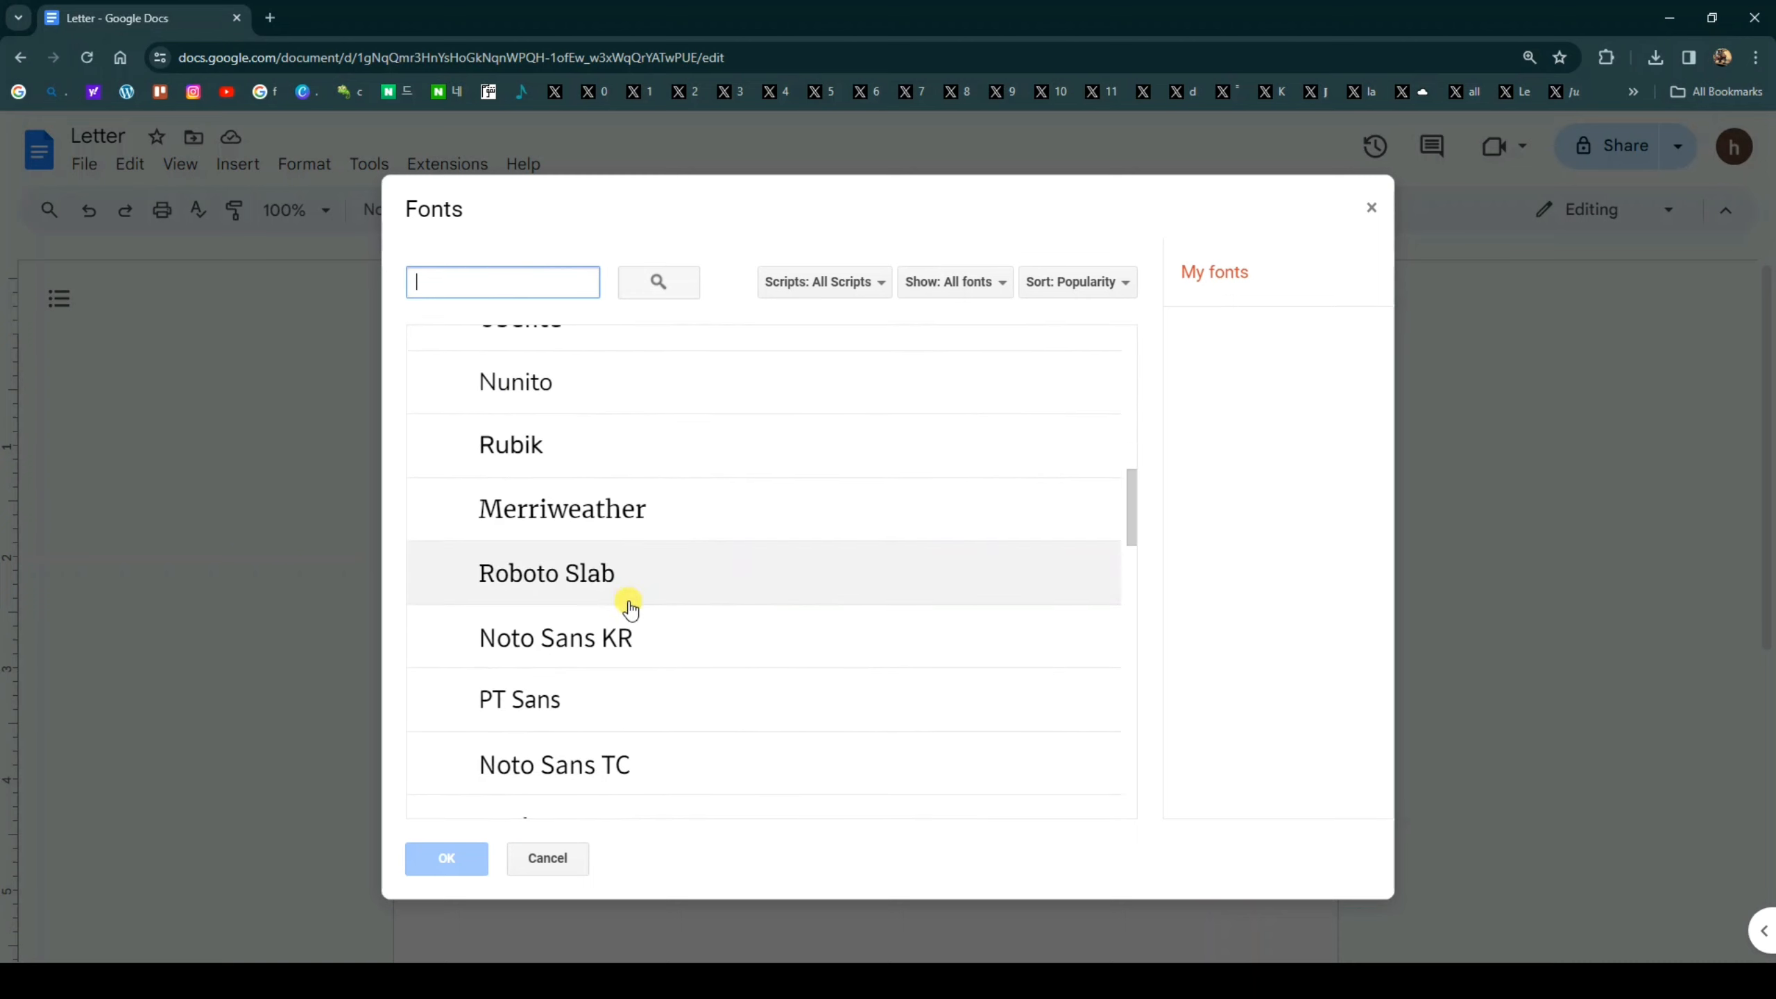
pyautogui.scroll(-3, 595, 714)
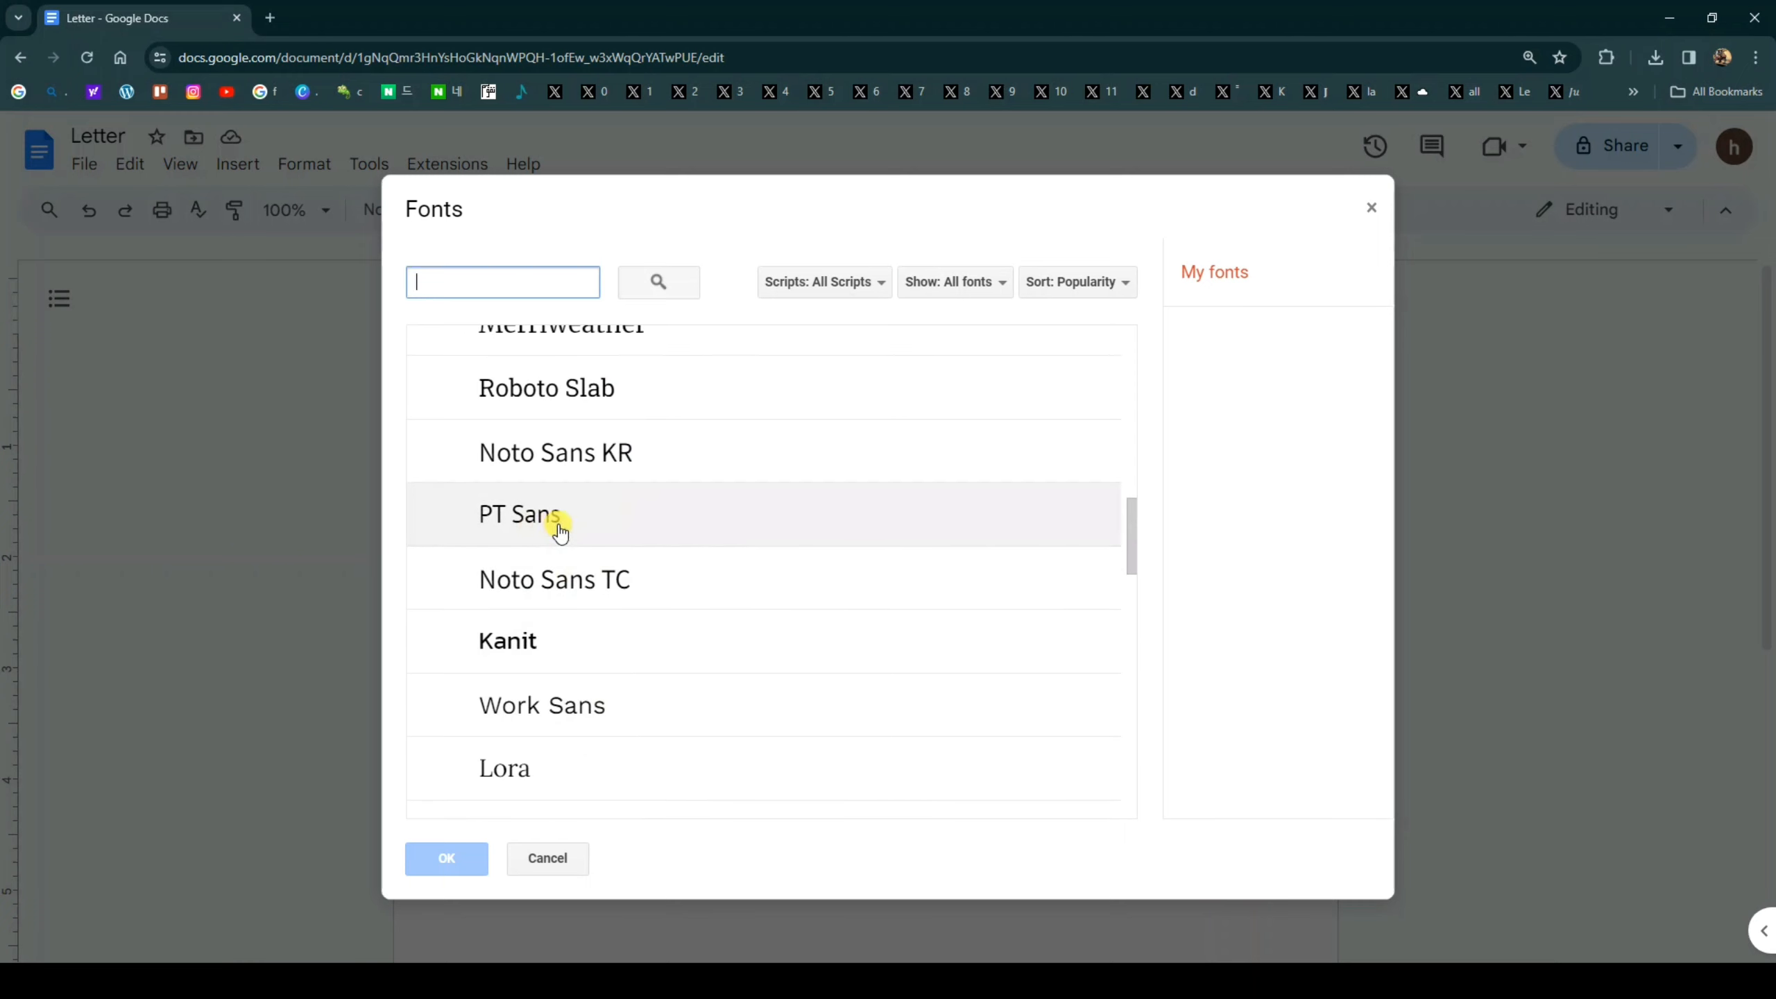
pyautogui.click(560, 530)
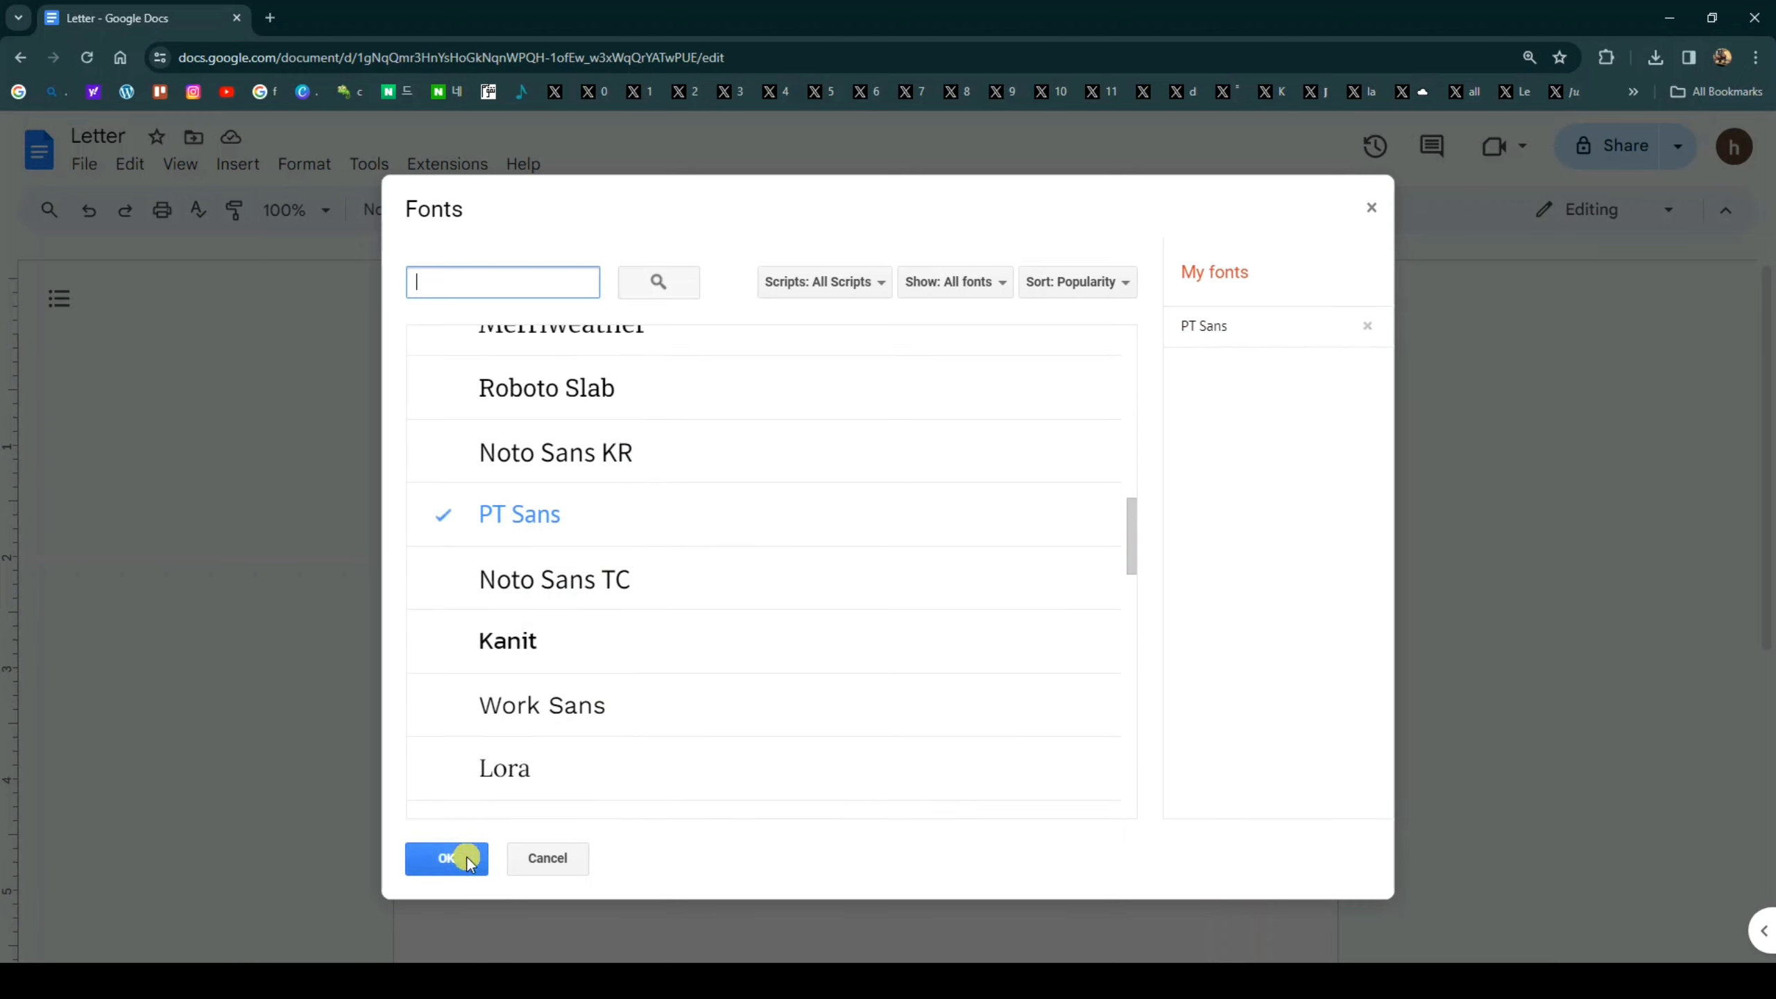
pyautogui.click(447, 858)
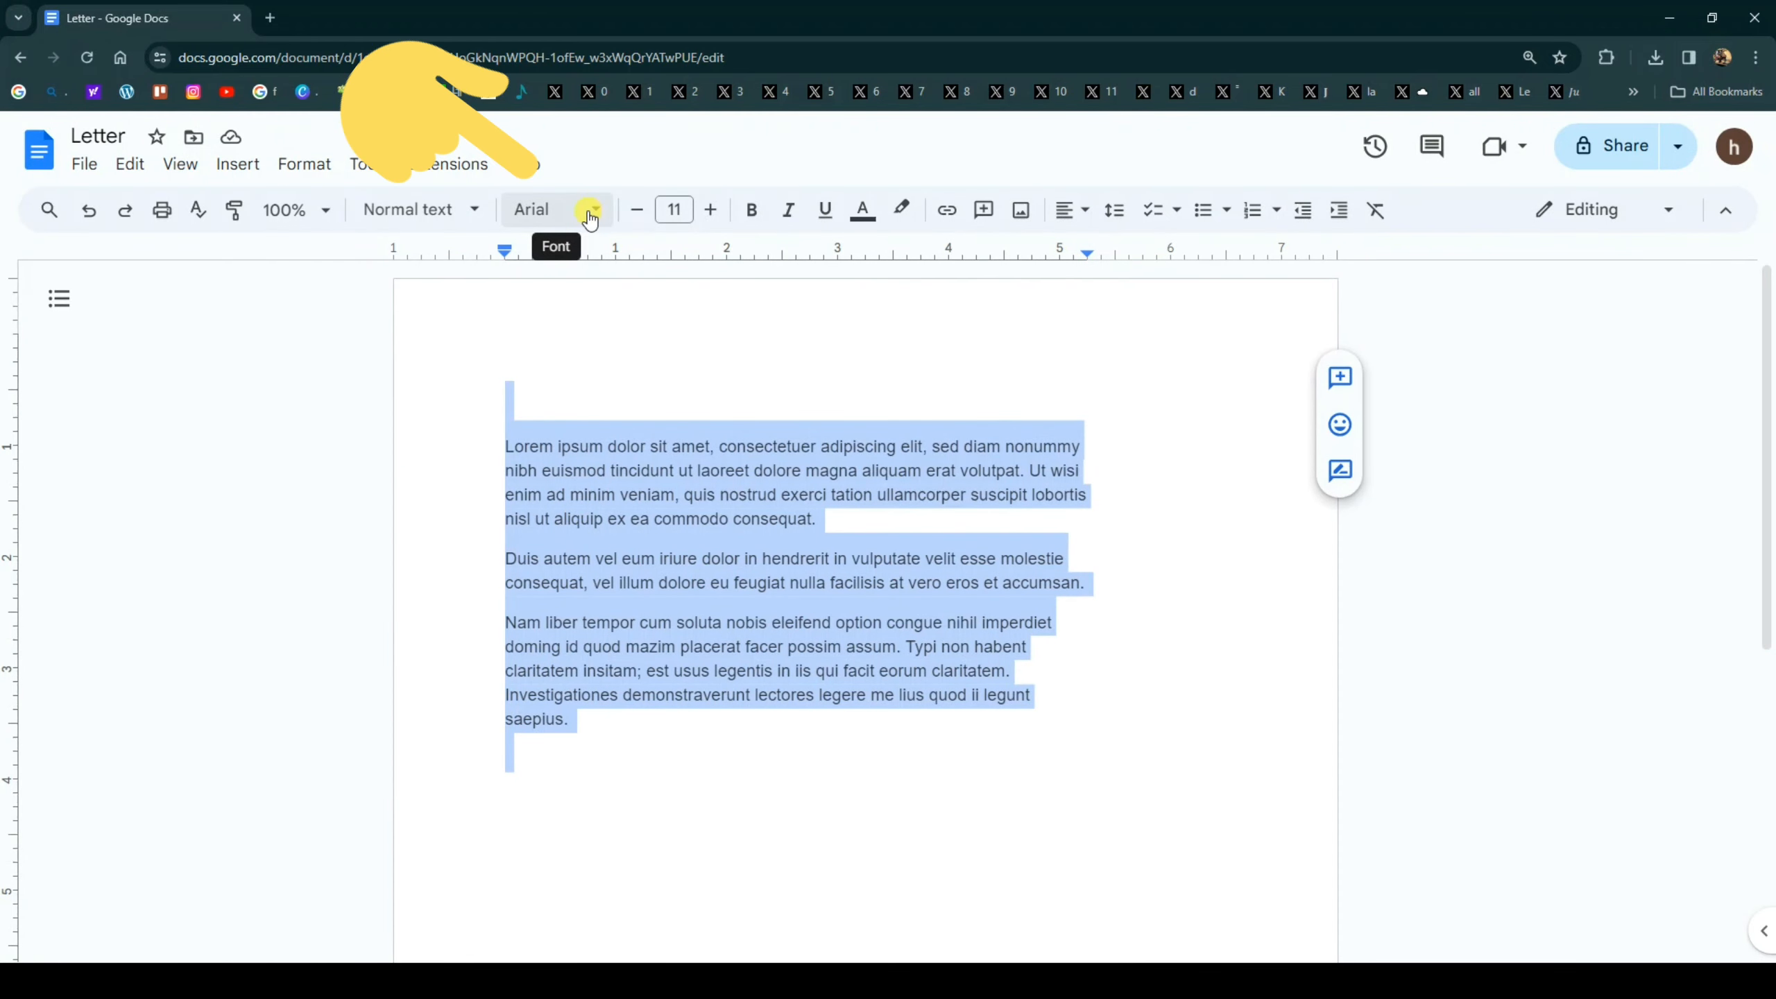
# - Apply the PT Sans font to the entire document text and clear the selection
pyautogui.click(590, 218)
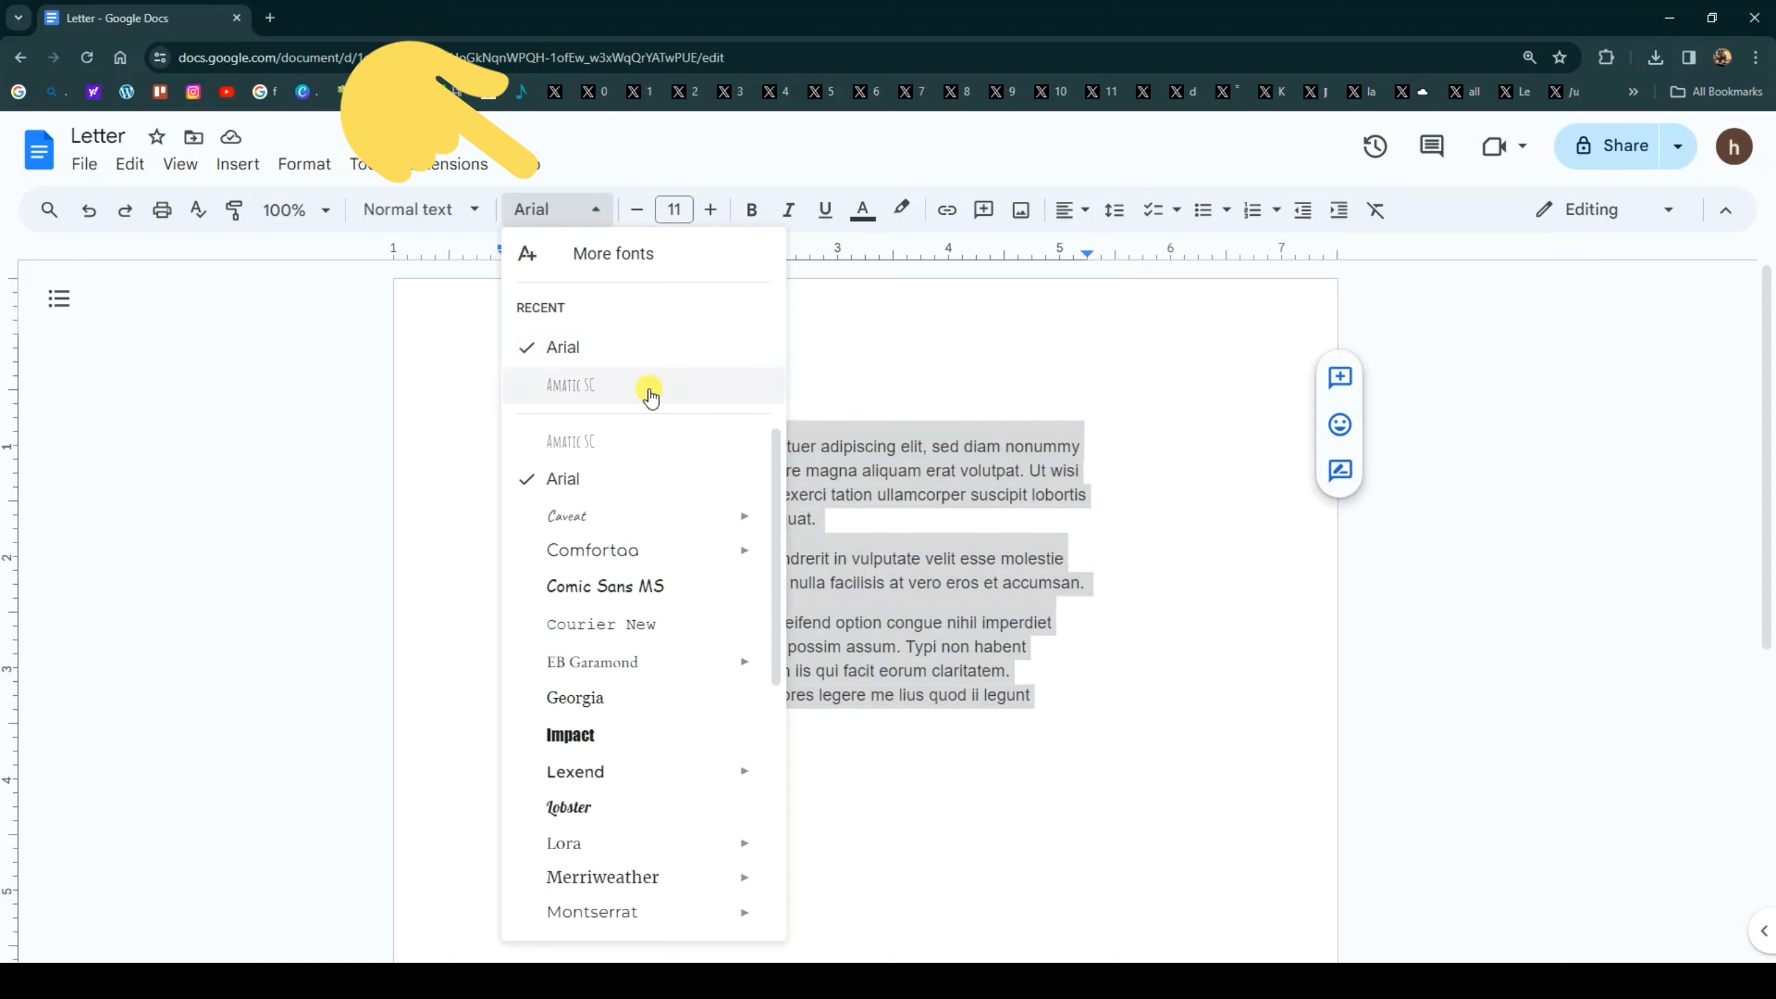
pyautogui.scroll(-5, 650, 396)
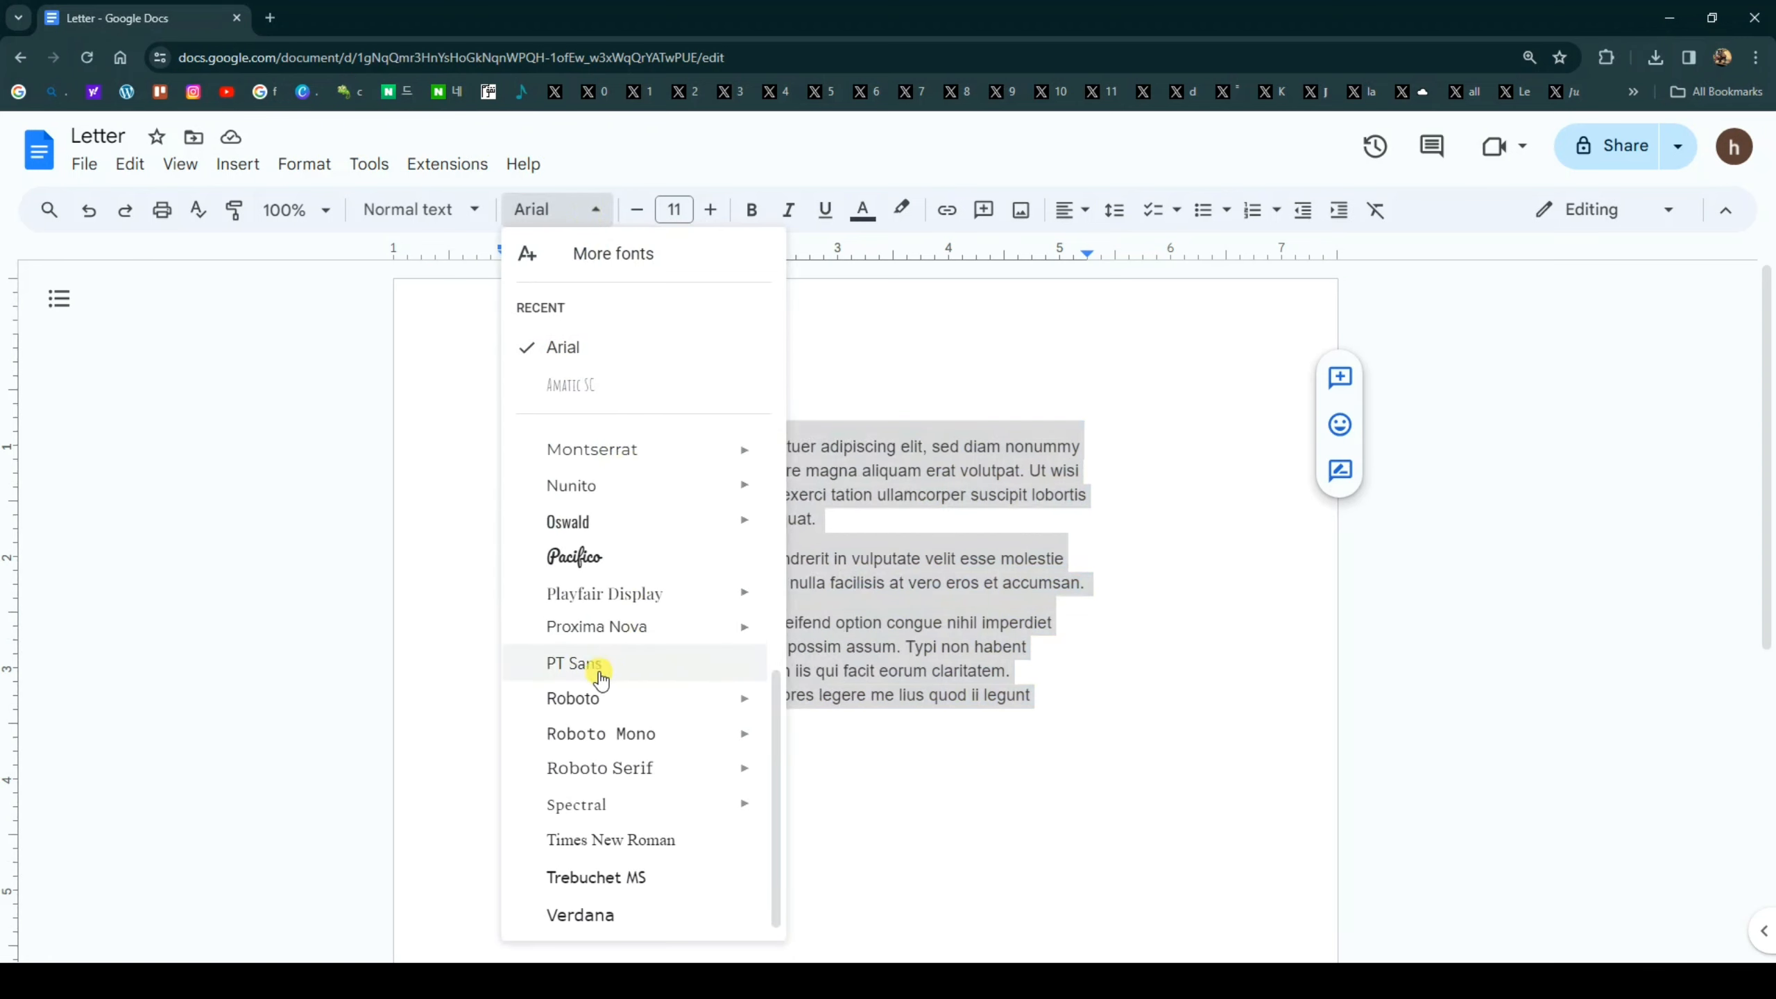
pyautogui.click(616, 674)
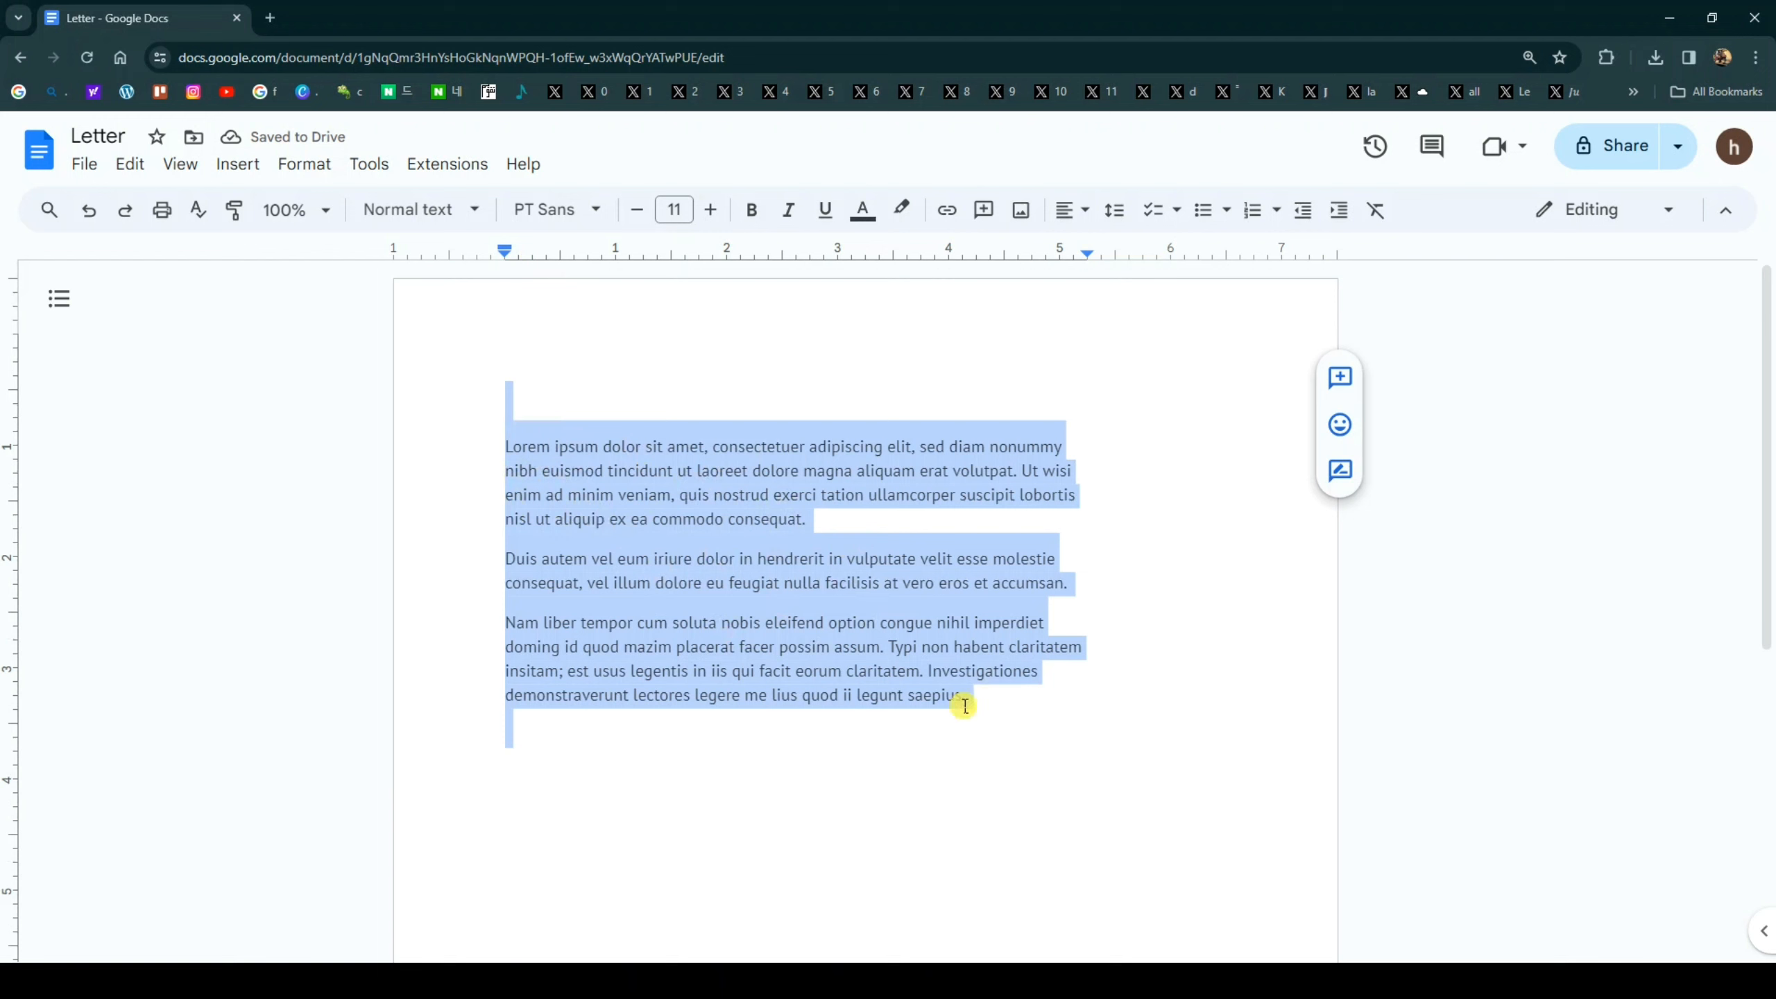
pyautogui.click(1013, 490)
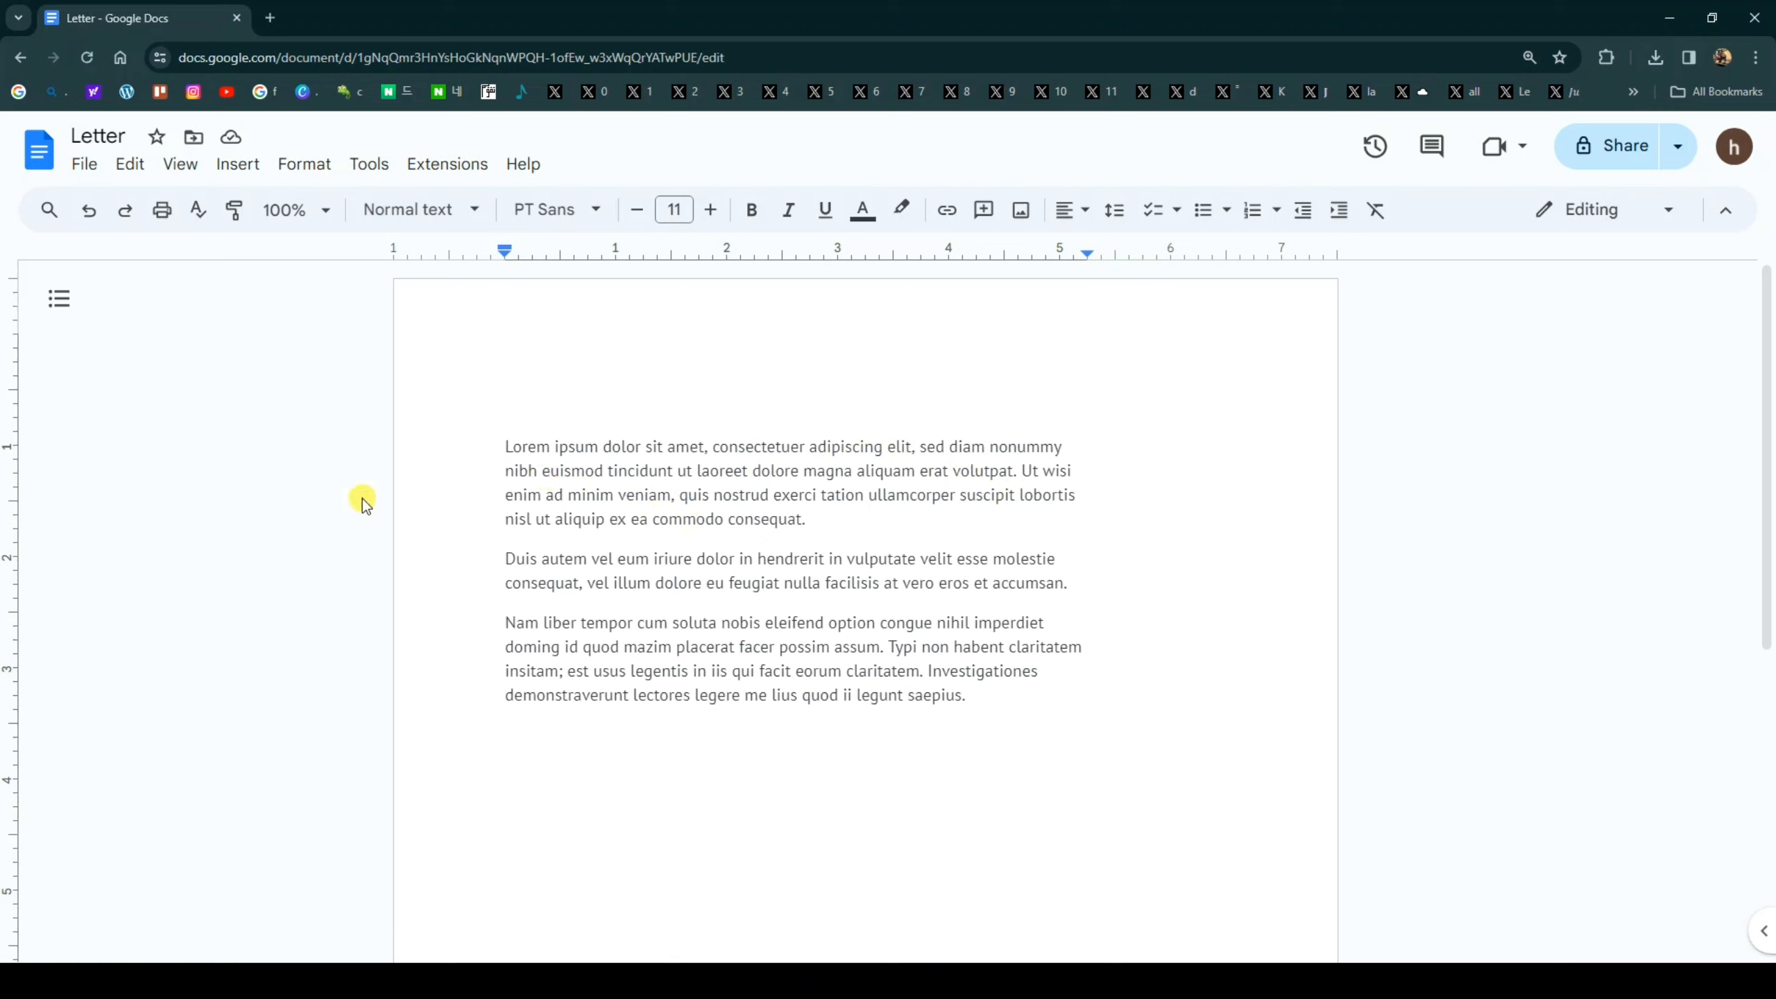
# - Select the entire document text and set its font size to 20
pyautogui.moveTo(498, 444); pyautogui.dragTo(825, 516)
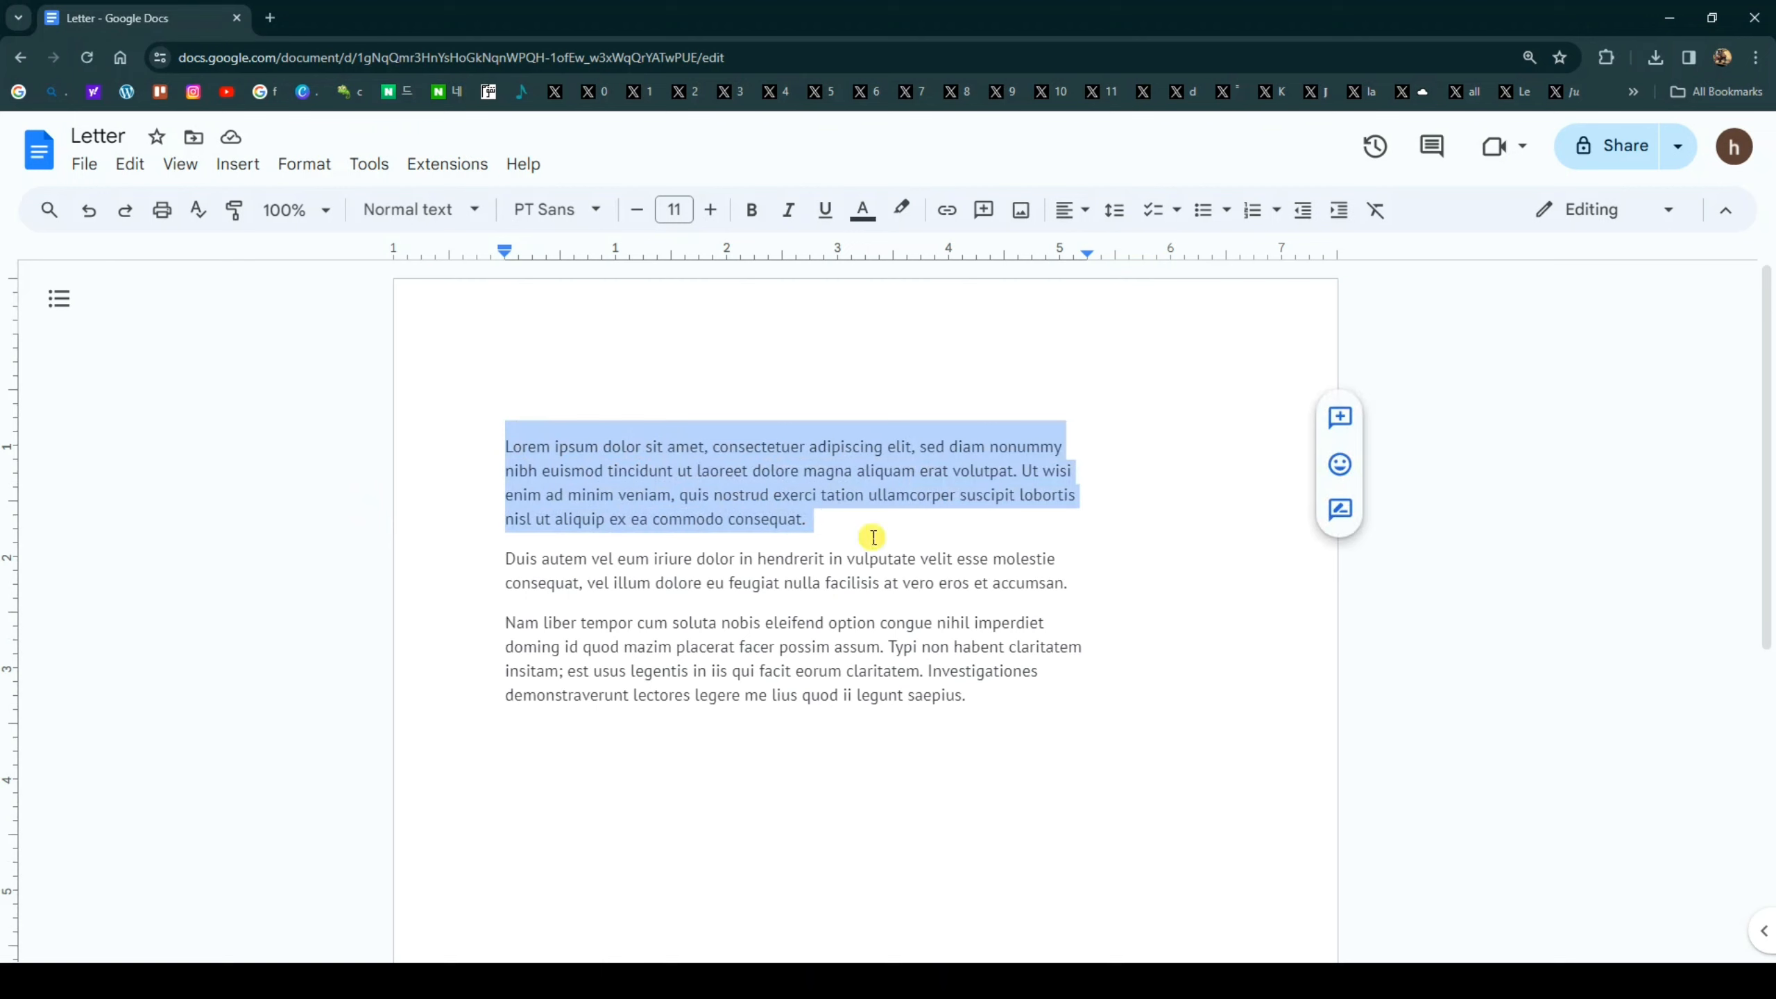
pyautogui.hotkey('ctrl', 'a')
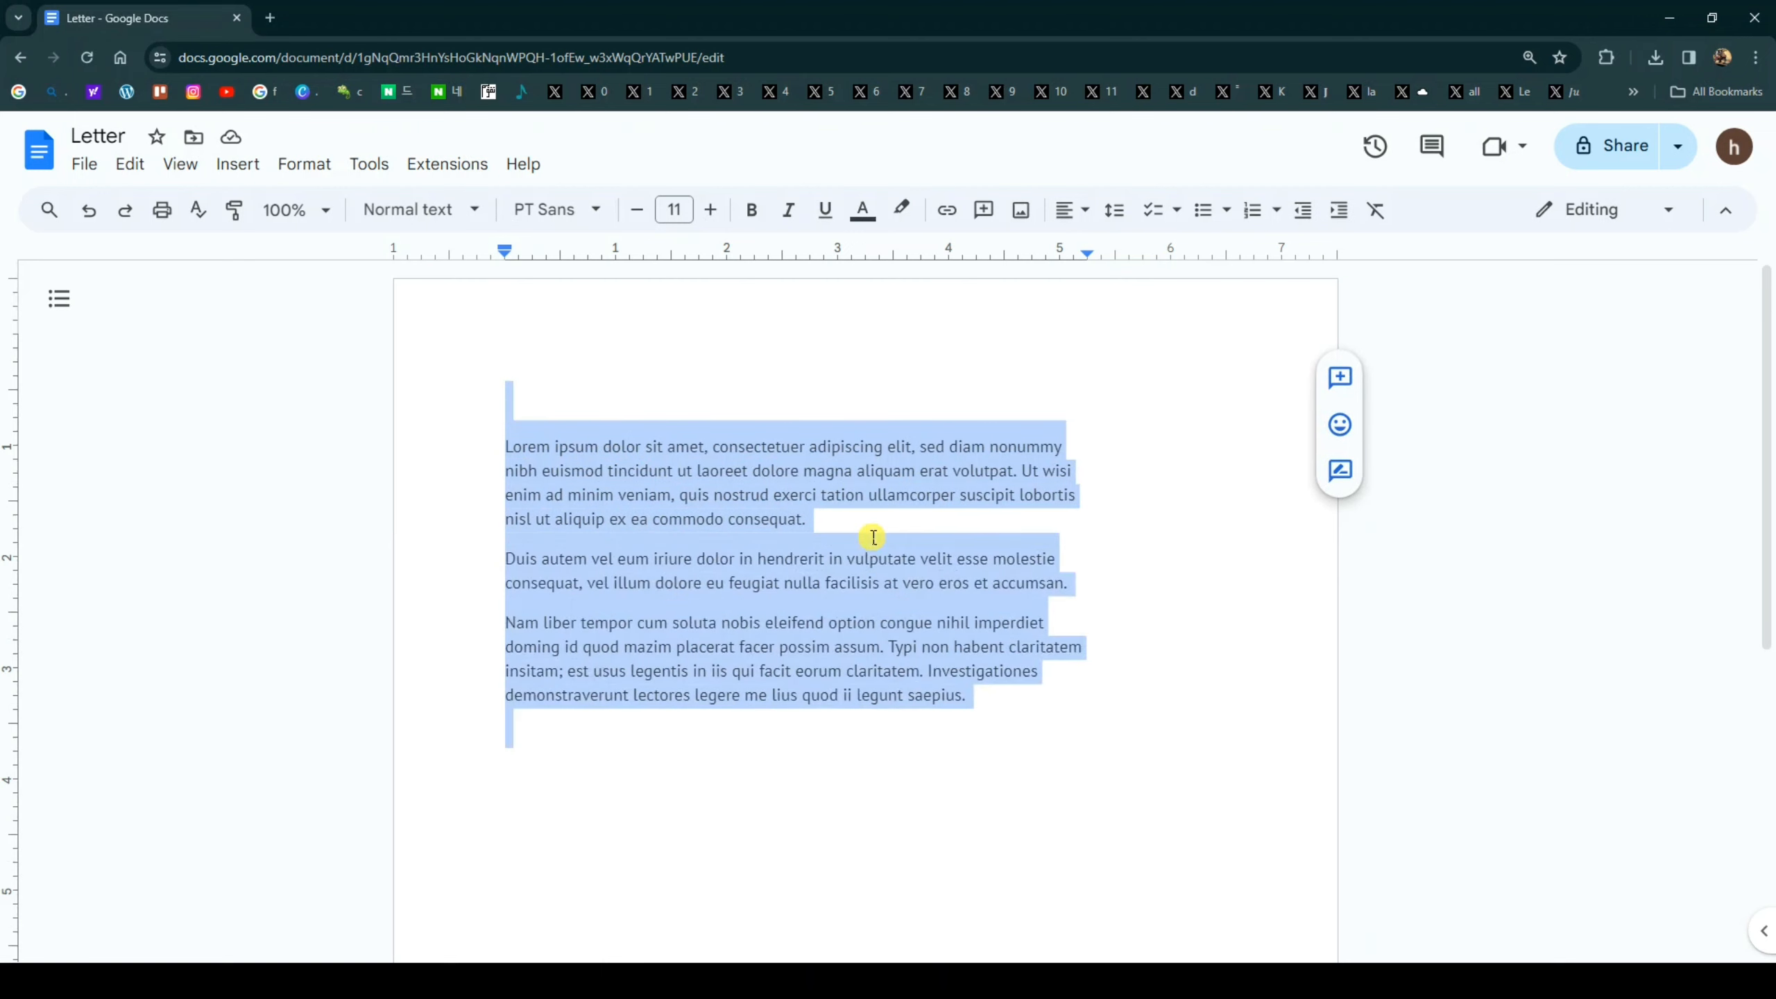
pyautogui.click(676, 209)
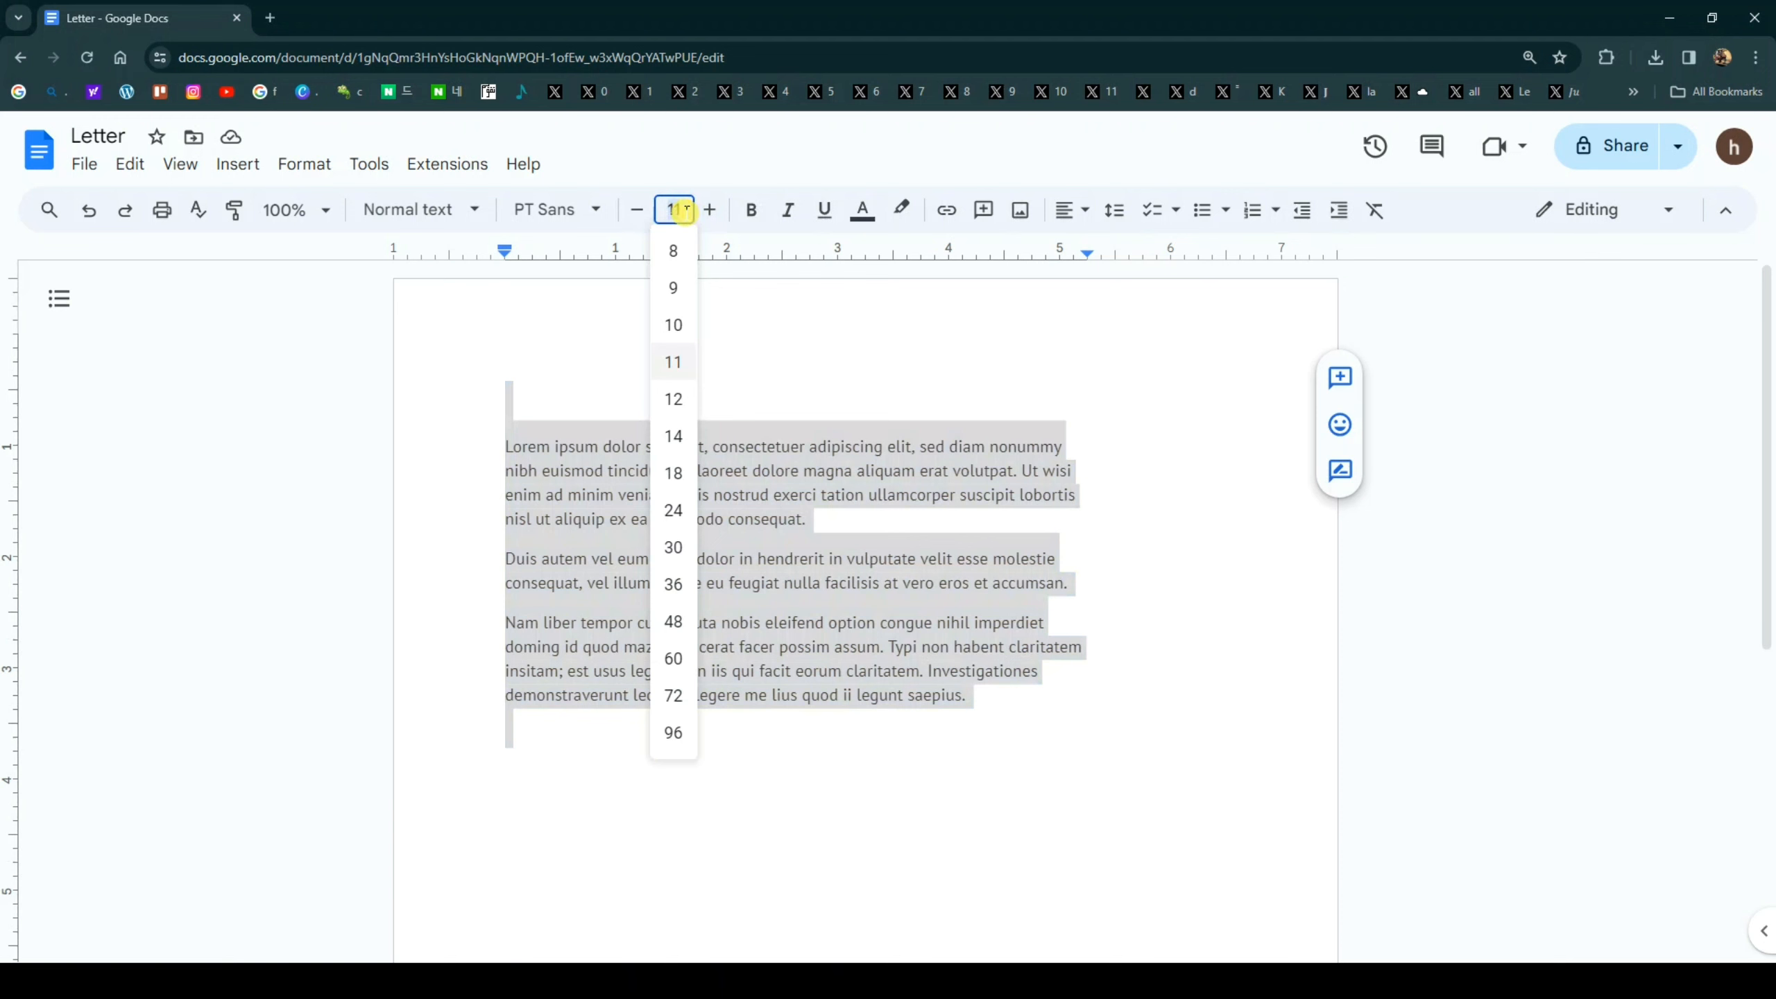
pyautogui.press('Return')
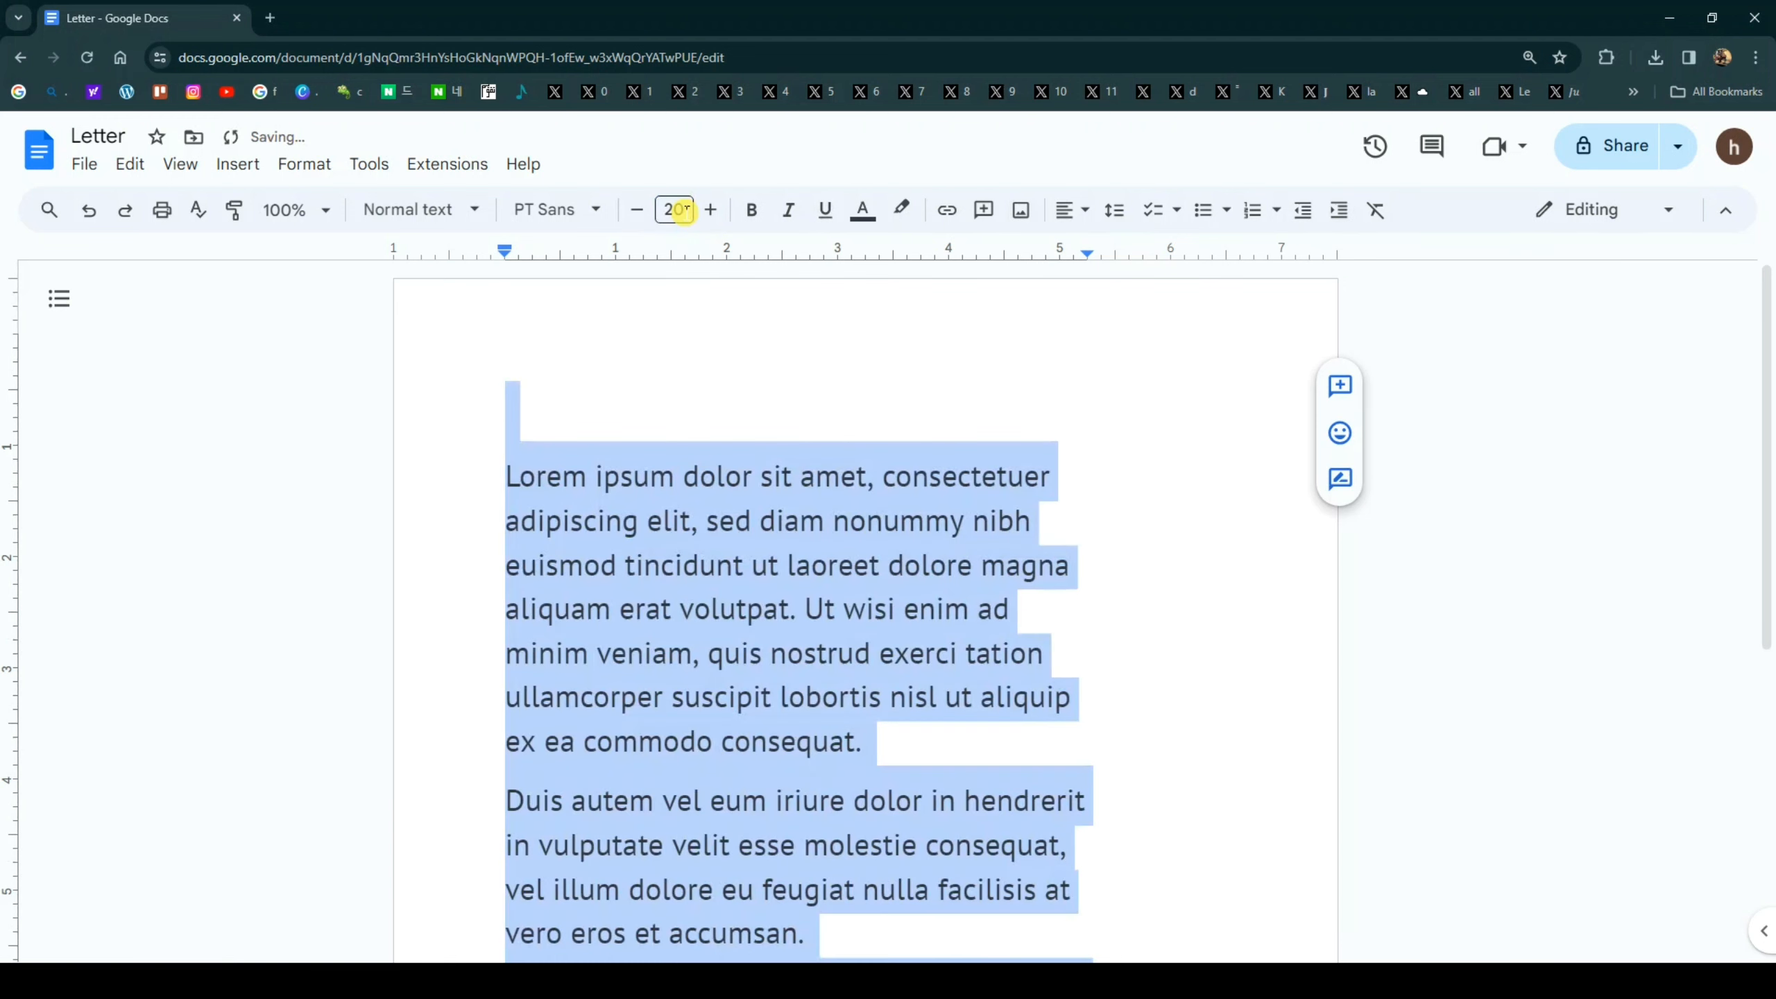
pyautogui.scroll(-5, 705, 527)
pyautogui.scroll(5, 726, 622)
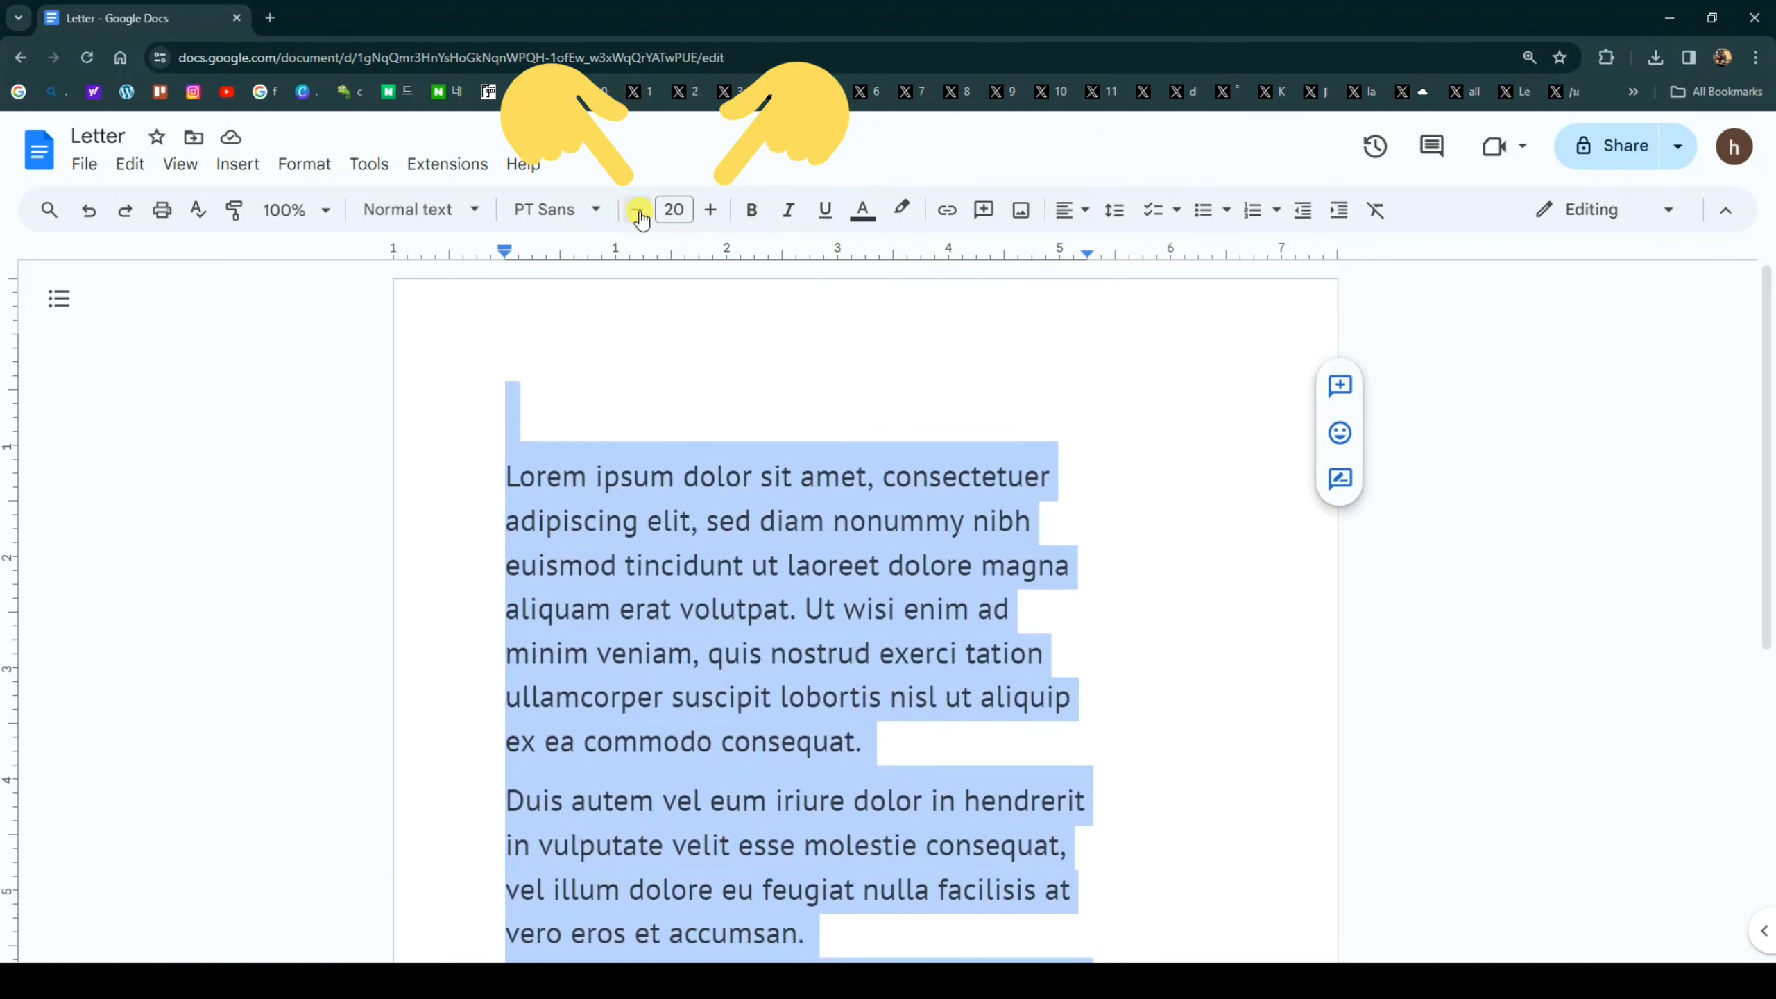
# - Decrease the font size of the entire text stepwise to 12, raise it to 14, and clear the selection
pyautogui.click(635, 210)
pyautogui.click(635, 211)
pyautogui.click(635, 211)
pyautogui.click(635, 210)
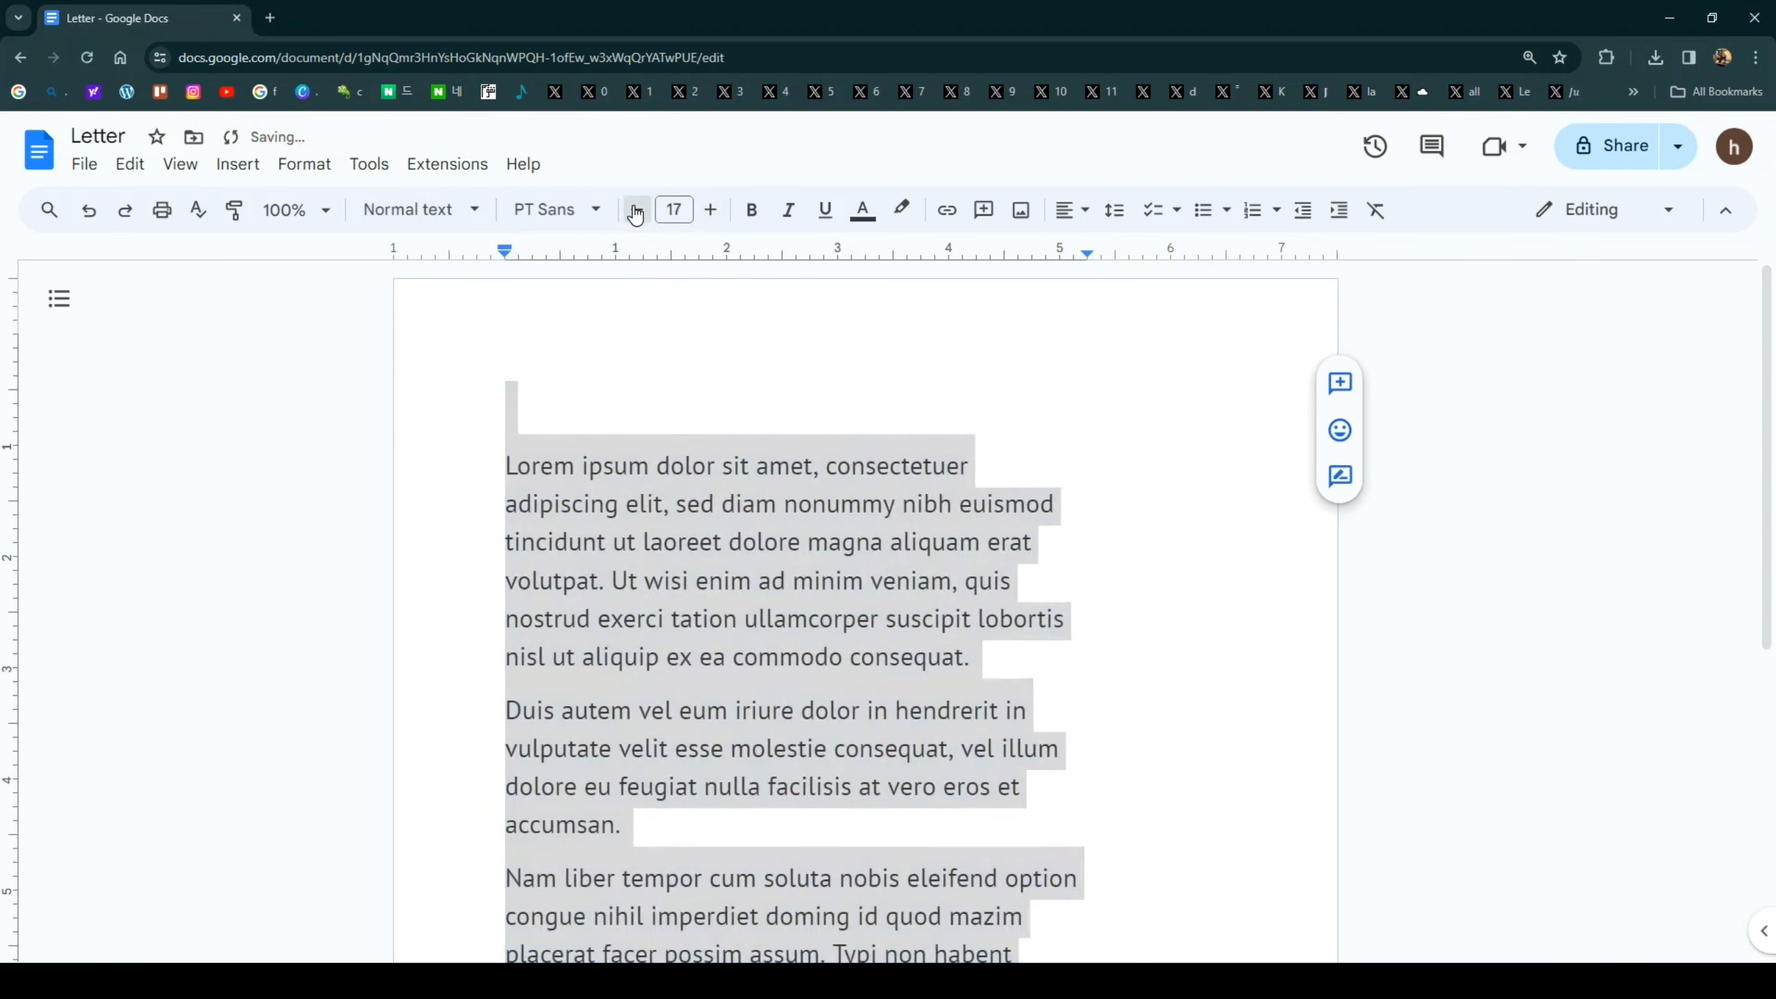
pyautogui.click(635, 210)
pyautogui.click(635, 210)
pyautogui.click(635, 210)
pyautogui.click(635, 210)
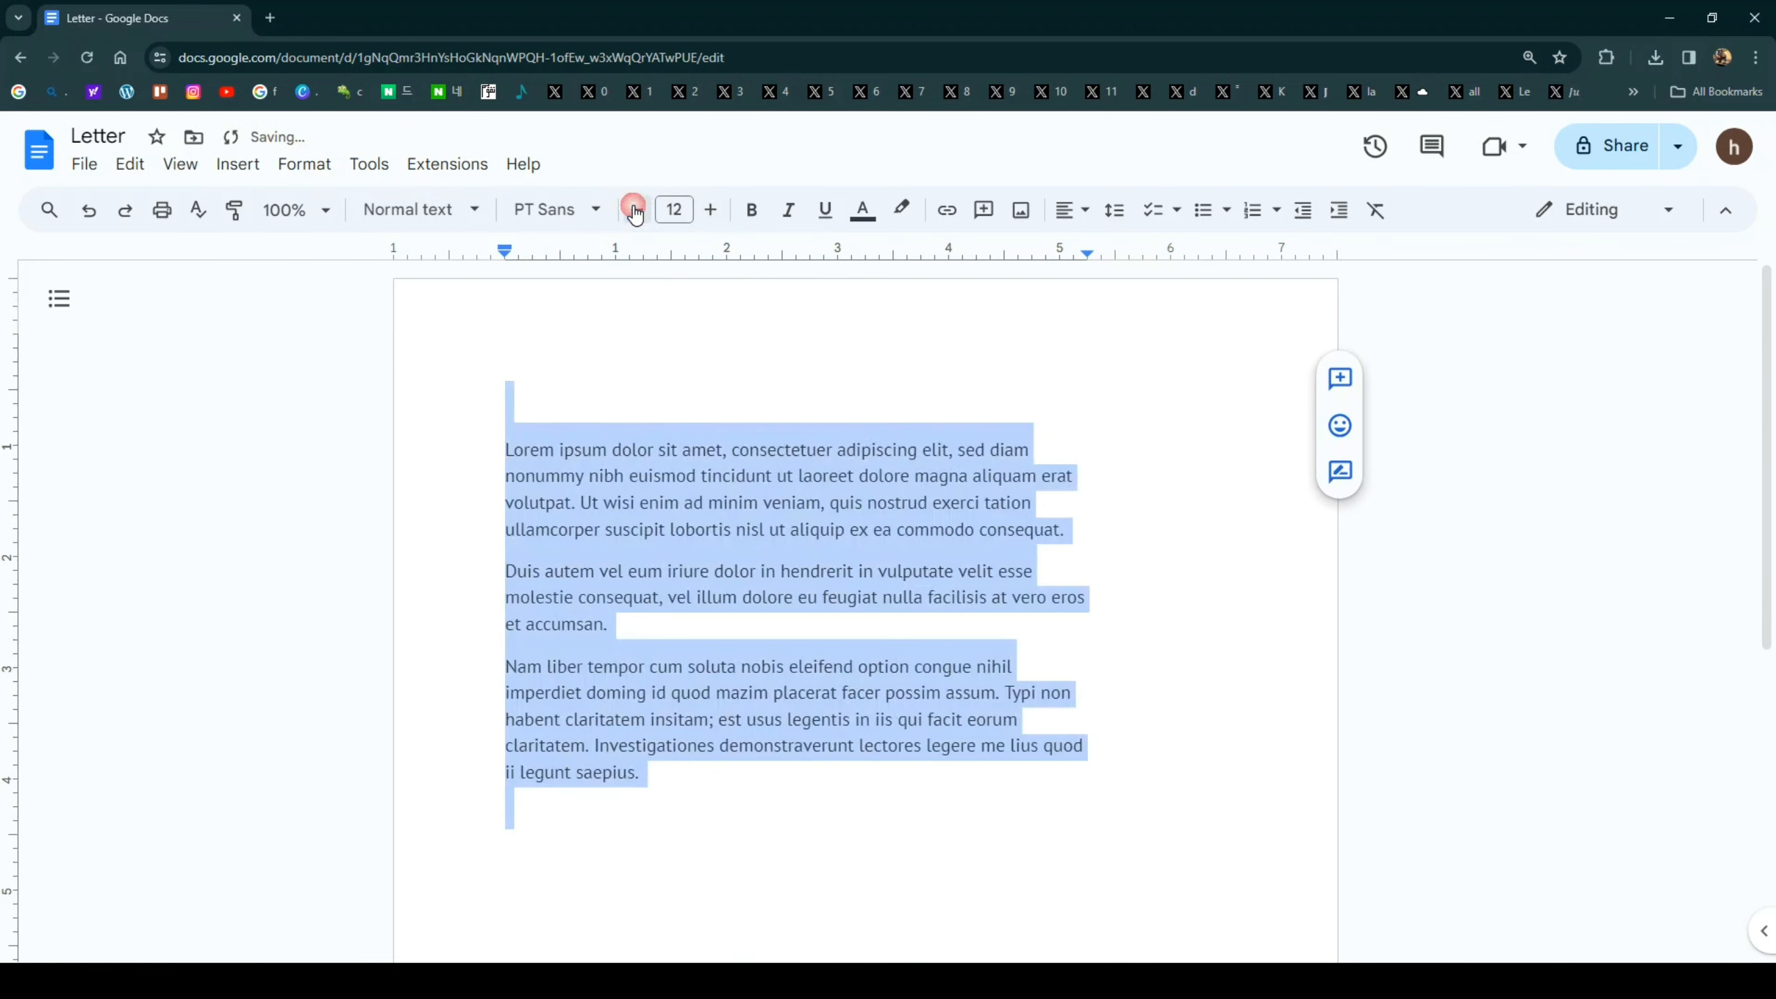
pyautogui.click(702, 214)
pyautogui.click(702, 214)
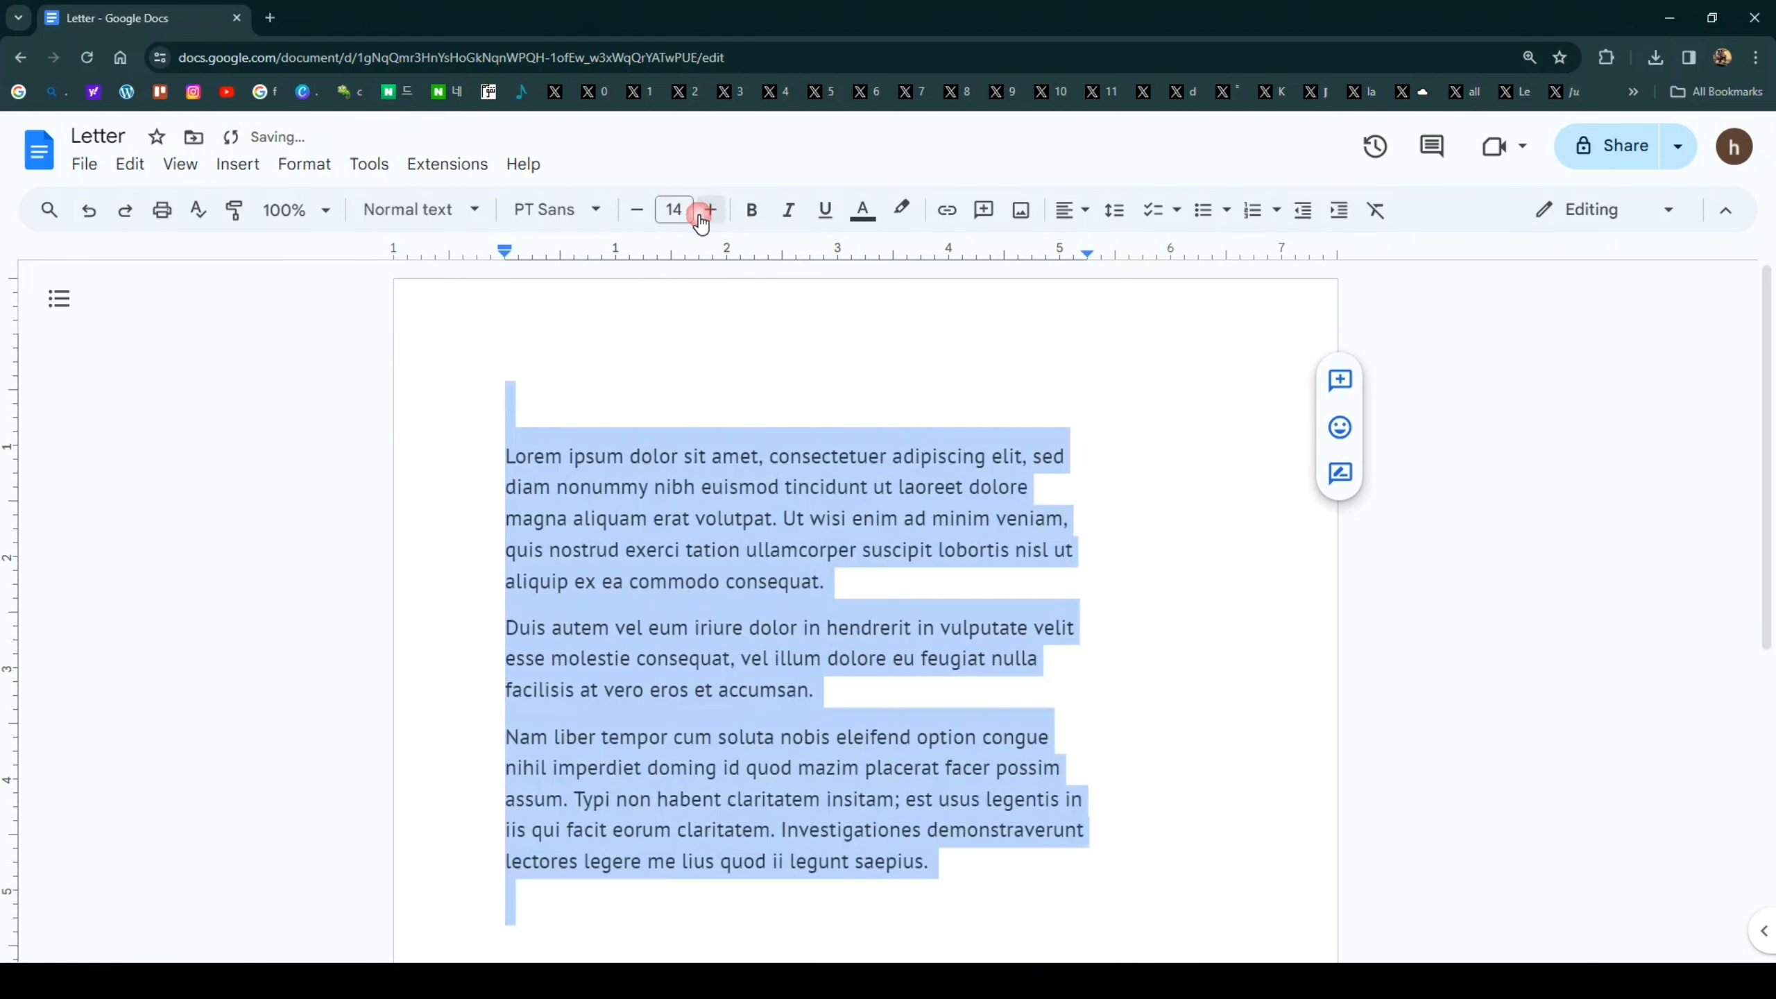
pyautogui.click(850, 551)
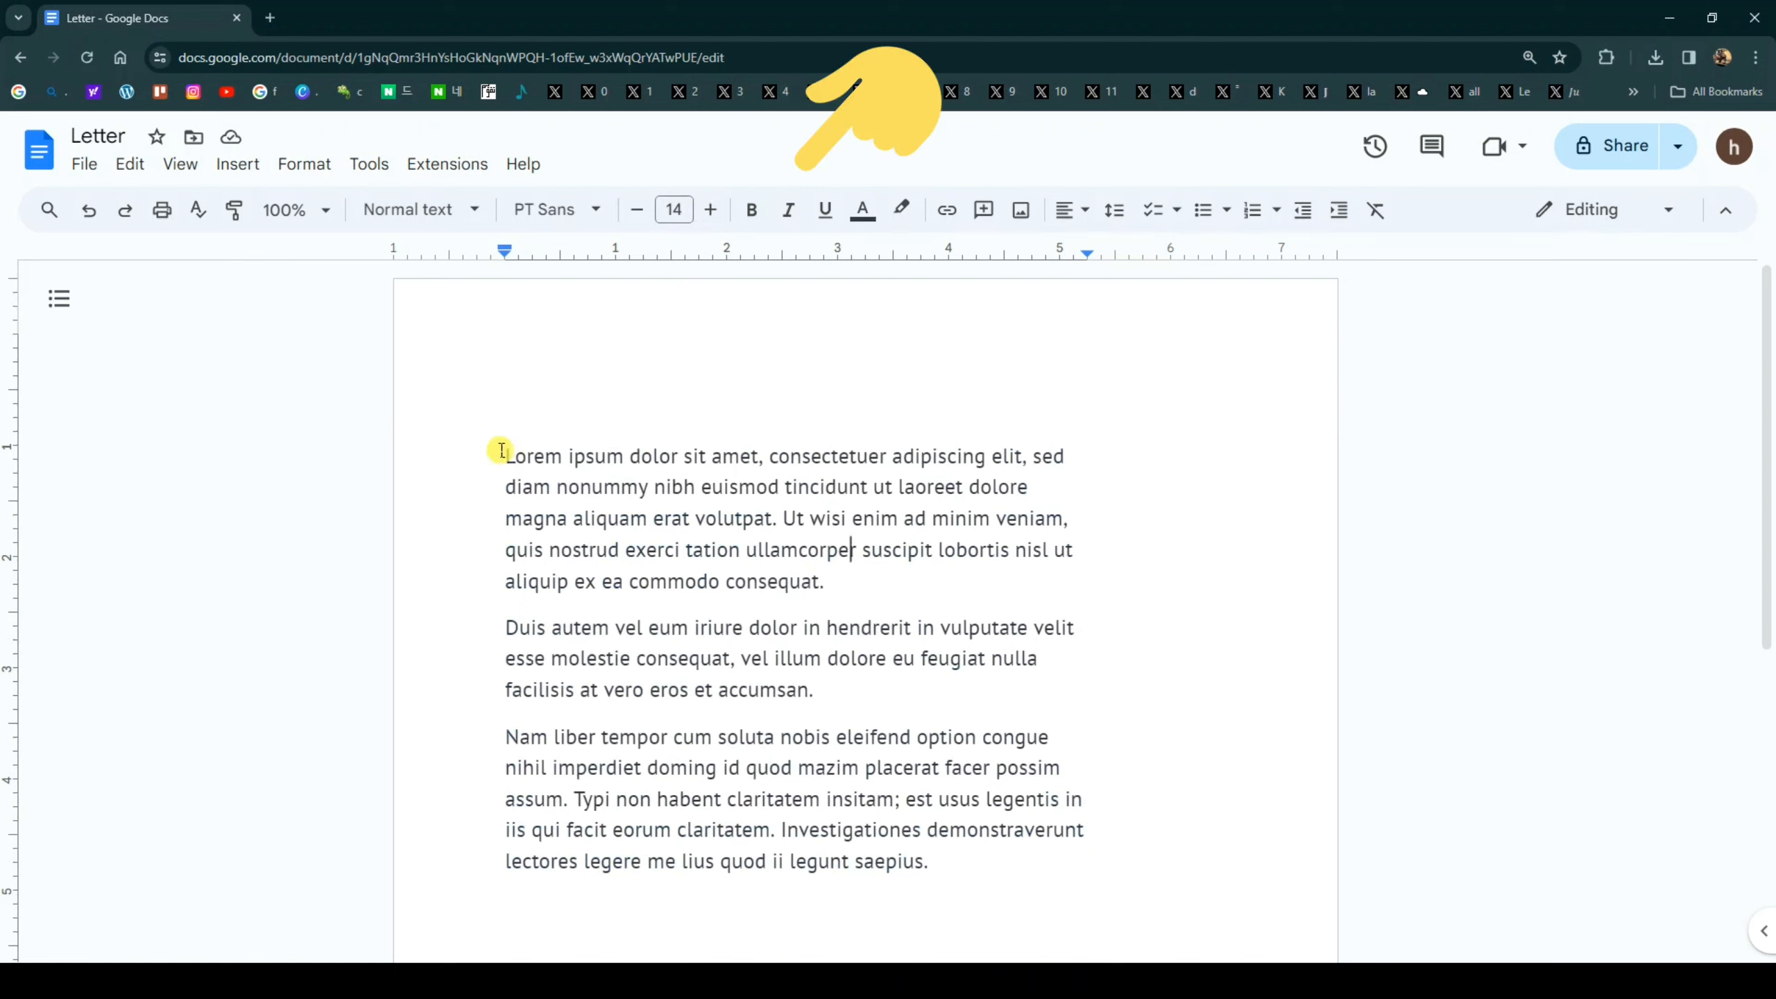
# - Format the first paragraph as italic, bold and underlined
pyautogui.moveTo(498, 451); pyautogui.dragTo(839, 582)
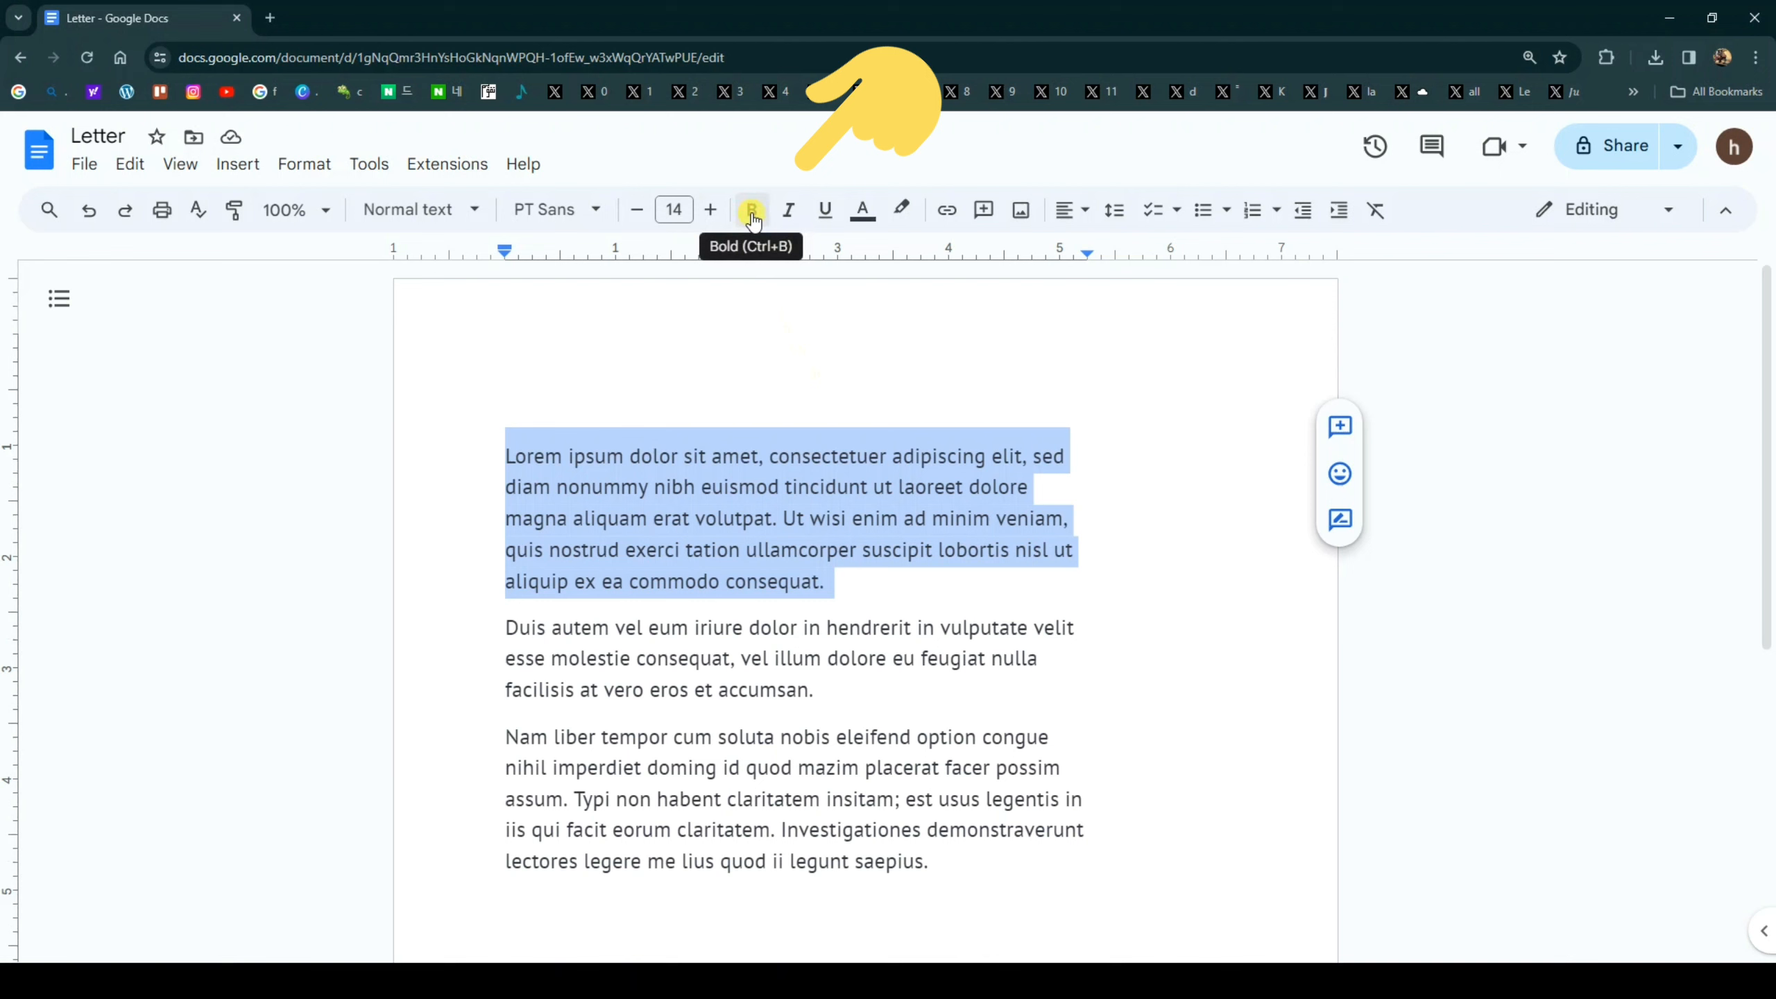
pyautogui.click(786, 215)
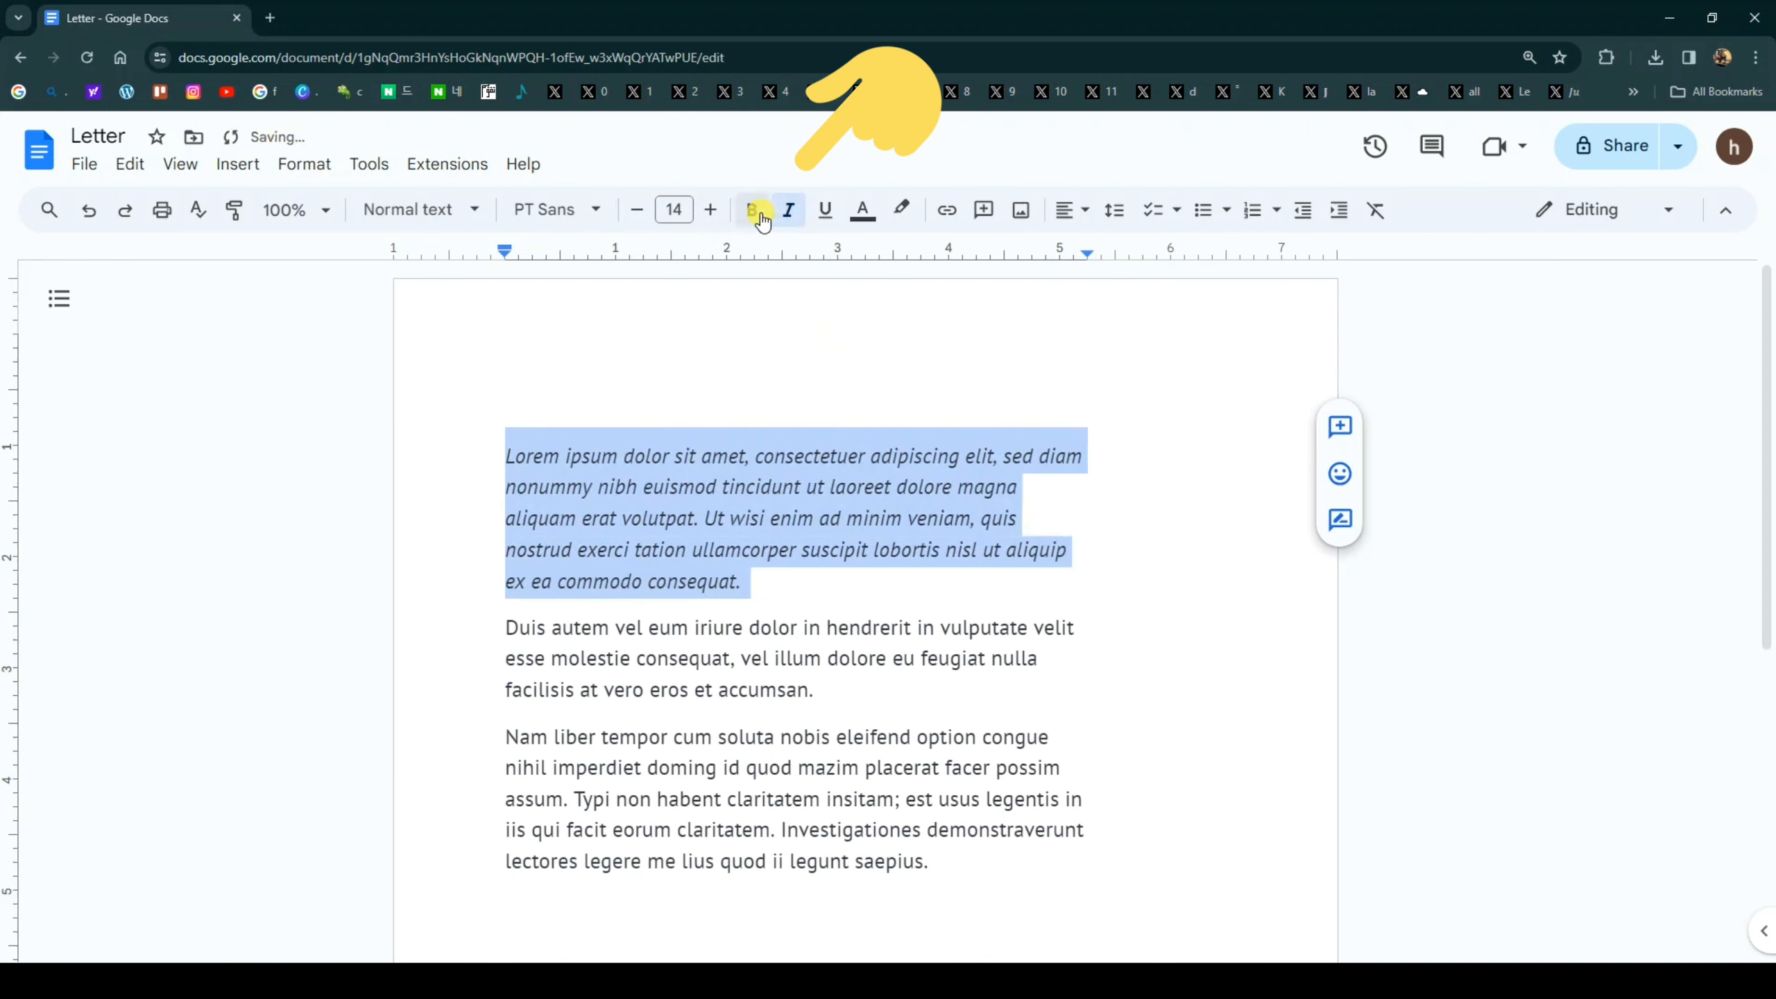
pyautogui.click(762, 216)
pyautogui.click(818, 216)
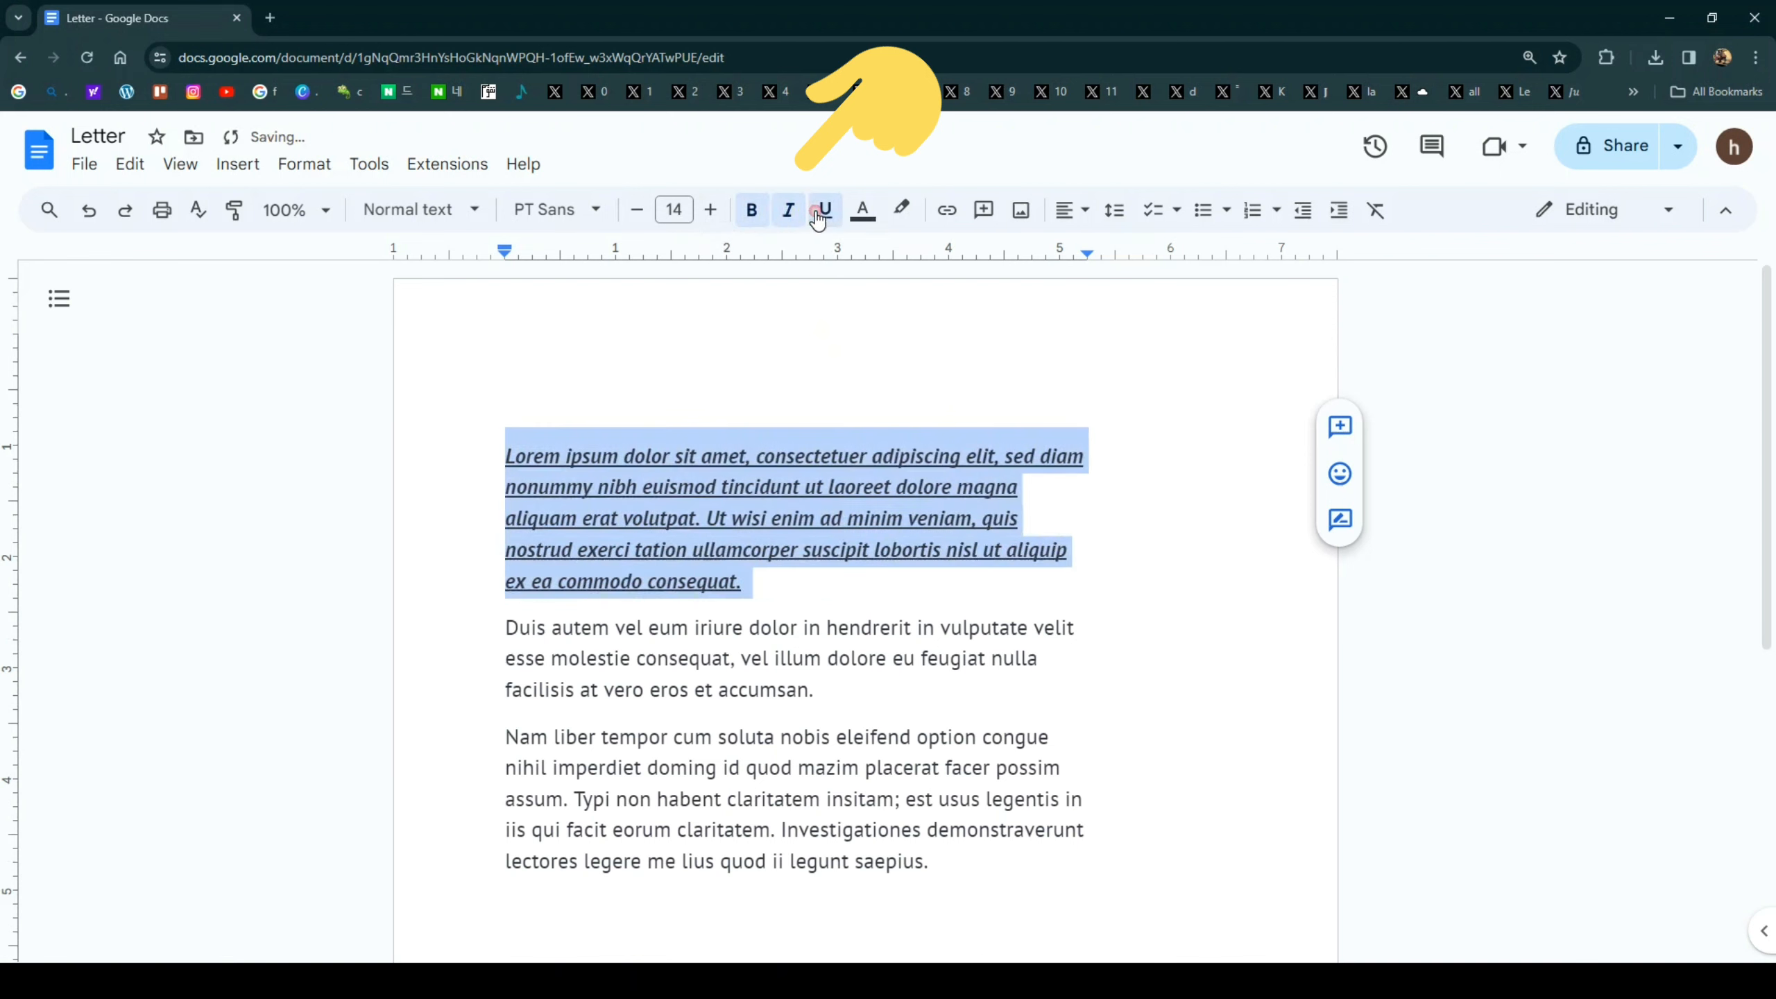
# - Remove the underline, italic and bold formatting from the first paragraph
pyautogui.click(823, 219)
pyautogui.click(788, 210)
pyautogui.click(752, 210)
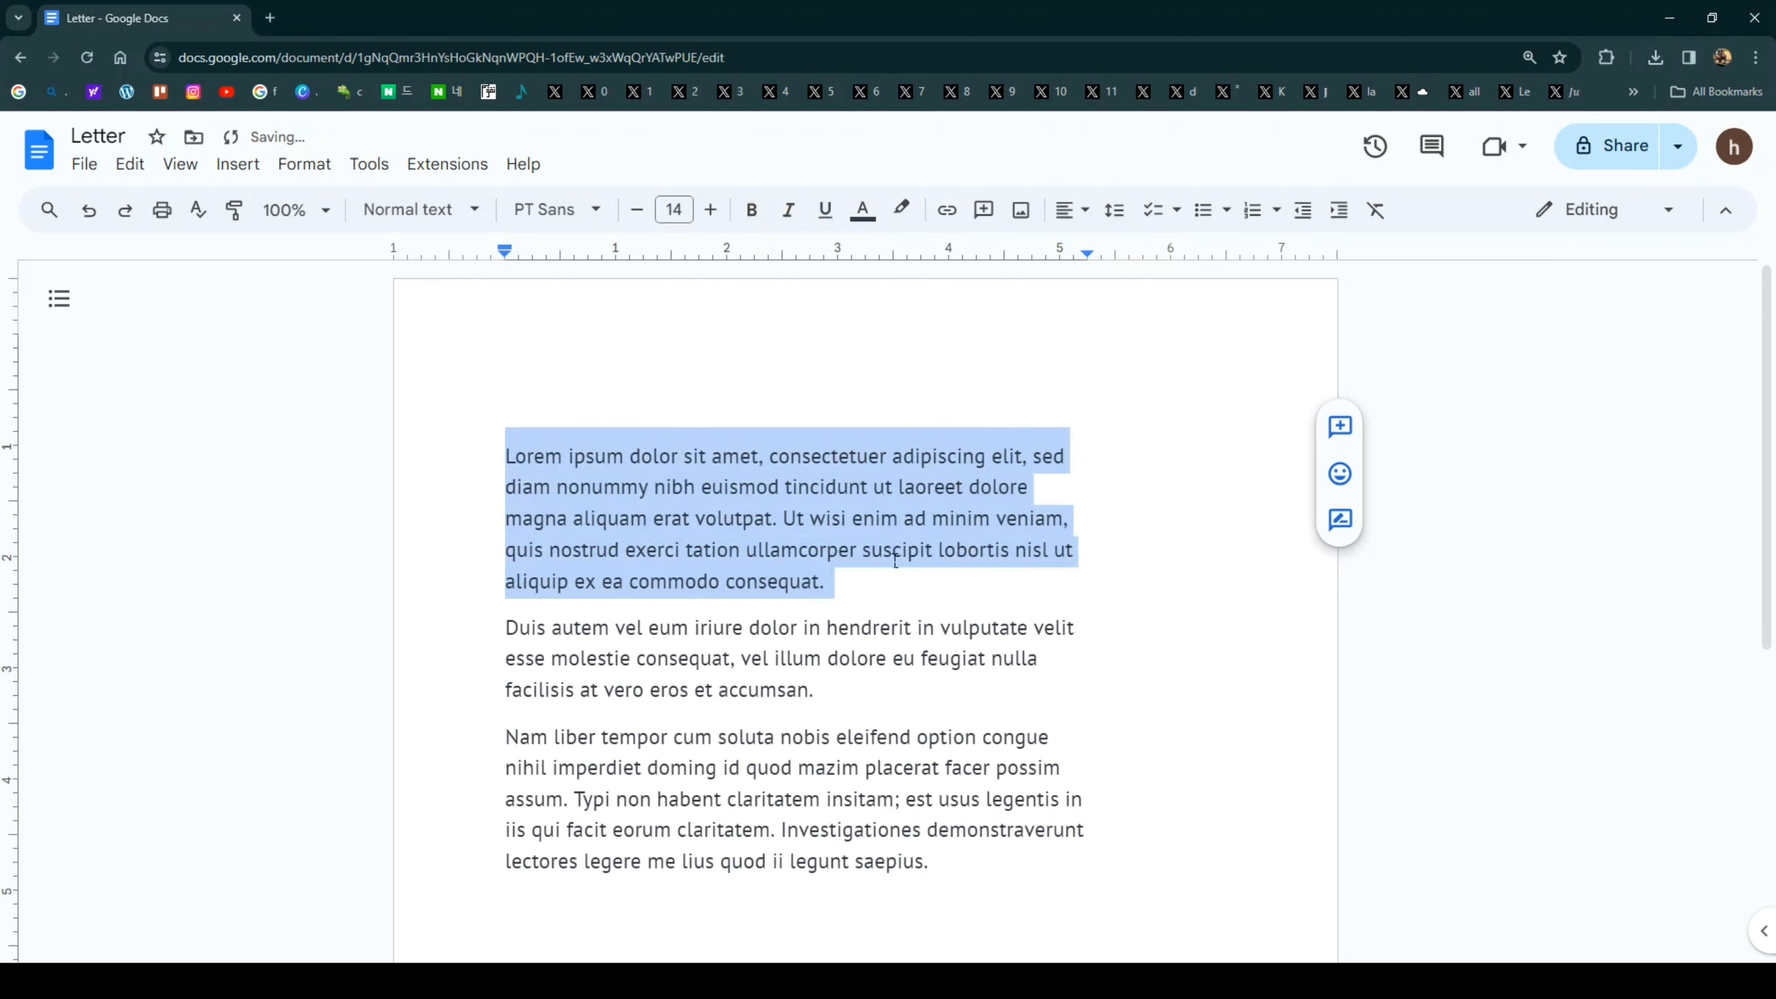
# - Change the text color of the first paragraph to red
pyautogui.click(864, 214)
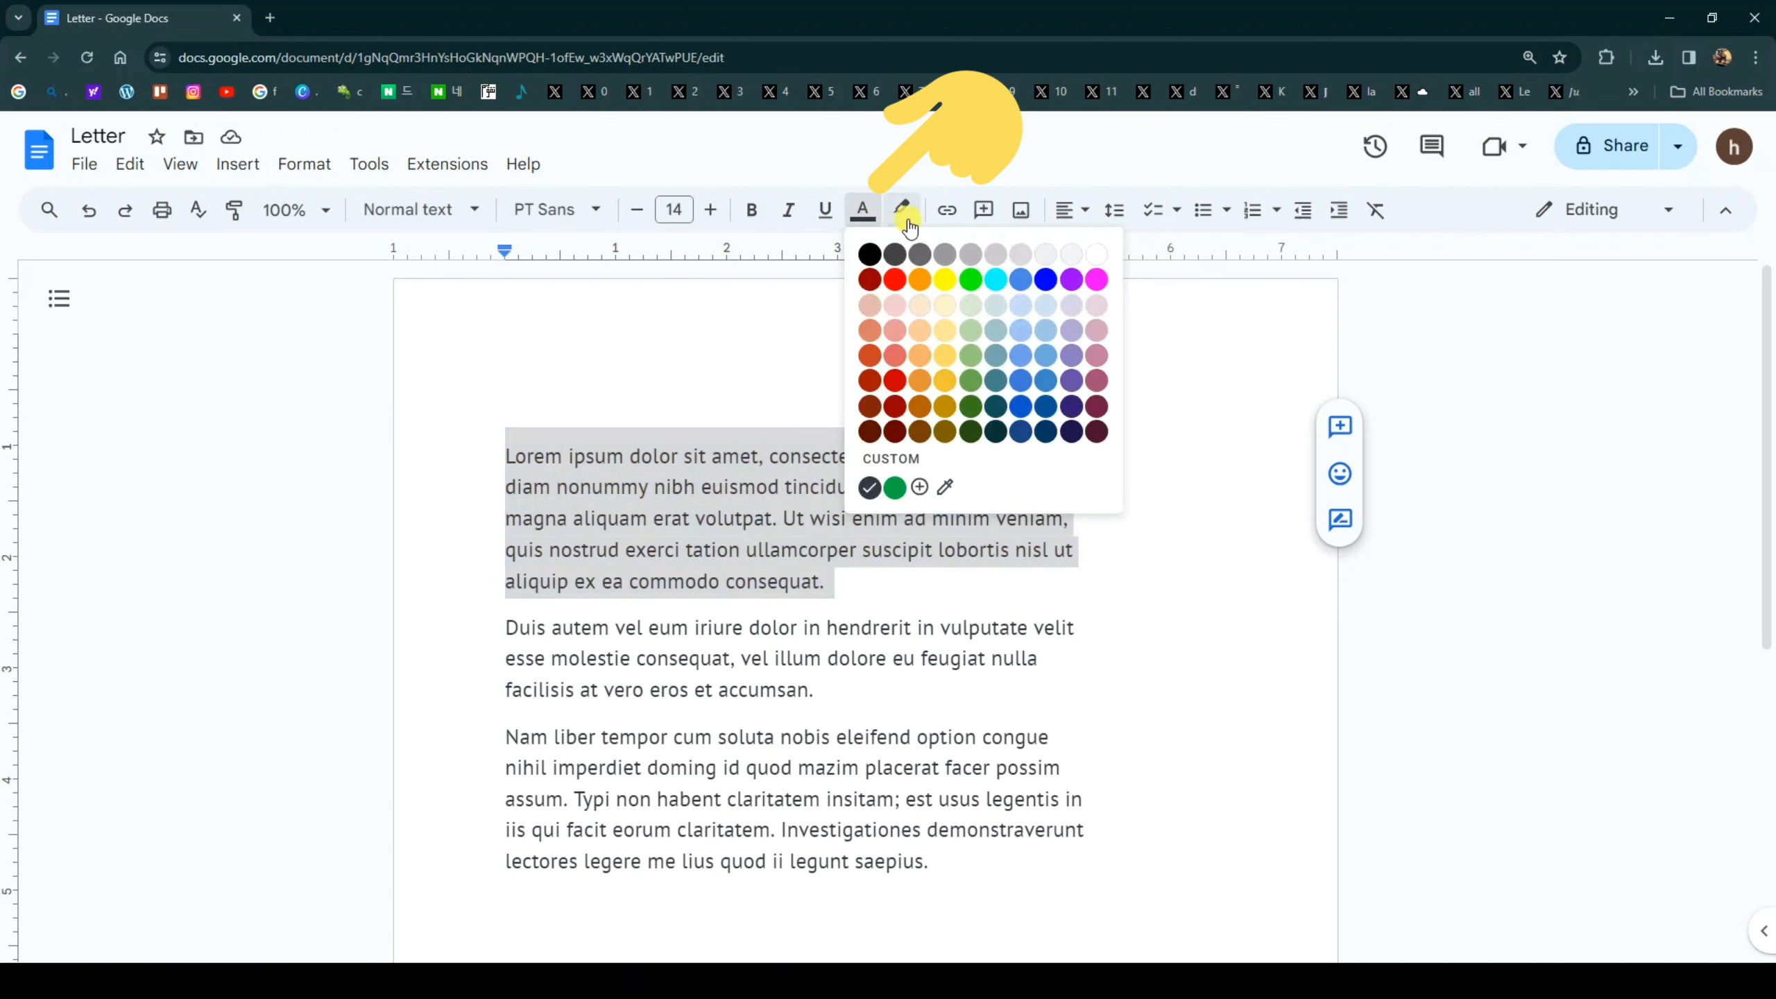
pyautogui.click(895, 293)
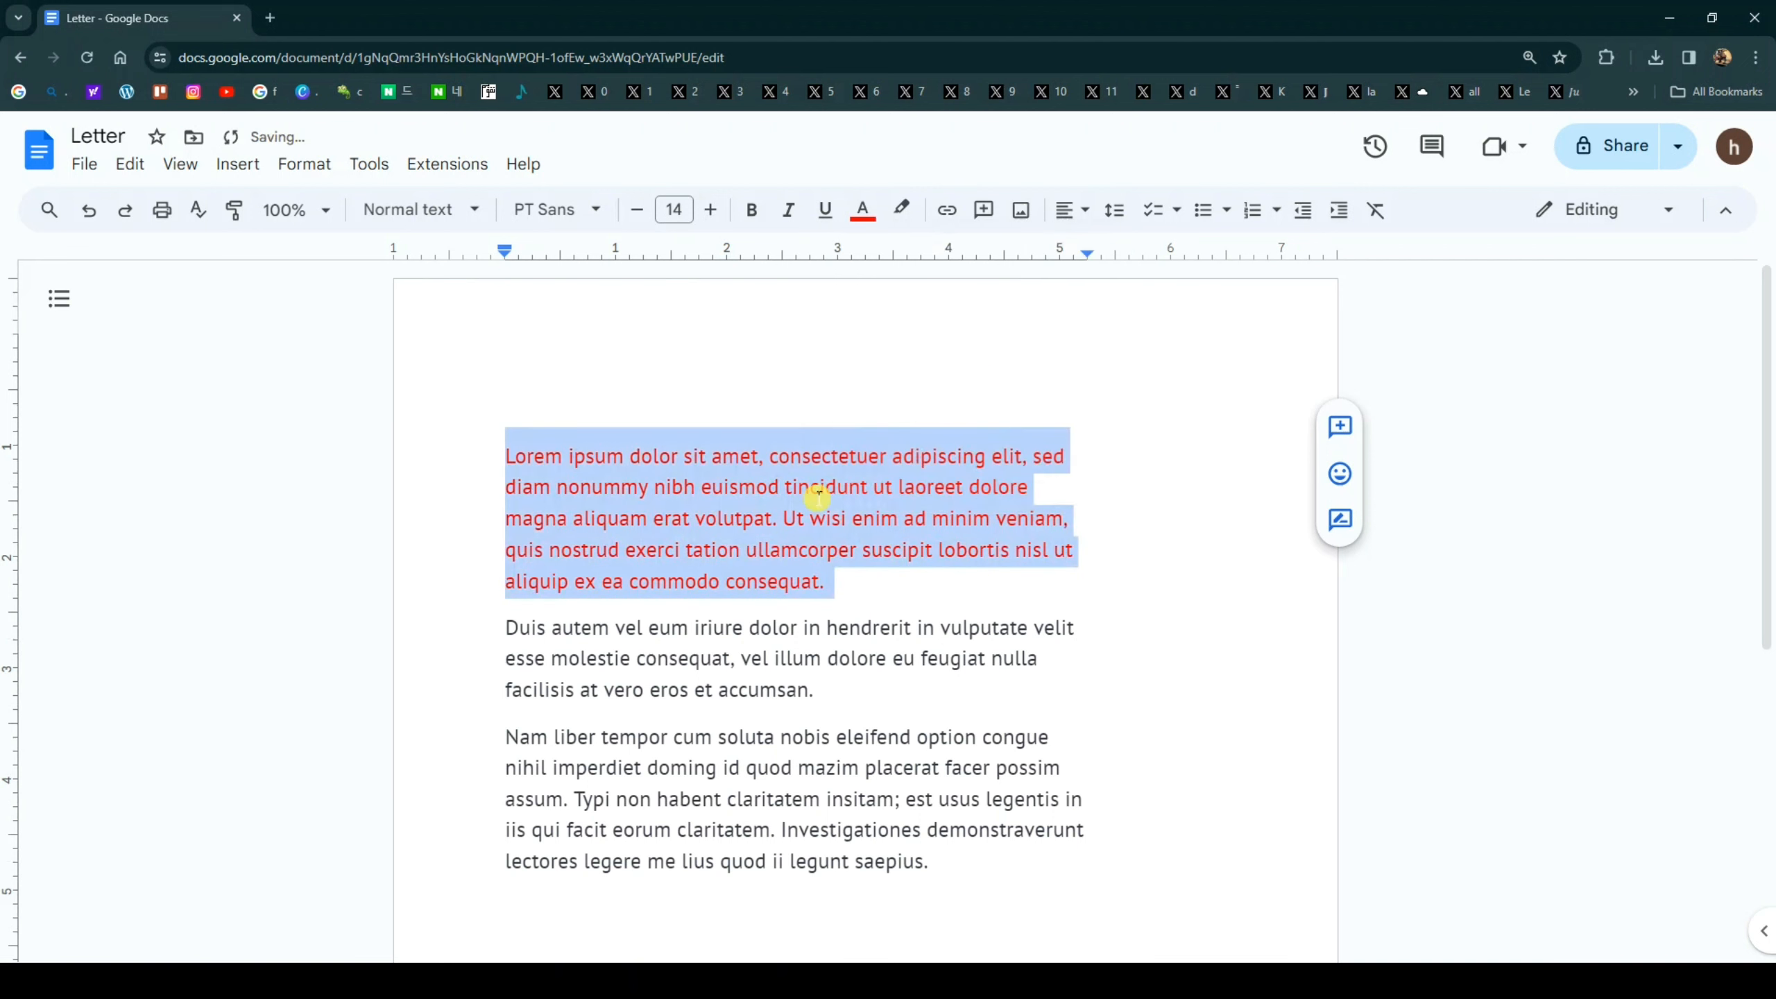
pyautogui.click(821, 490)
pyautogui.scroll(-3, 646, 556)
pyautogui.moveTo(505, 442); pyautogui.dragTo(699, 473)
pyautogui.scroll(3, 699, 473)
pyautogui.click(825, 486)
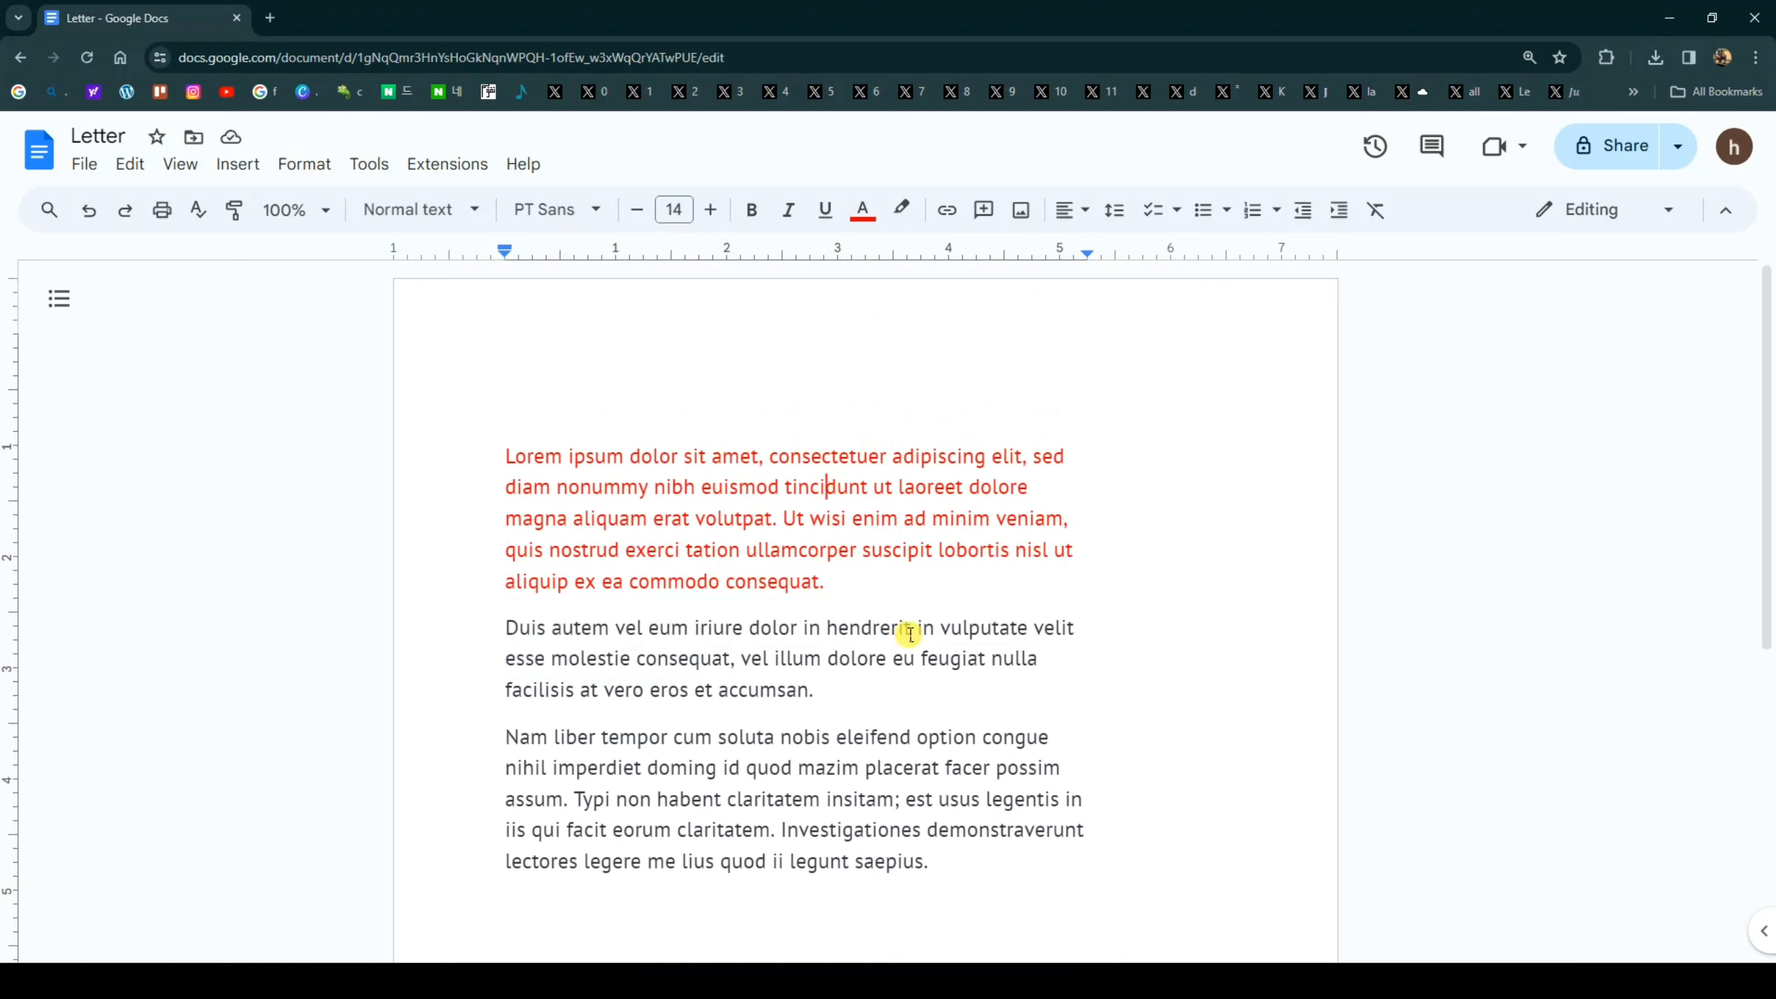
pyautogui.hotkey('ctrl', 'a')
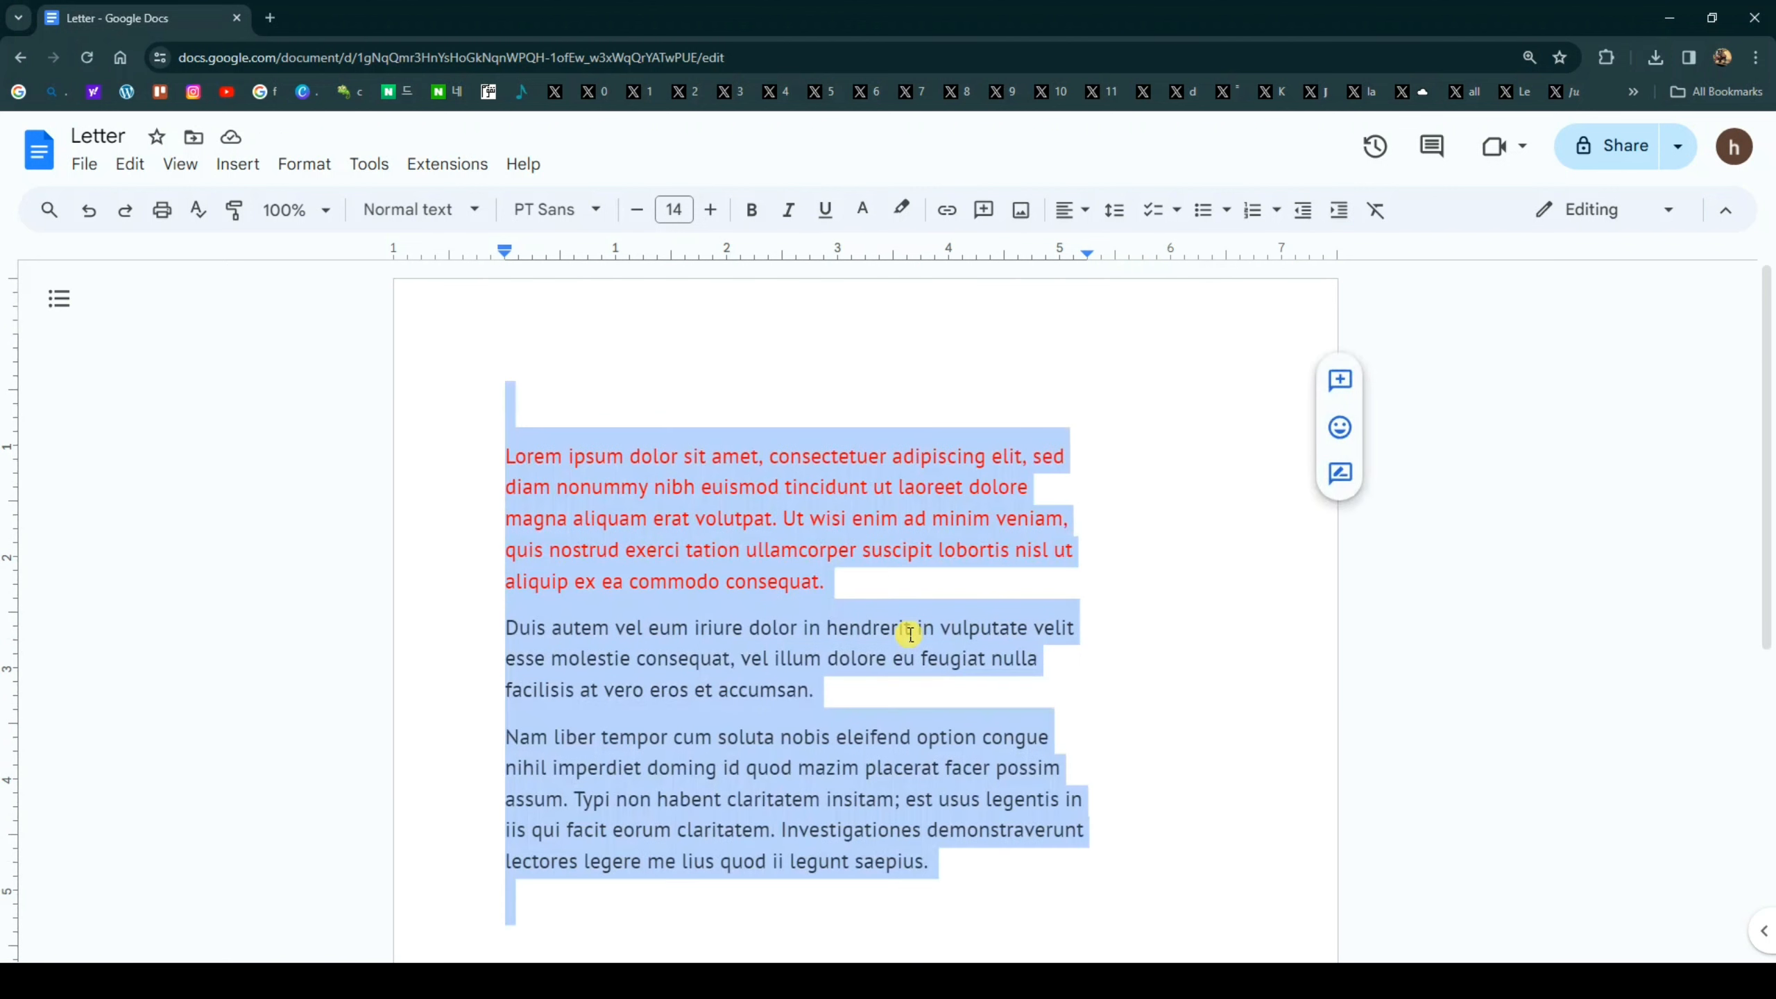
pyautogui.click(902, 549)
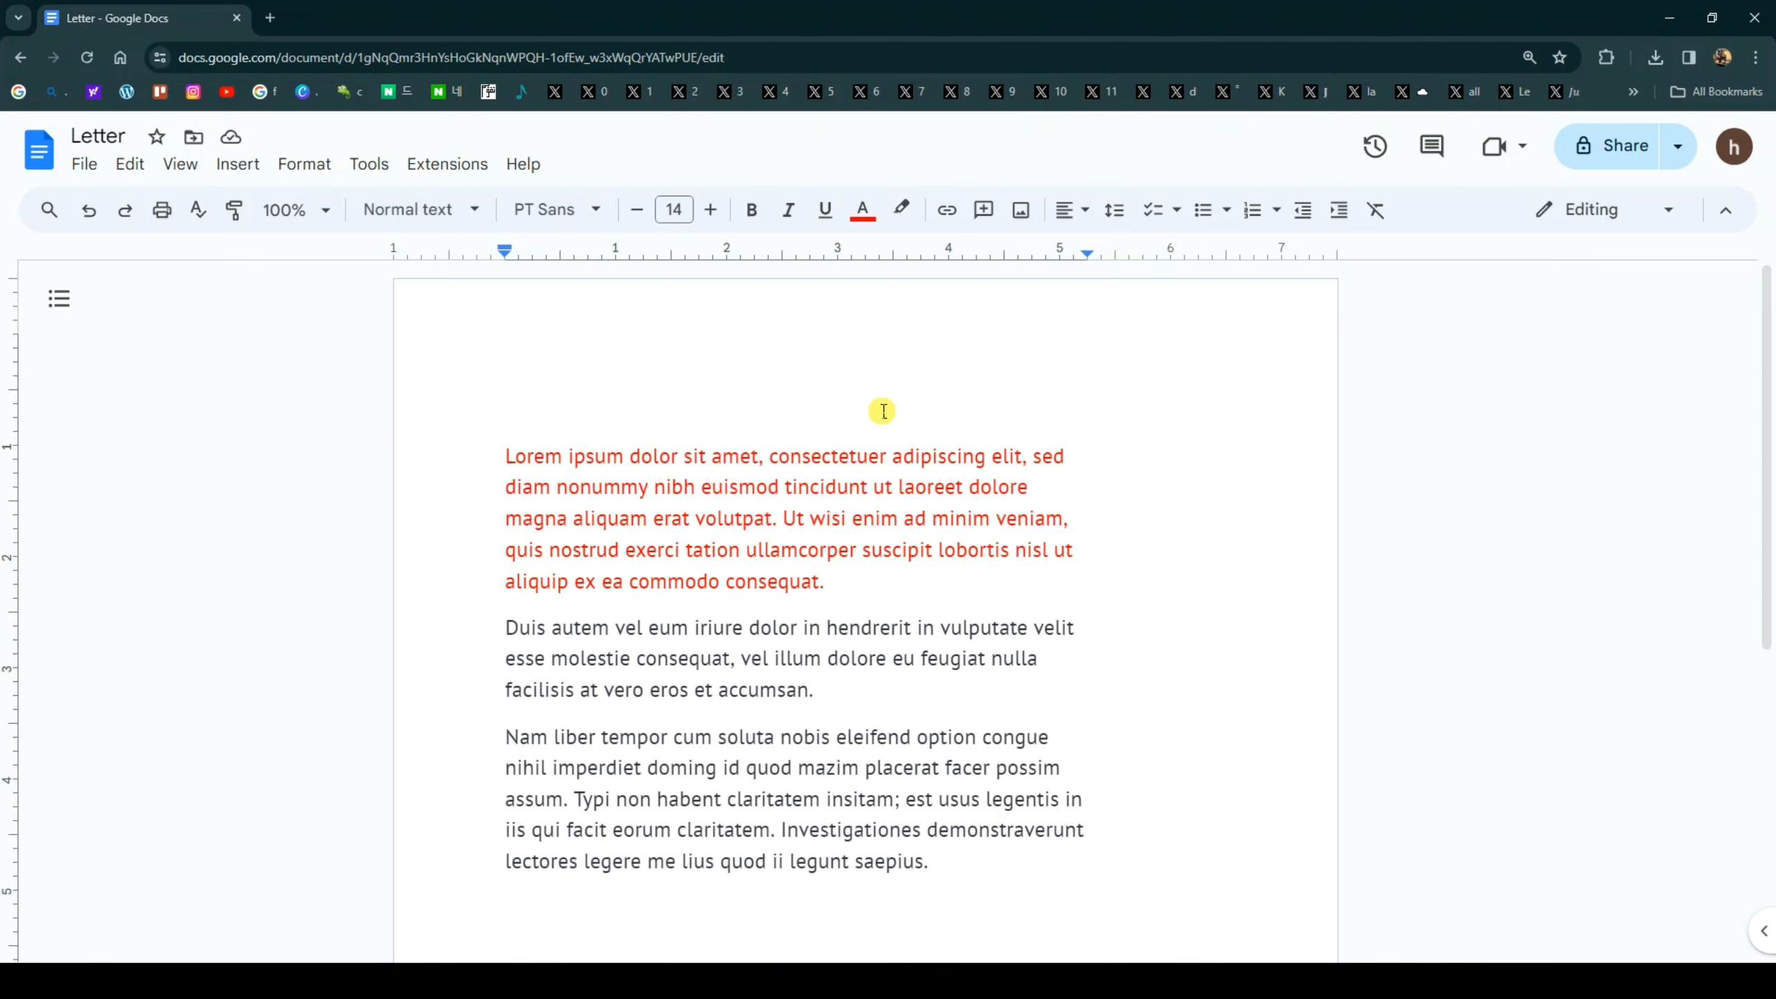
# - Highlight the first line of the third paragraph in green and clear the selection
pyautogui.scroll(-3, 902, 437)
pyautogui.moveTo(506, 551); pyautogui.dragTo(1053, 543)
pyautogui.scroll(3, 1046, 532)
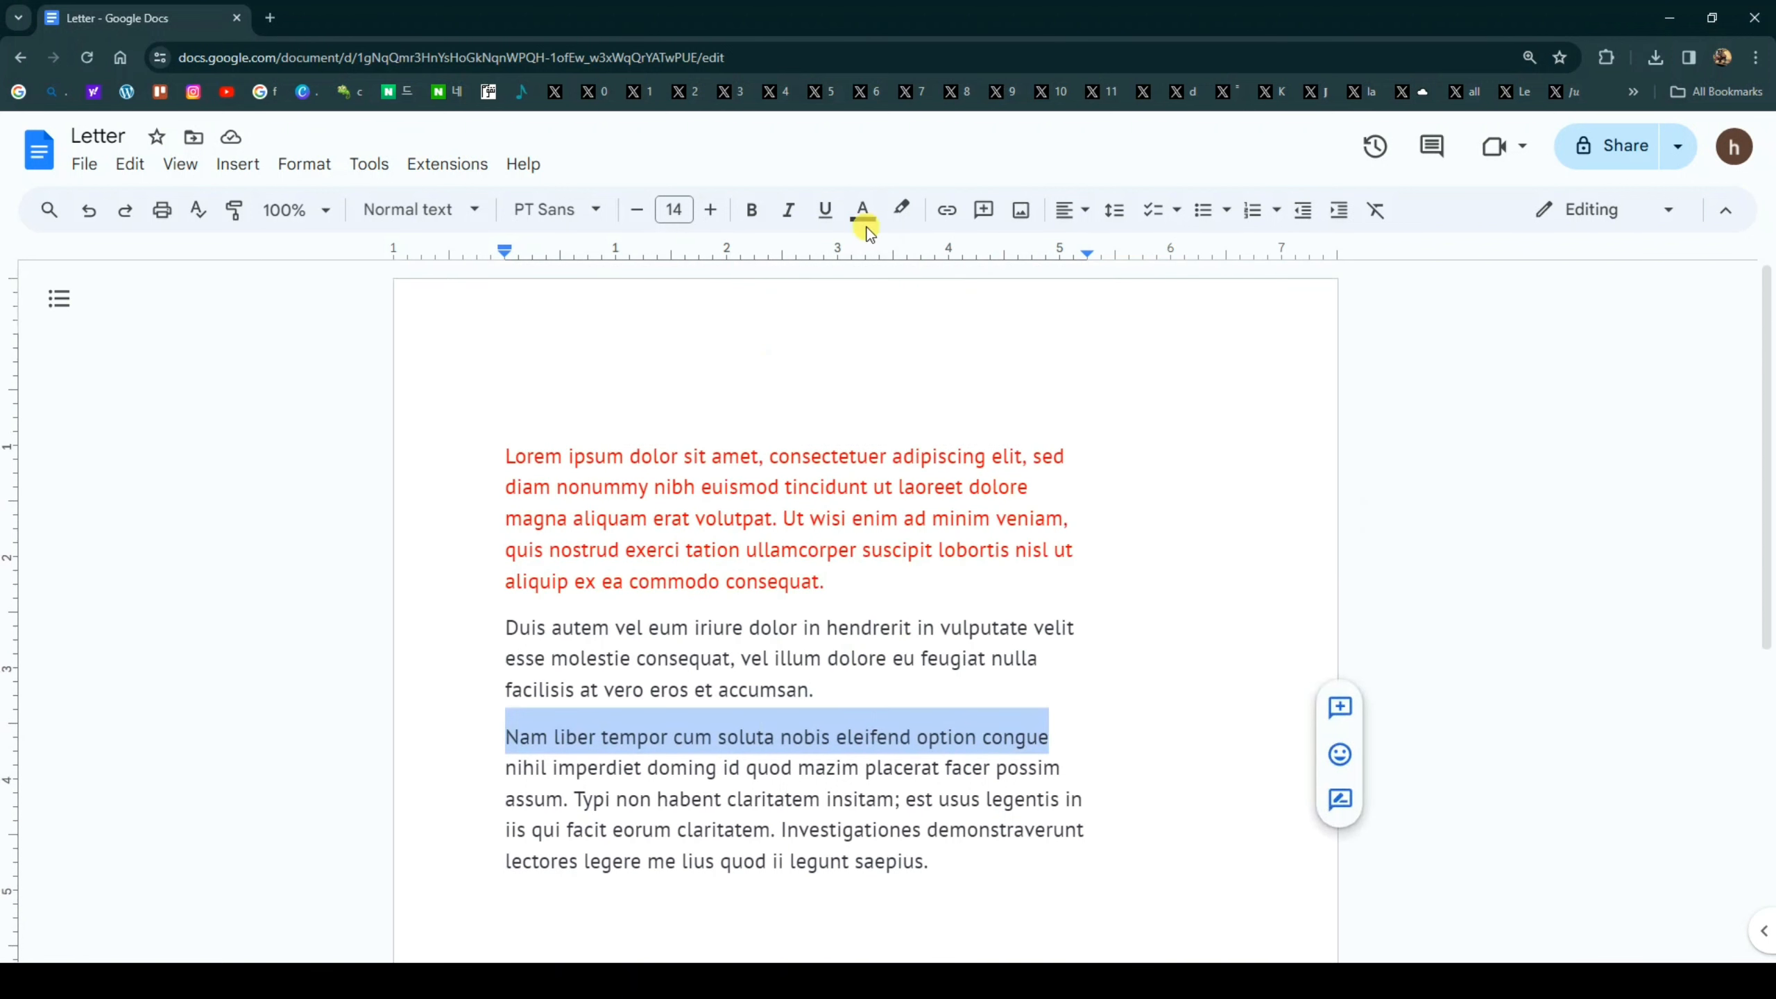
pyautogui.click(903, 210)
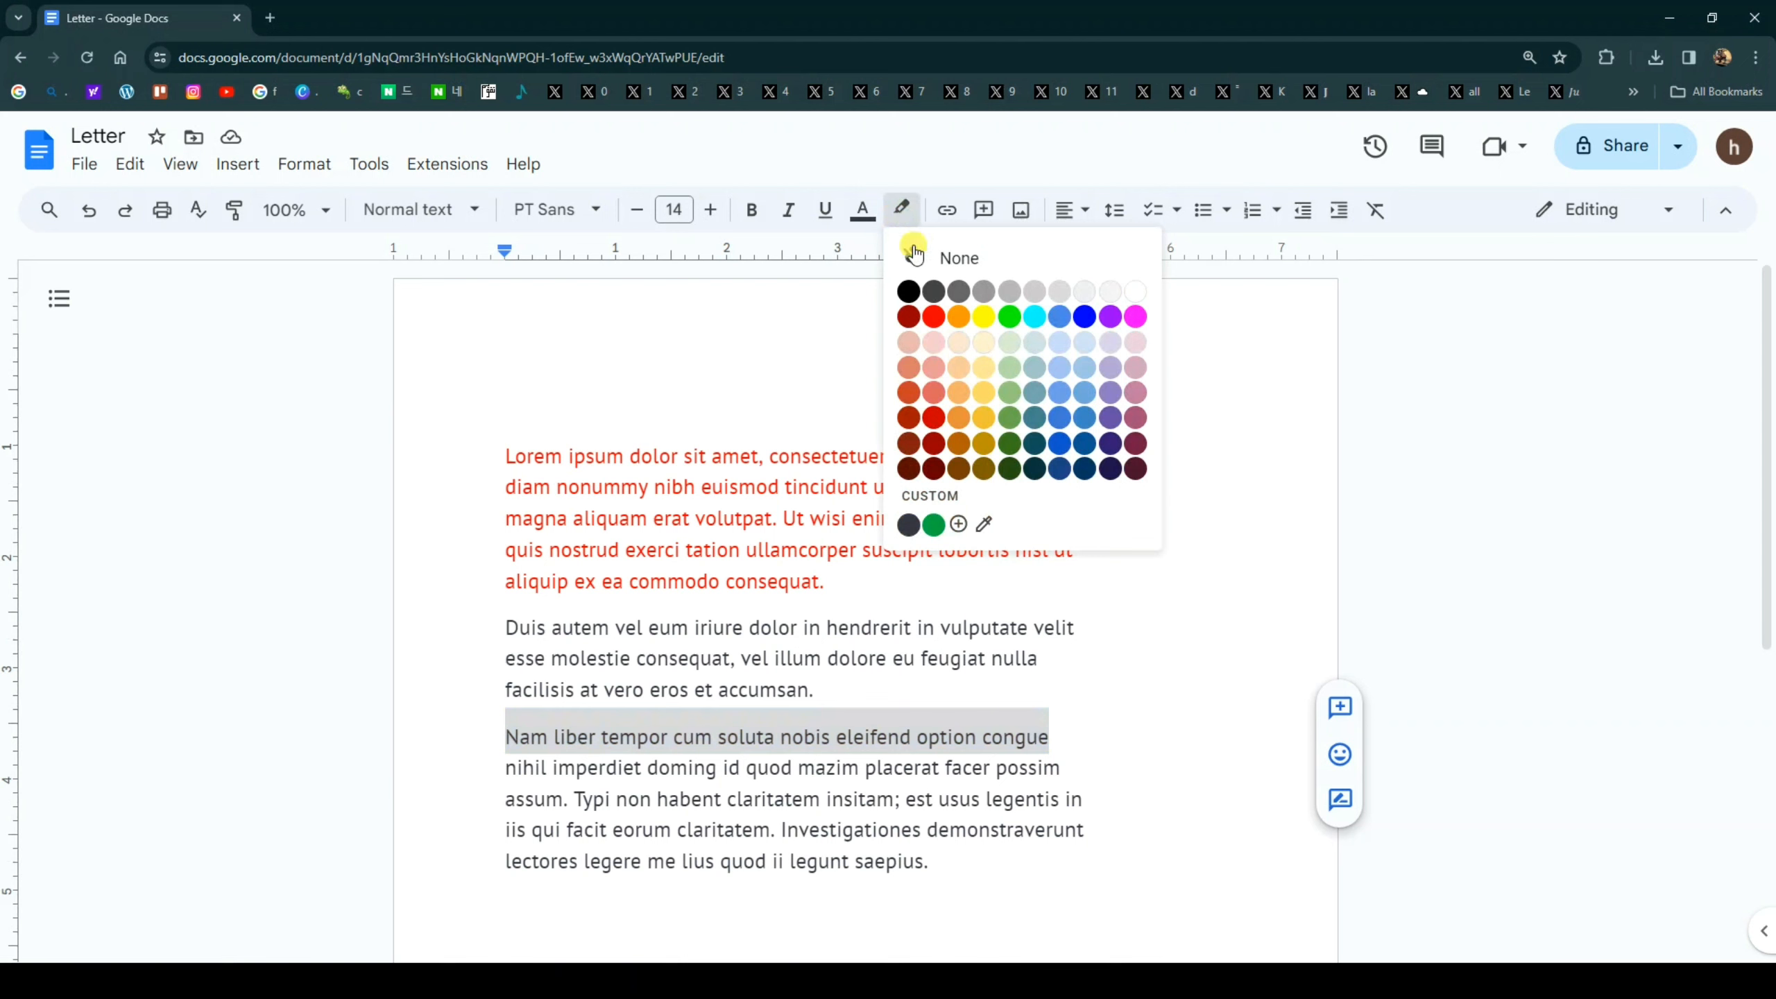
pyautogui.click(1008, 319)
pyautogui.click(899, 609)
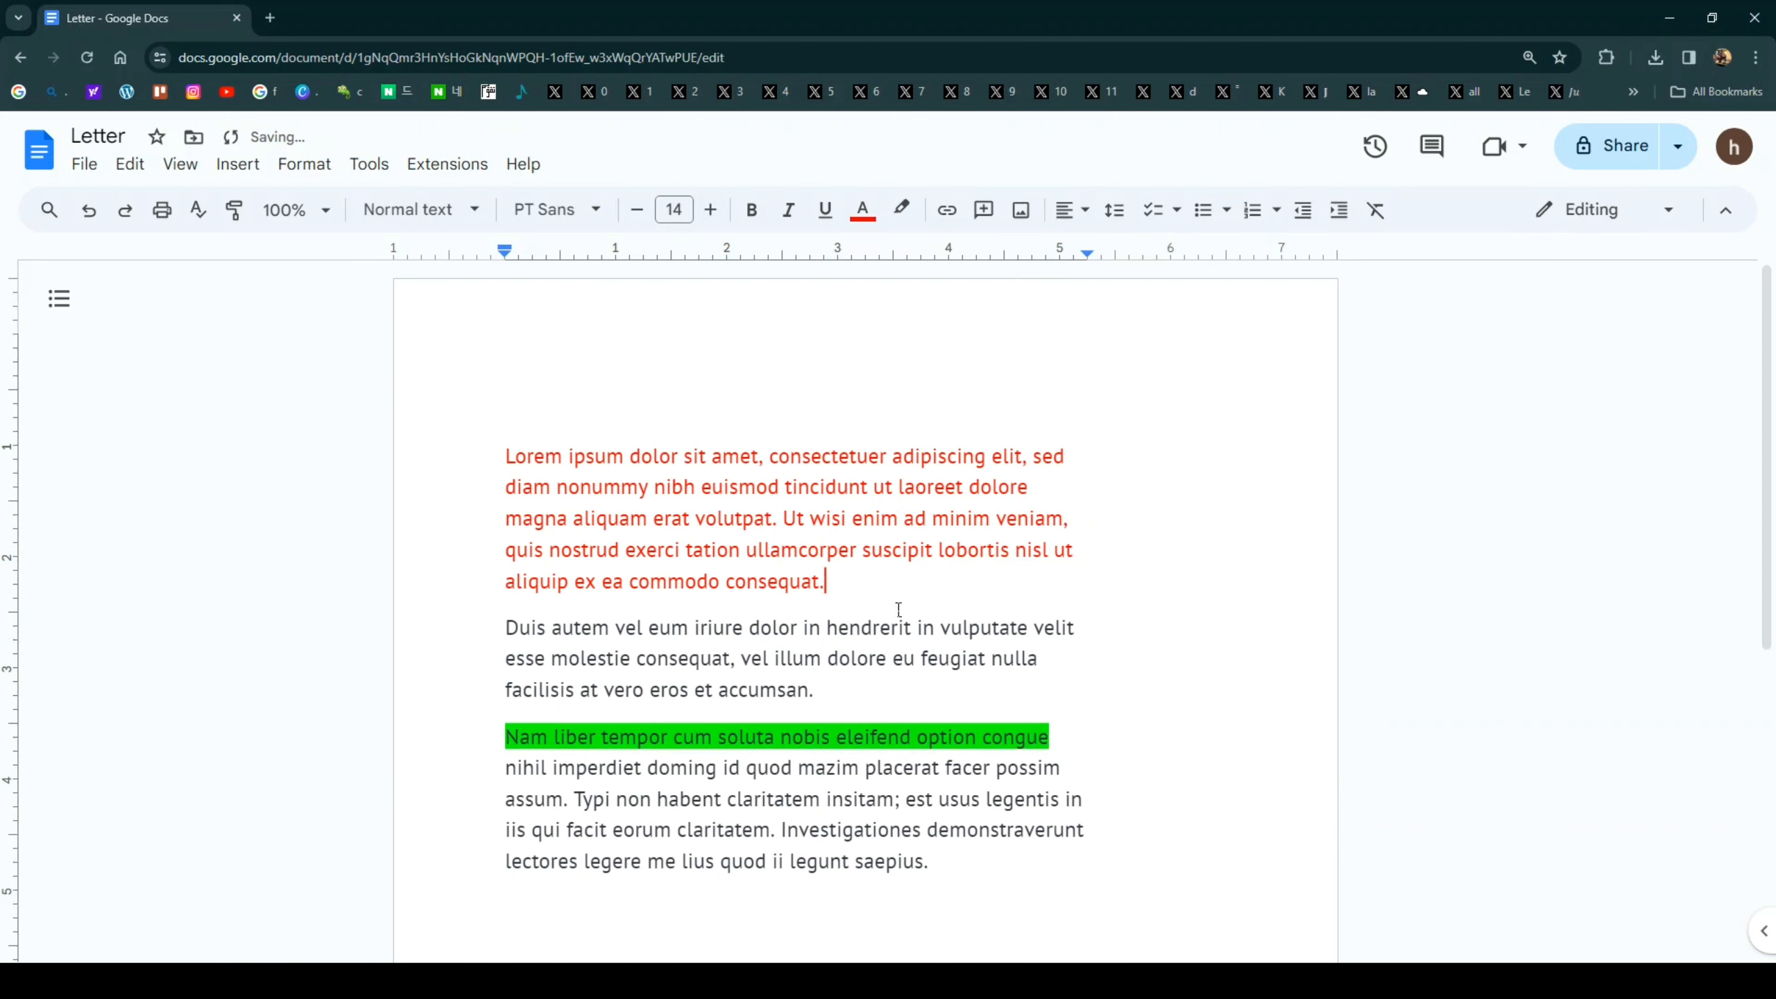
pyautogui.scroll(-3, 899, 609)
pyautogui.moveTo(501, 543); pyautogui.dragTo(1040, 535)
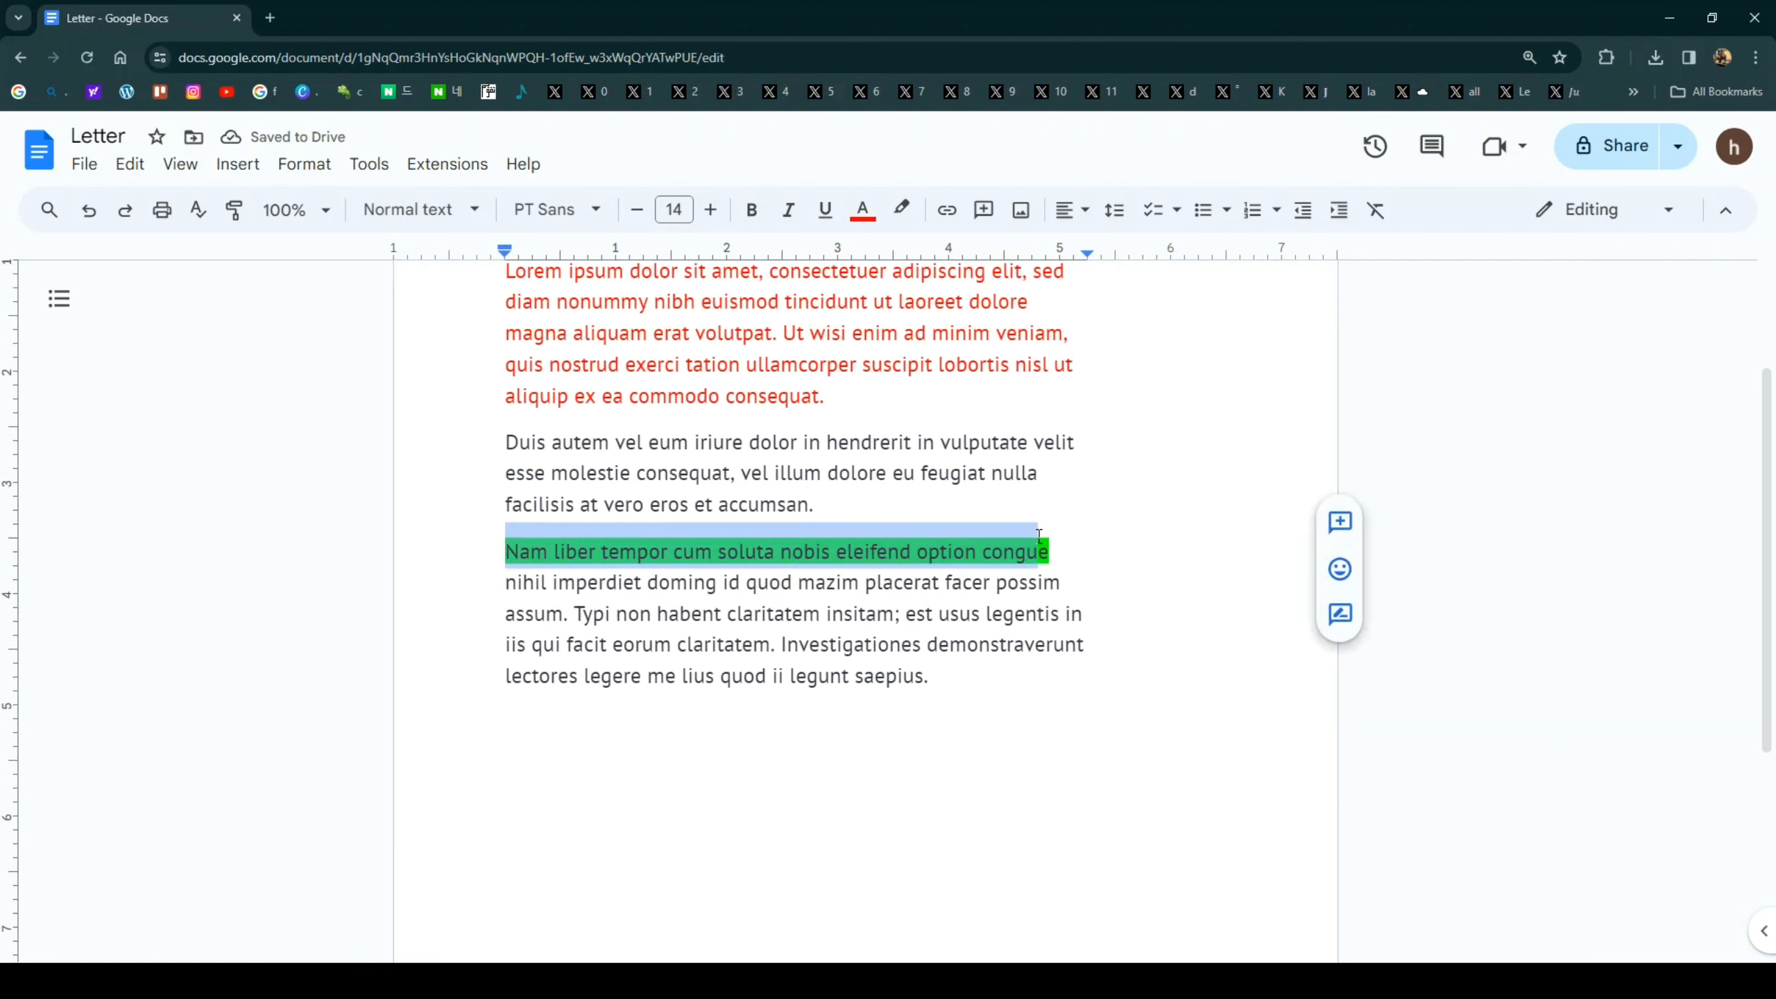
pyautogui.scroll(3, 746, 509)
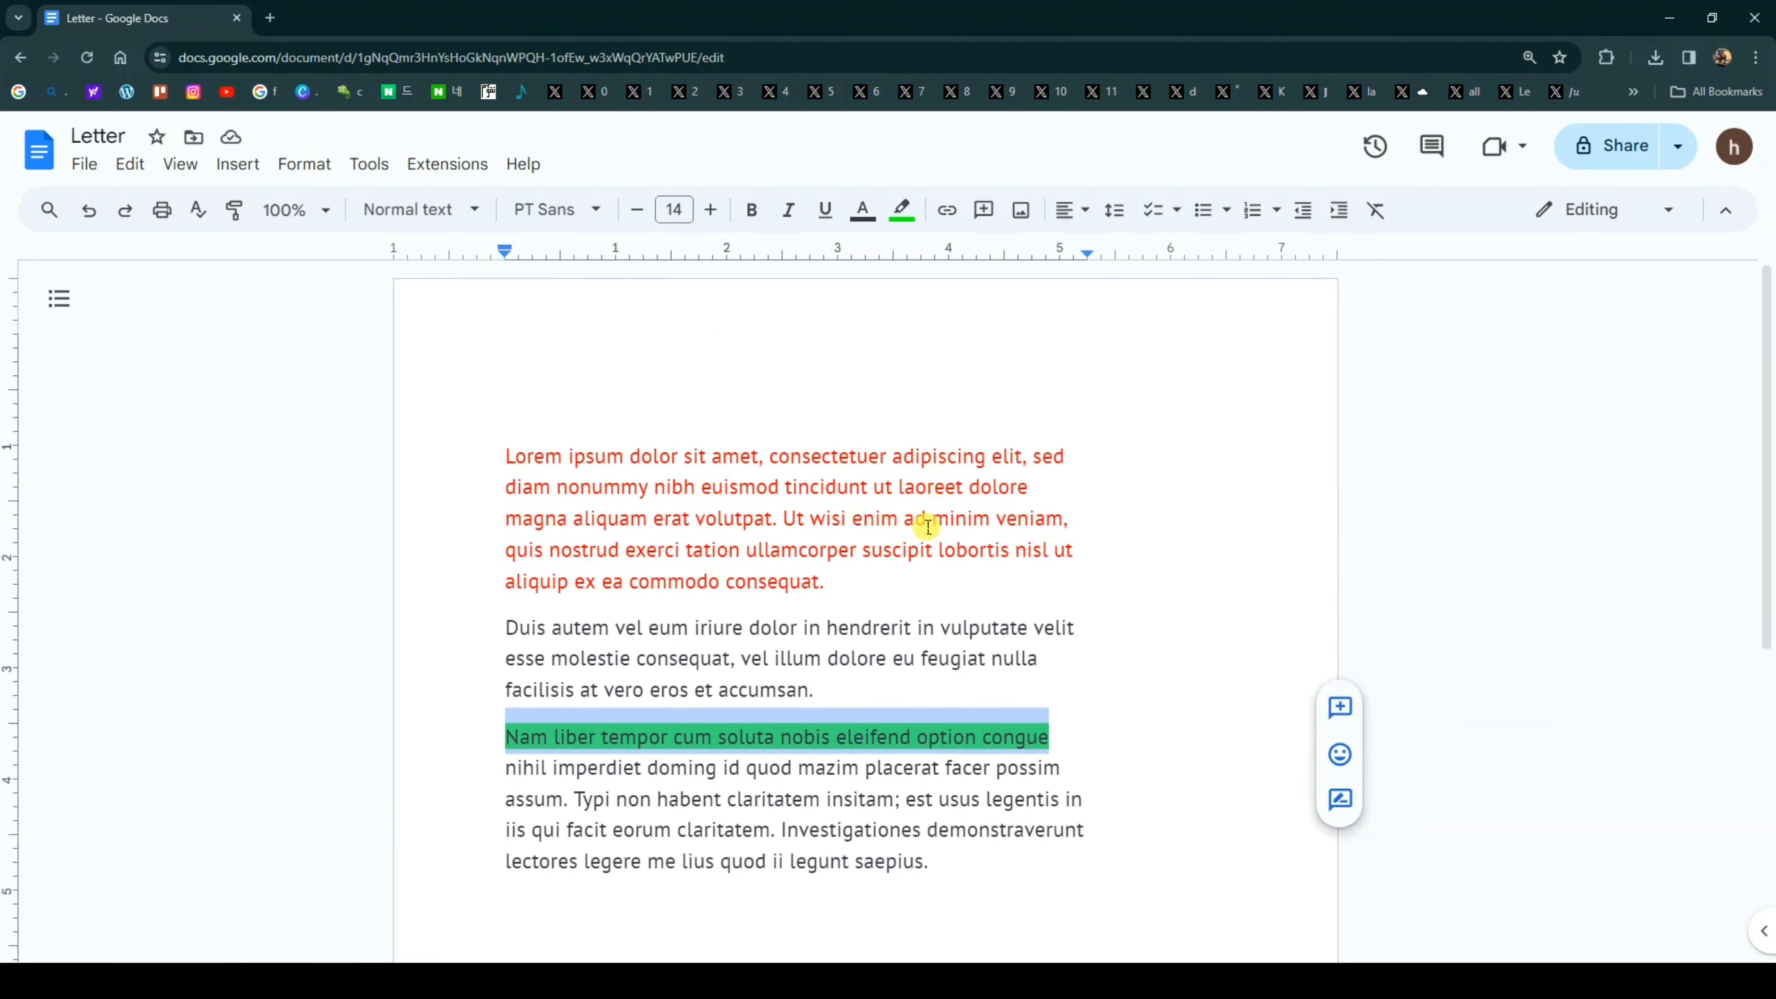
pyautogui.scroll(-3, 860, 508)
pyautogui.click(900, 504)
pyautogui.scroll(3, 896, 508)
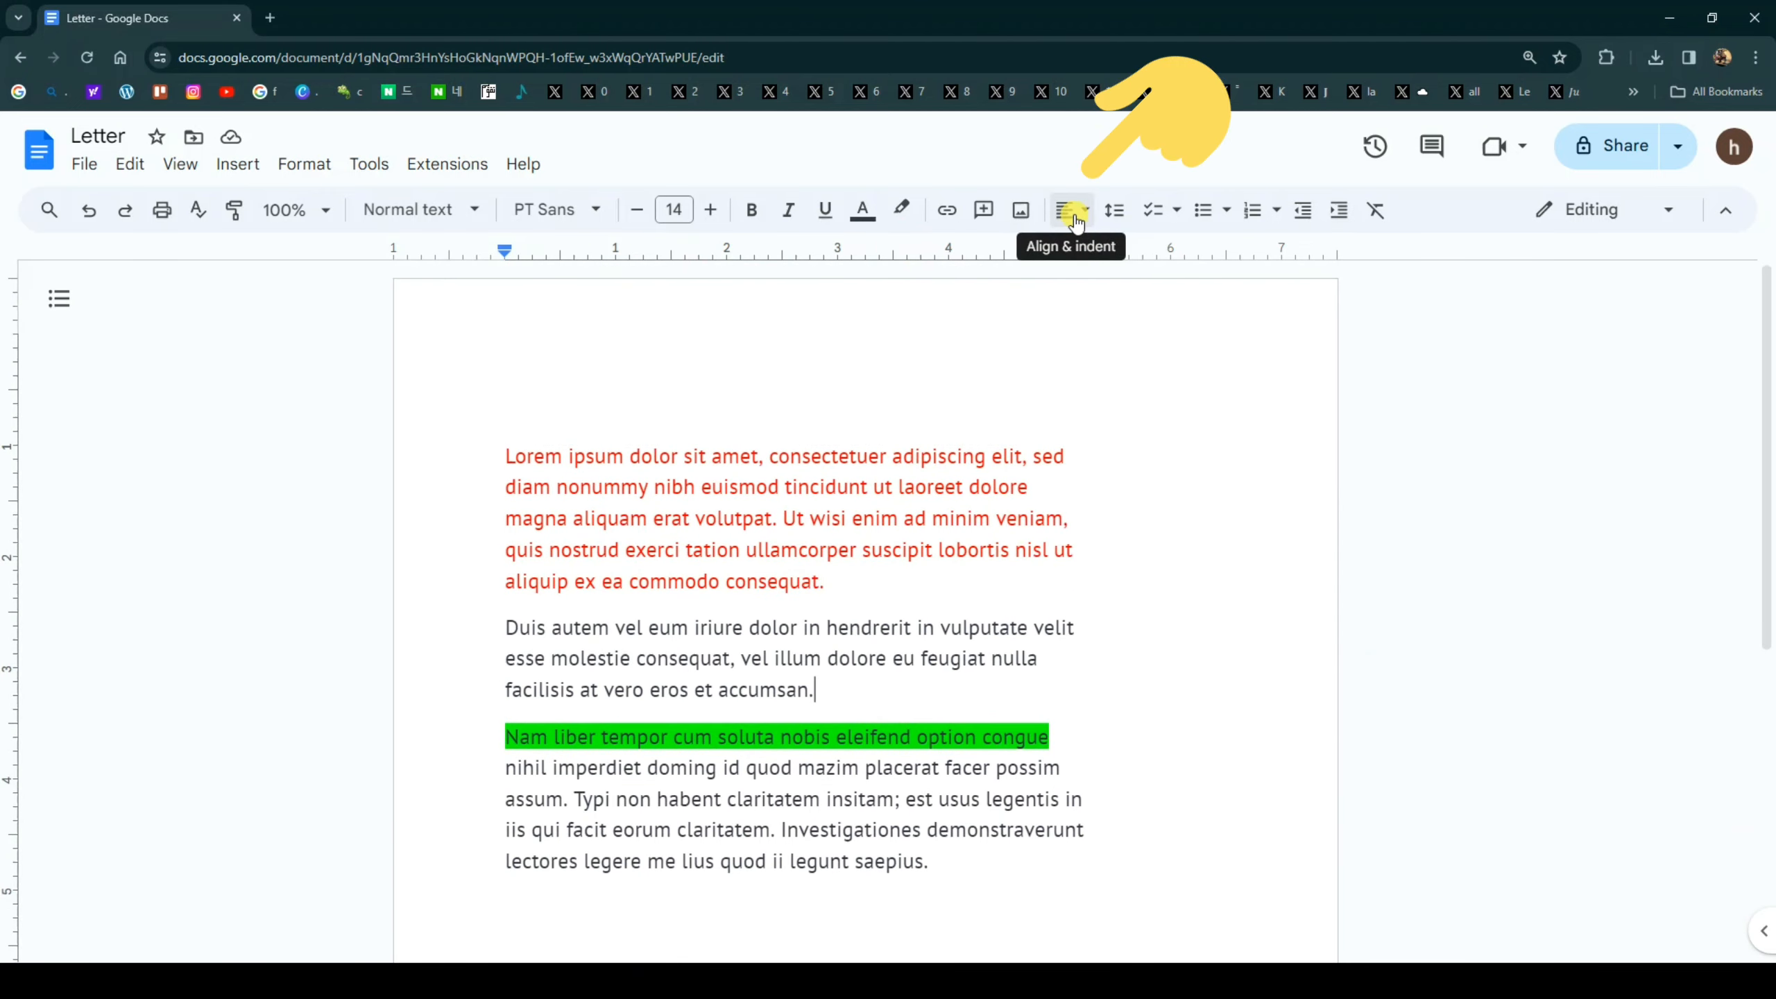
# - Center-align the second paragraph
pyautogui.scroll(-3, 975, 480)
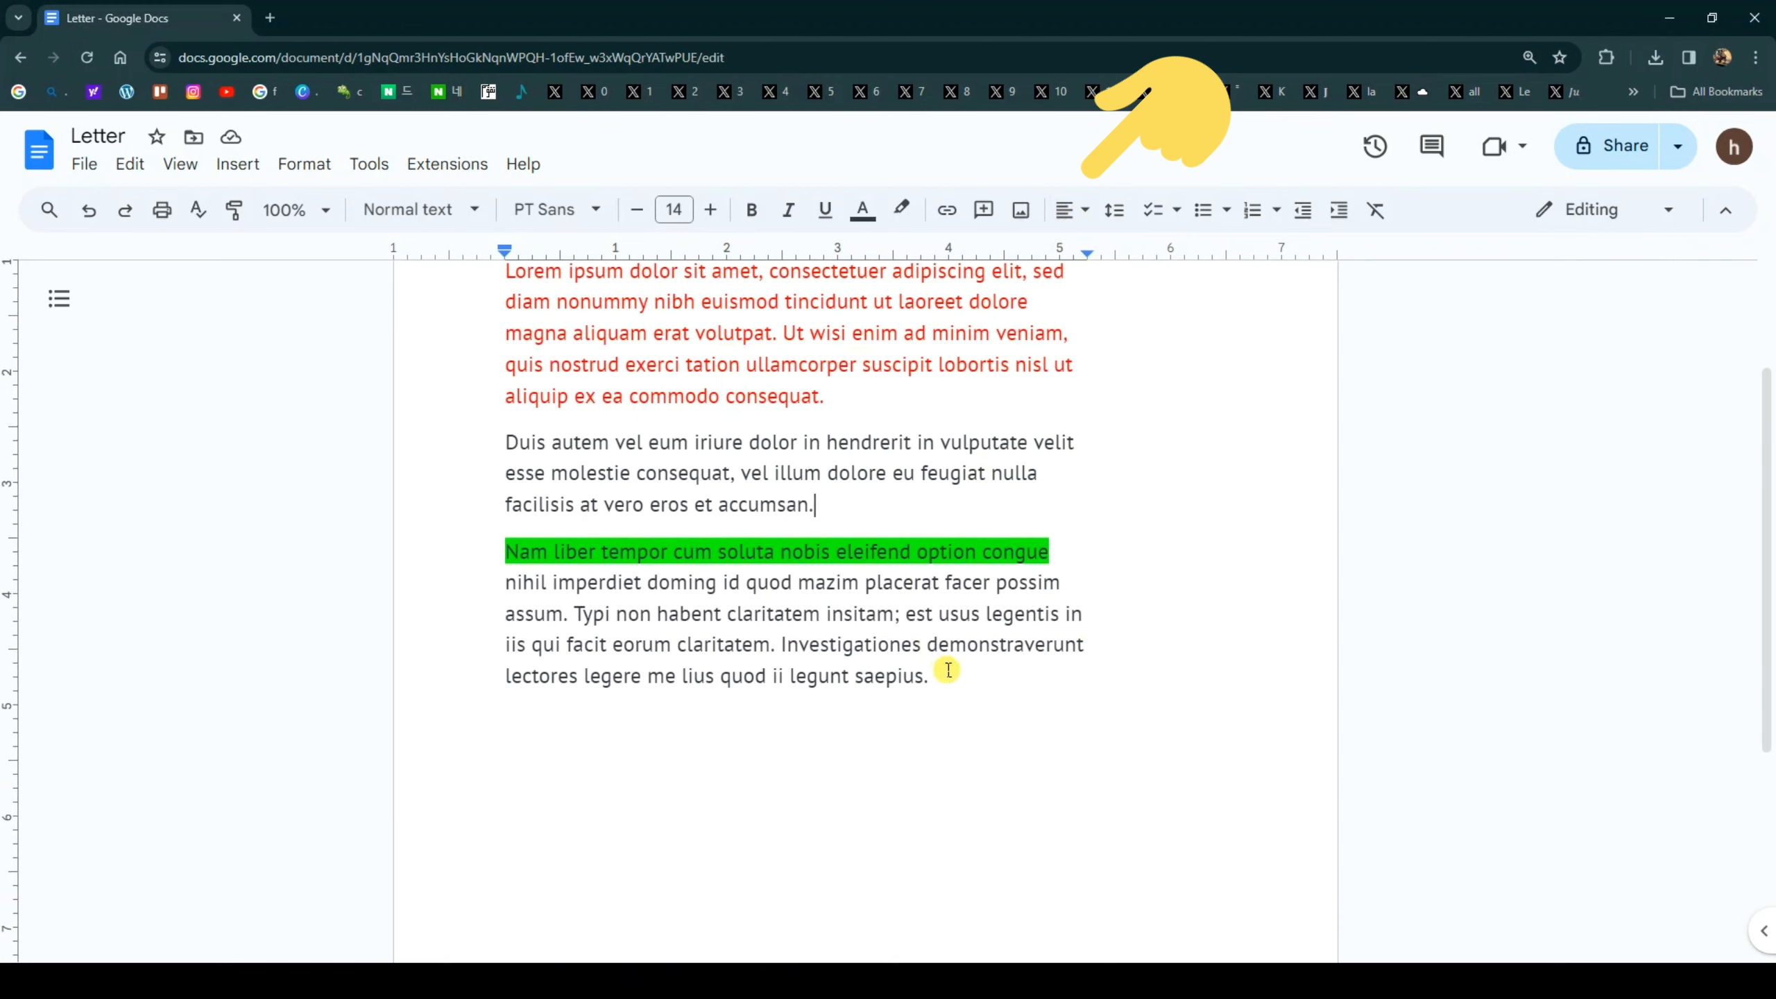
pyautogui.scroll(3, 952, 666)
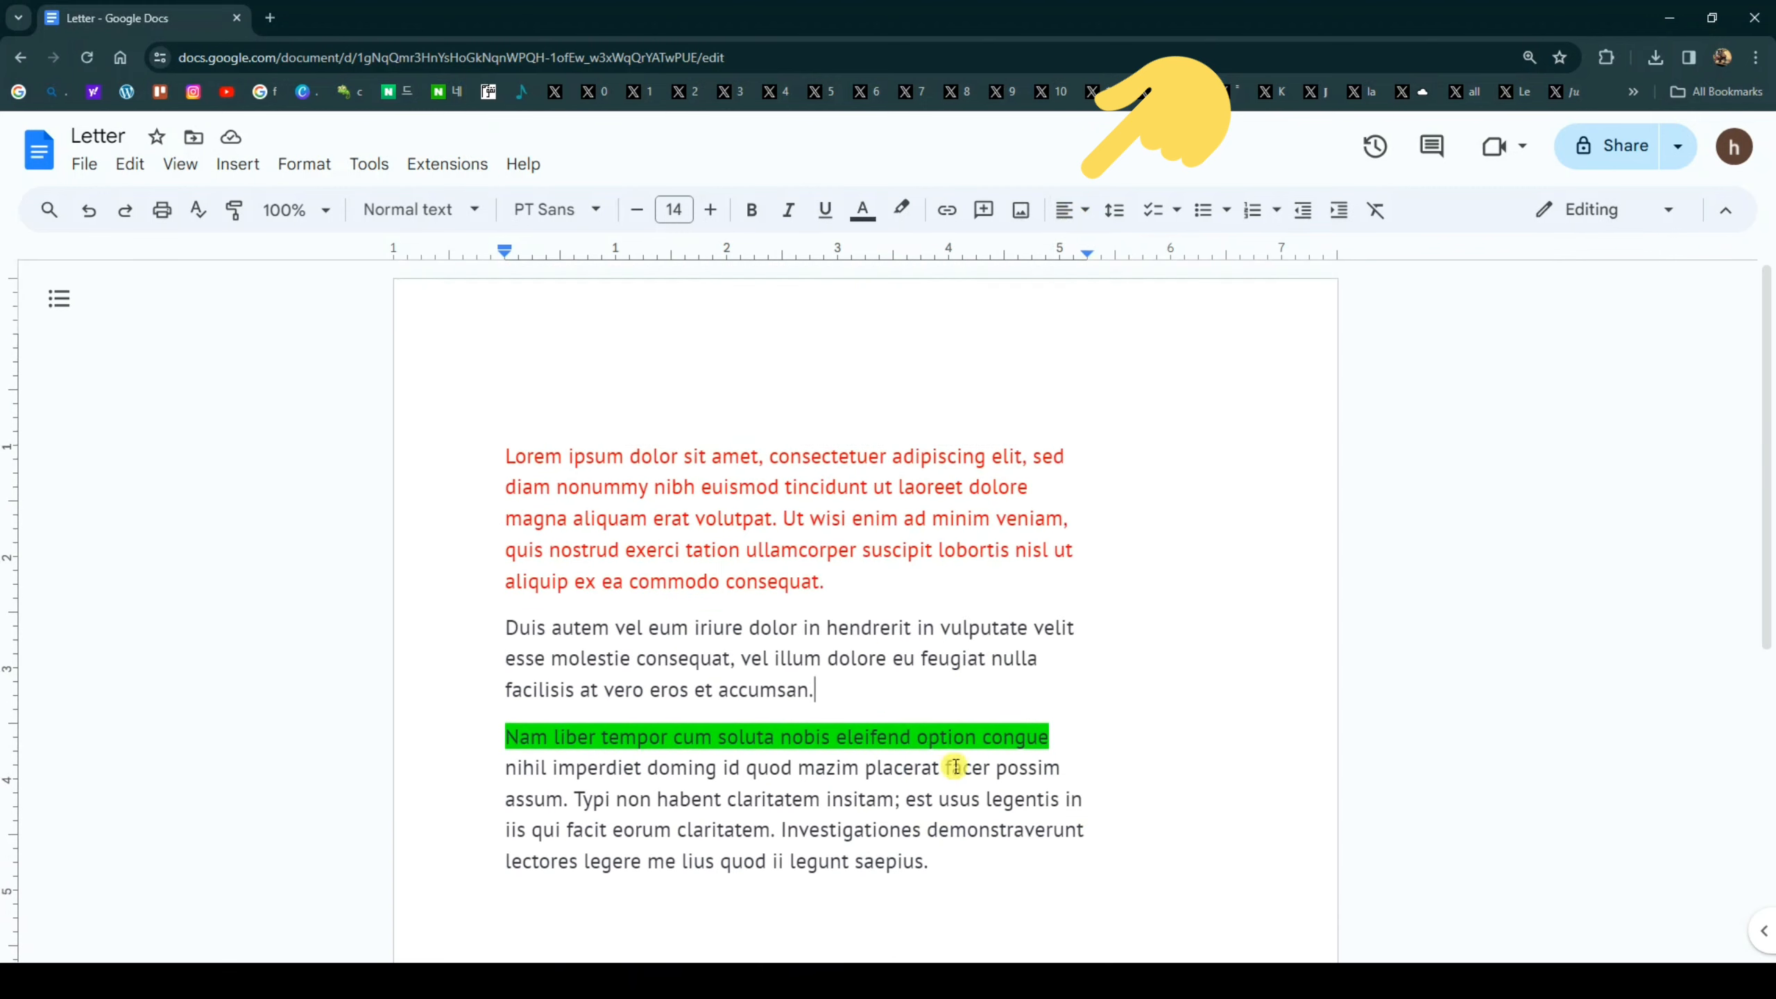
pyautogui.click(1115, 212)
pyautogui.click(1080, 215)
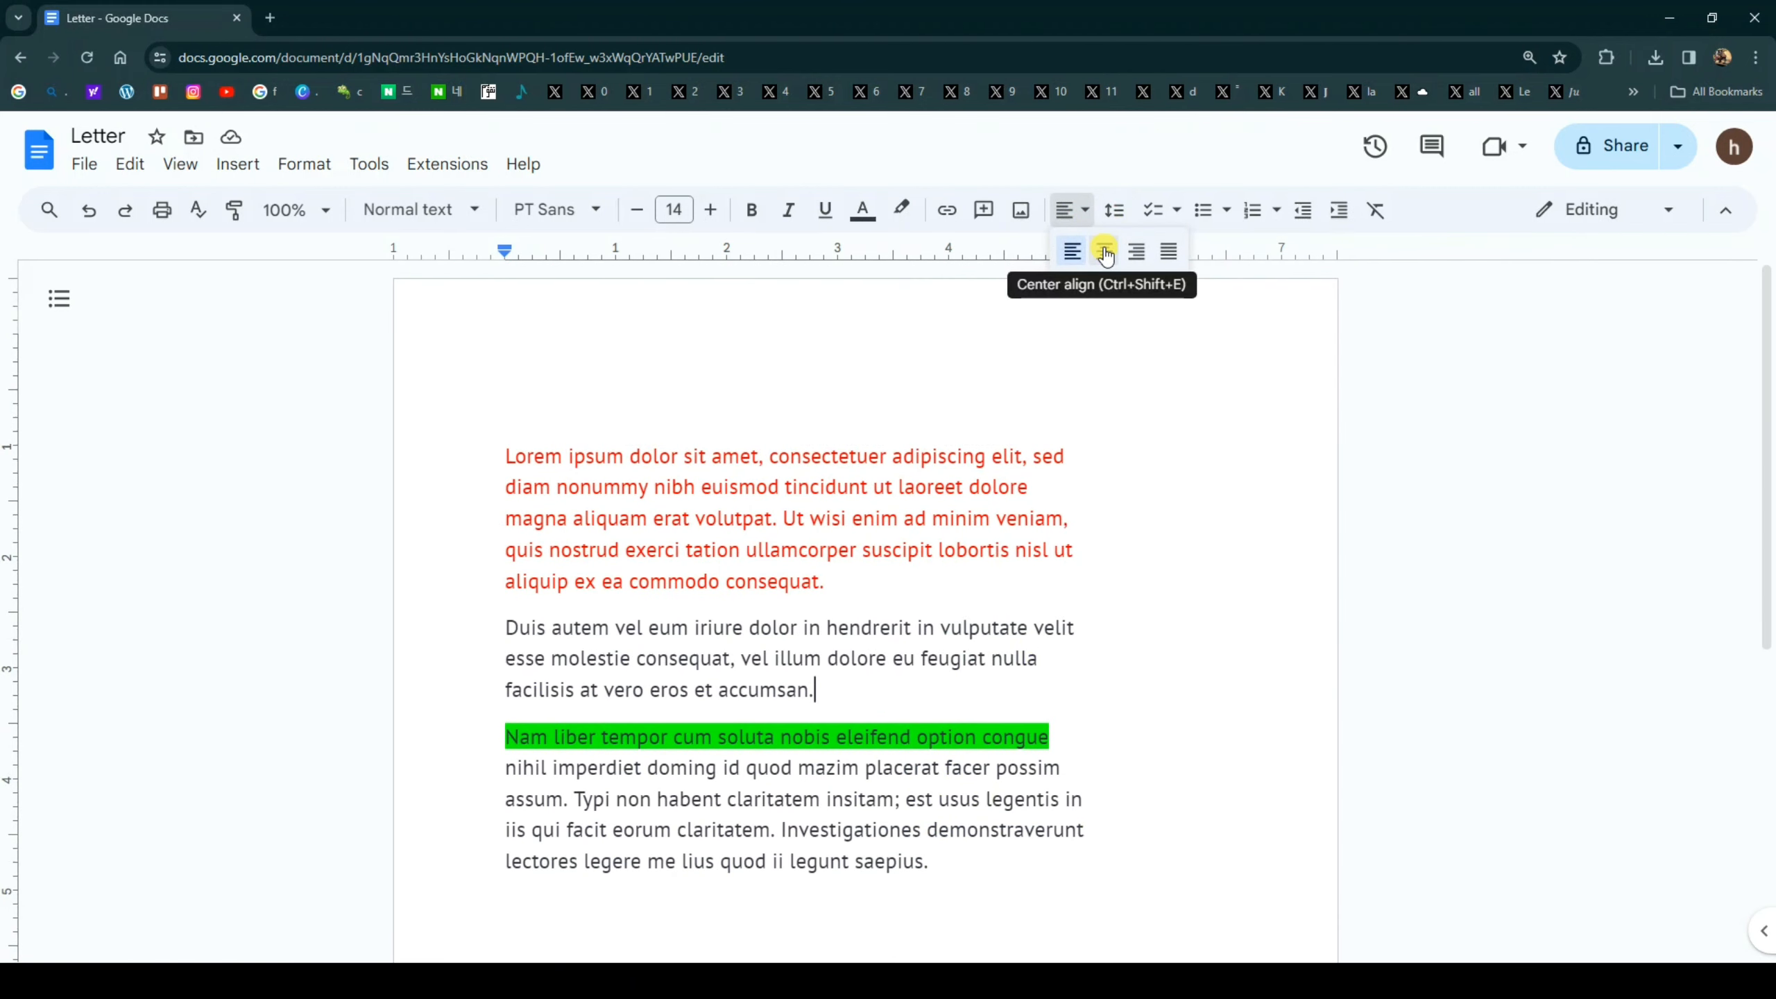
pyautogui.click(1104, 253)
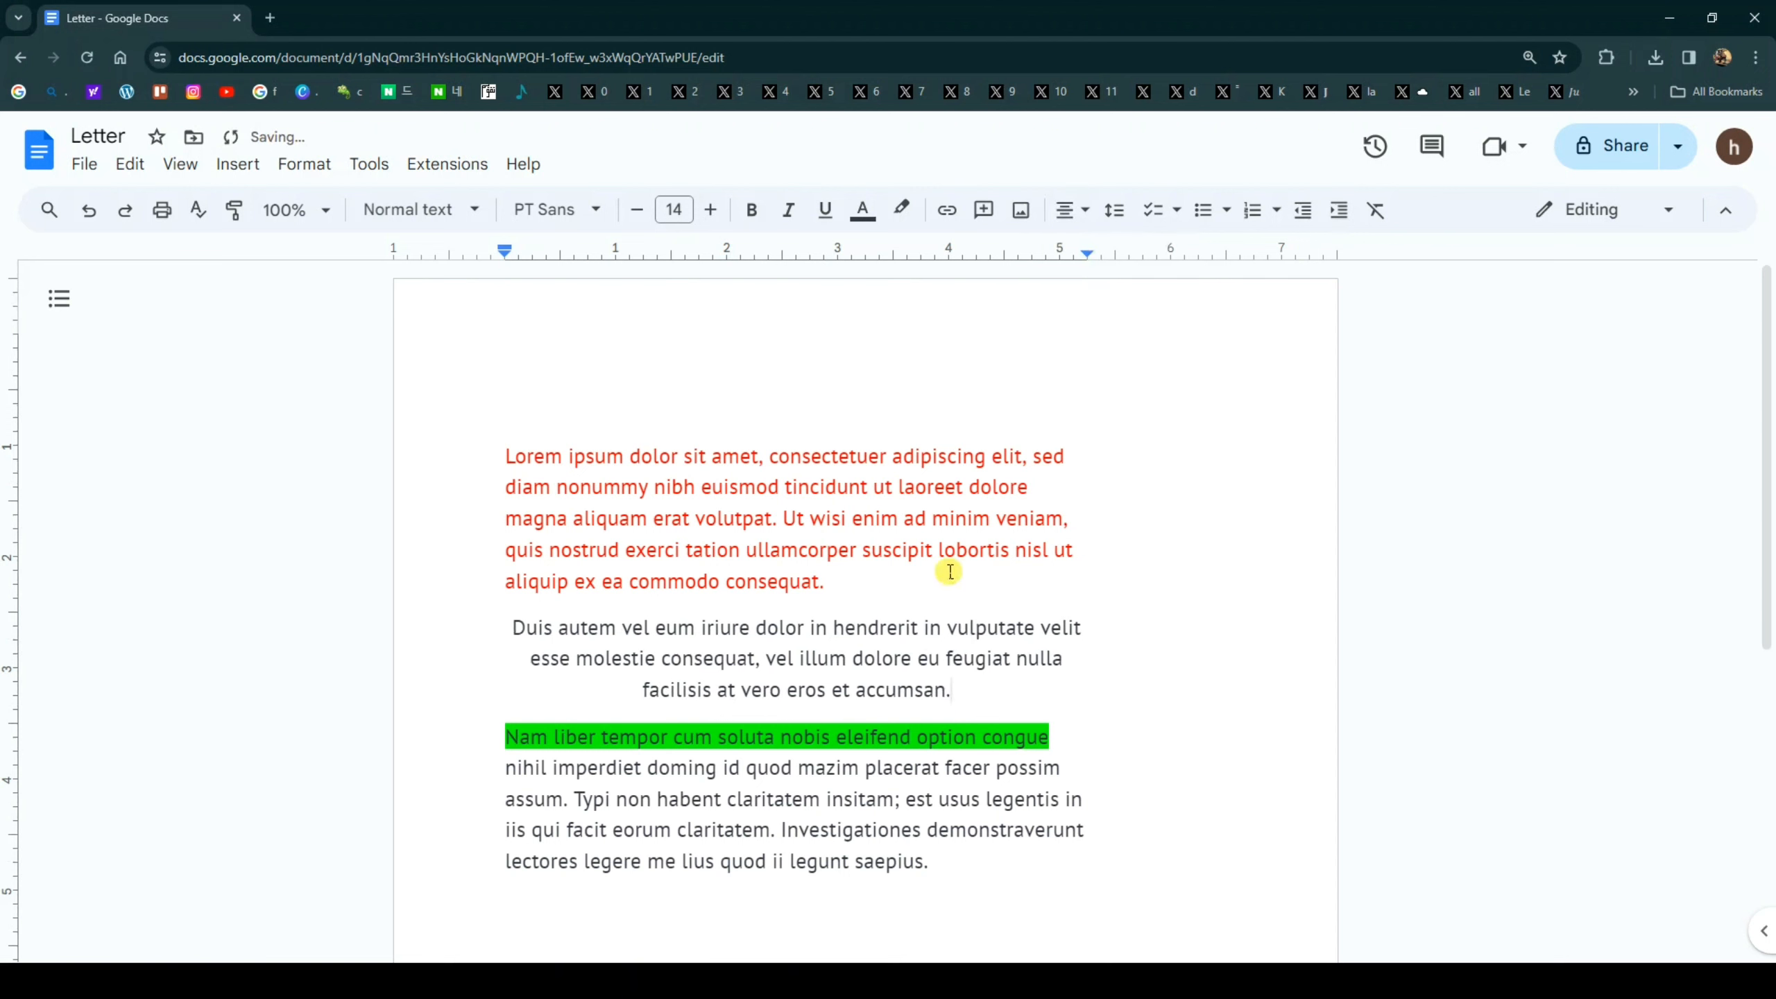
# - Center-align the red first paragraph
pyautogui.click(913, 563)
pyautogui.click(909, 571)
pyautogui.click(770, 490)
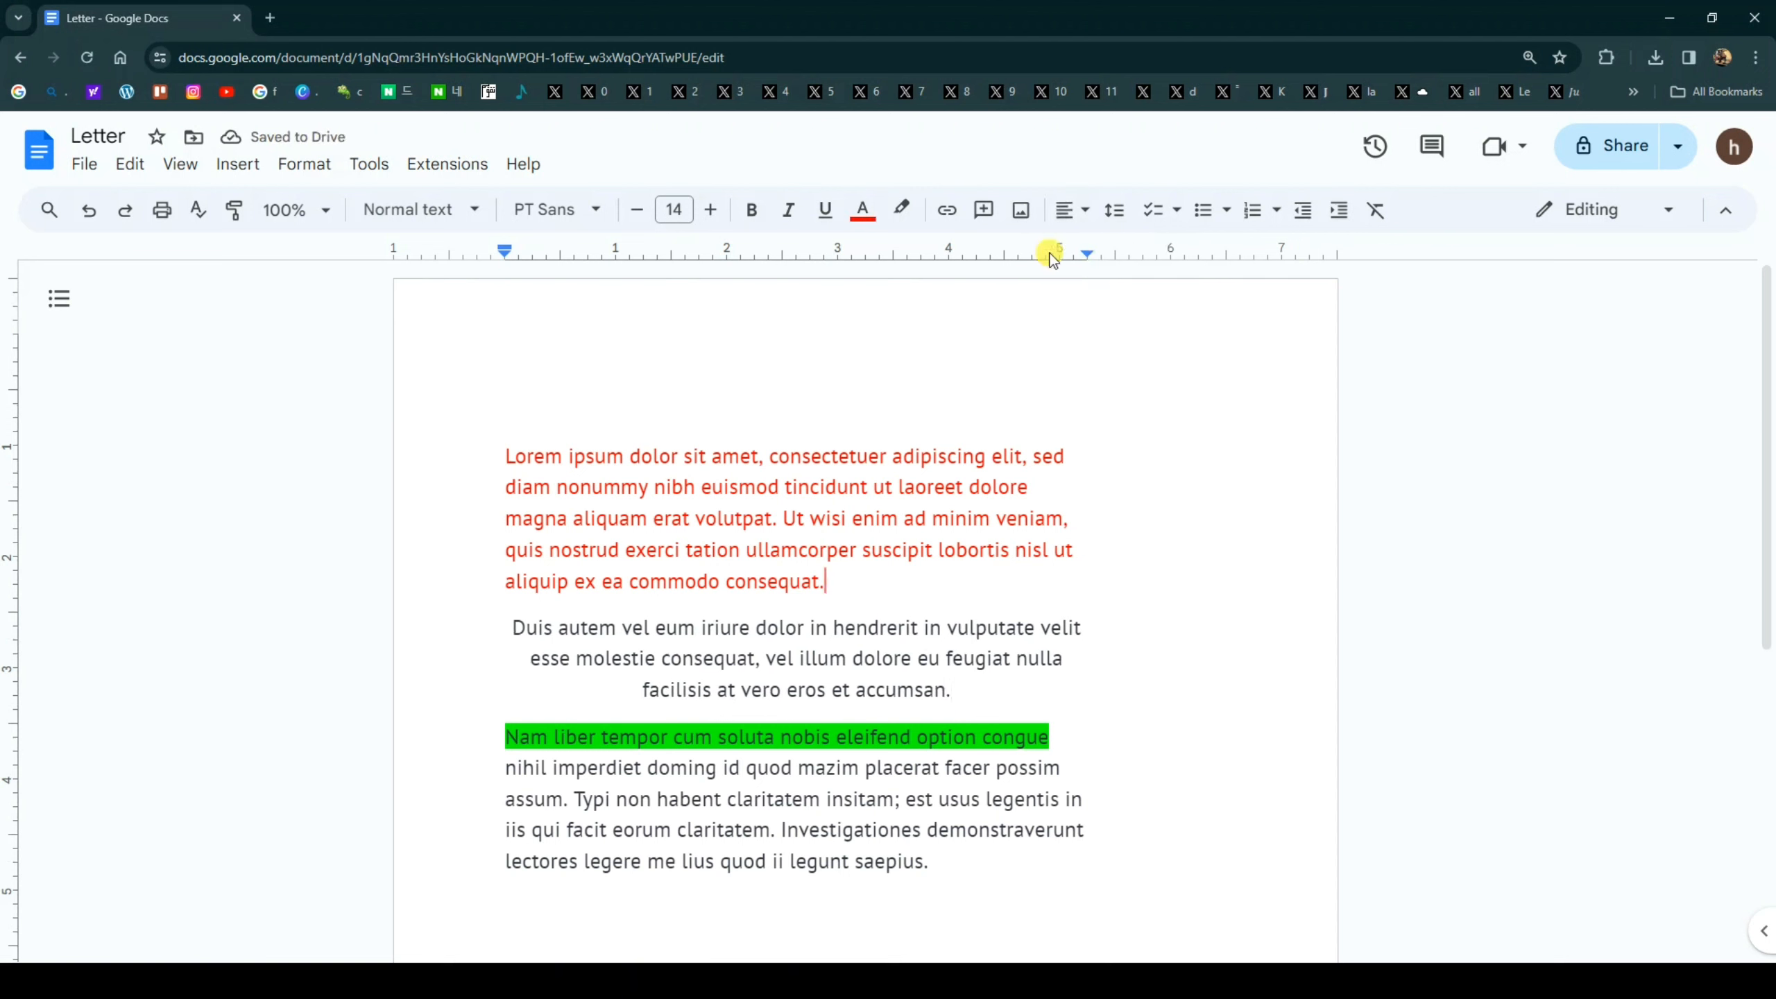
pyautogui.click(1071, 210)
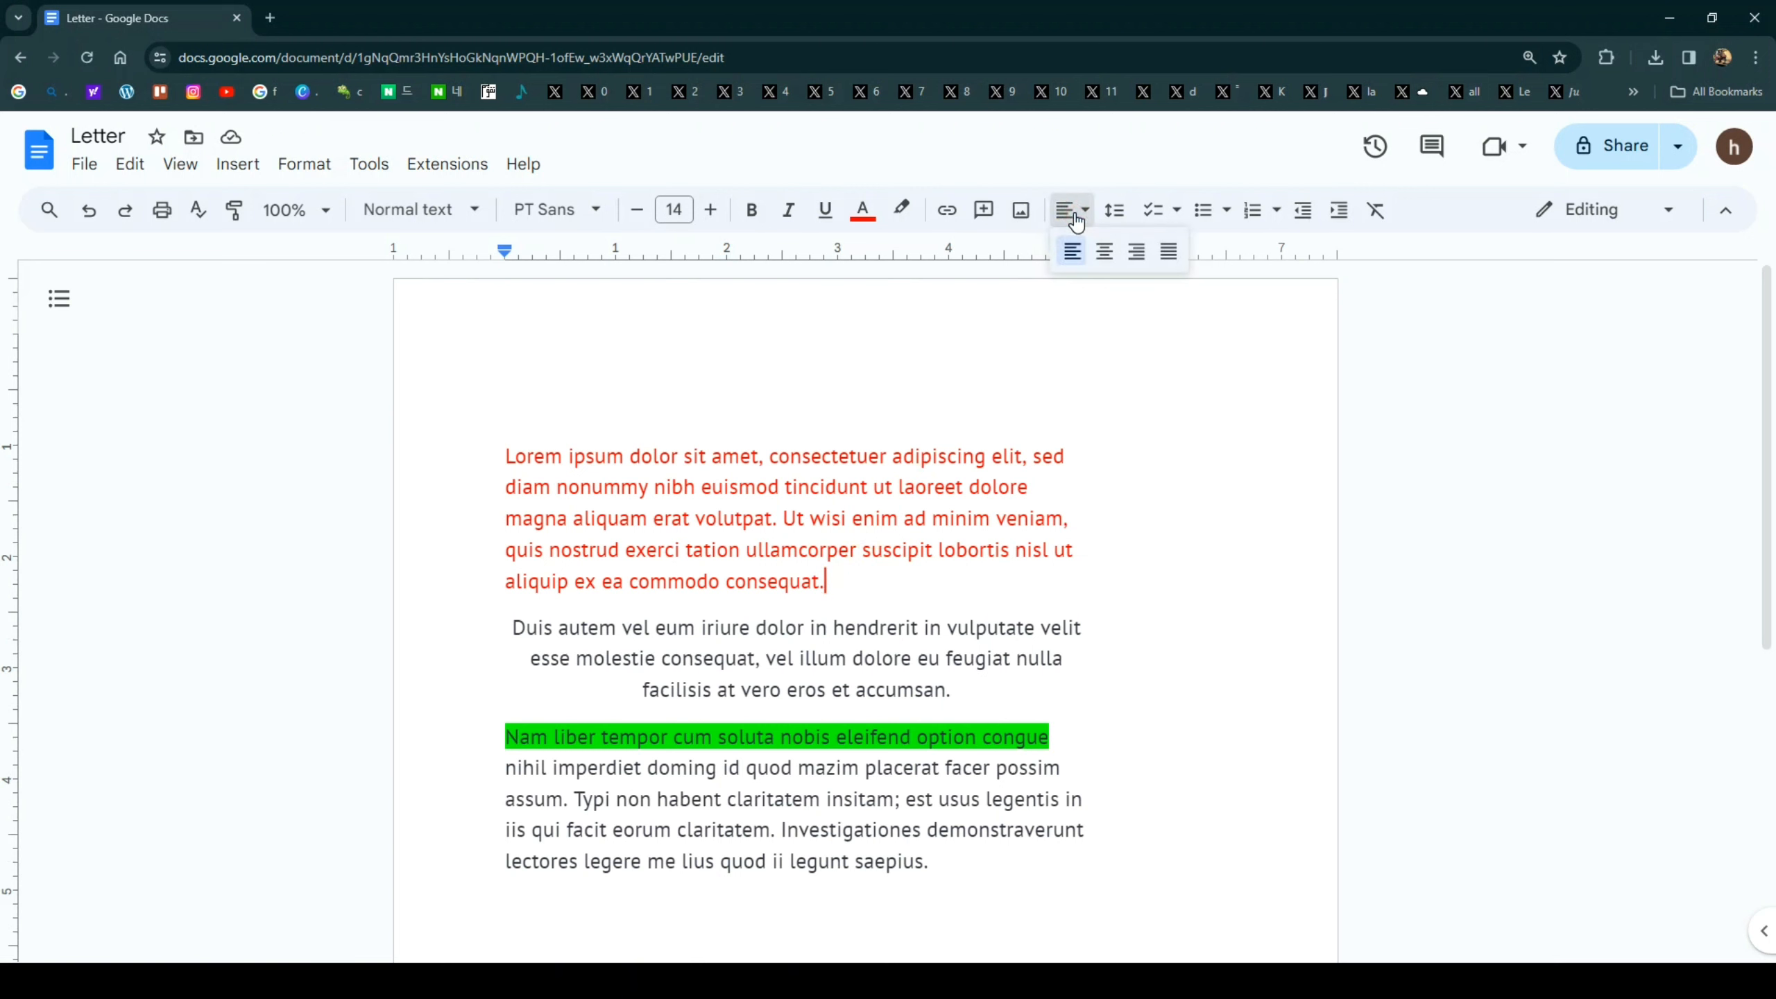
pyautogui.click(1096, 259)
# - Try right alignment on all three paragraphs, change them all to center alignment, and clear the selection
pyautogui.scroll(-3, 986, 405)
pyautogui.moveTo(977, 673); pyautogui.dragTo(474, 410)
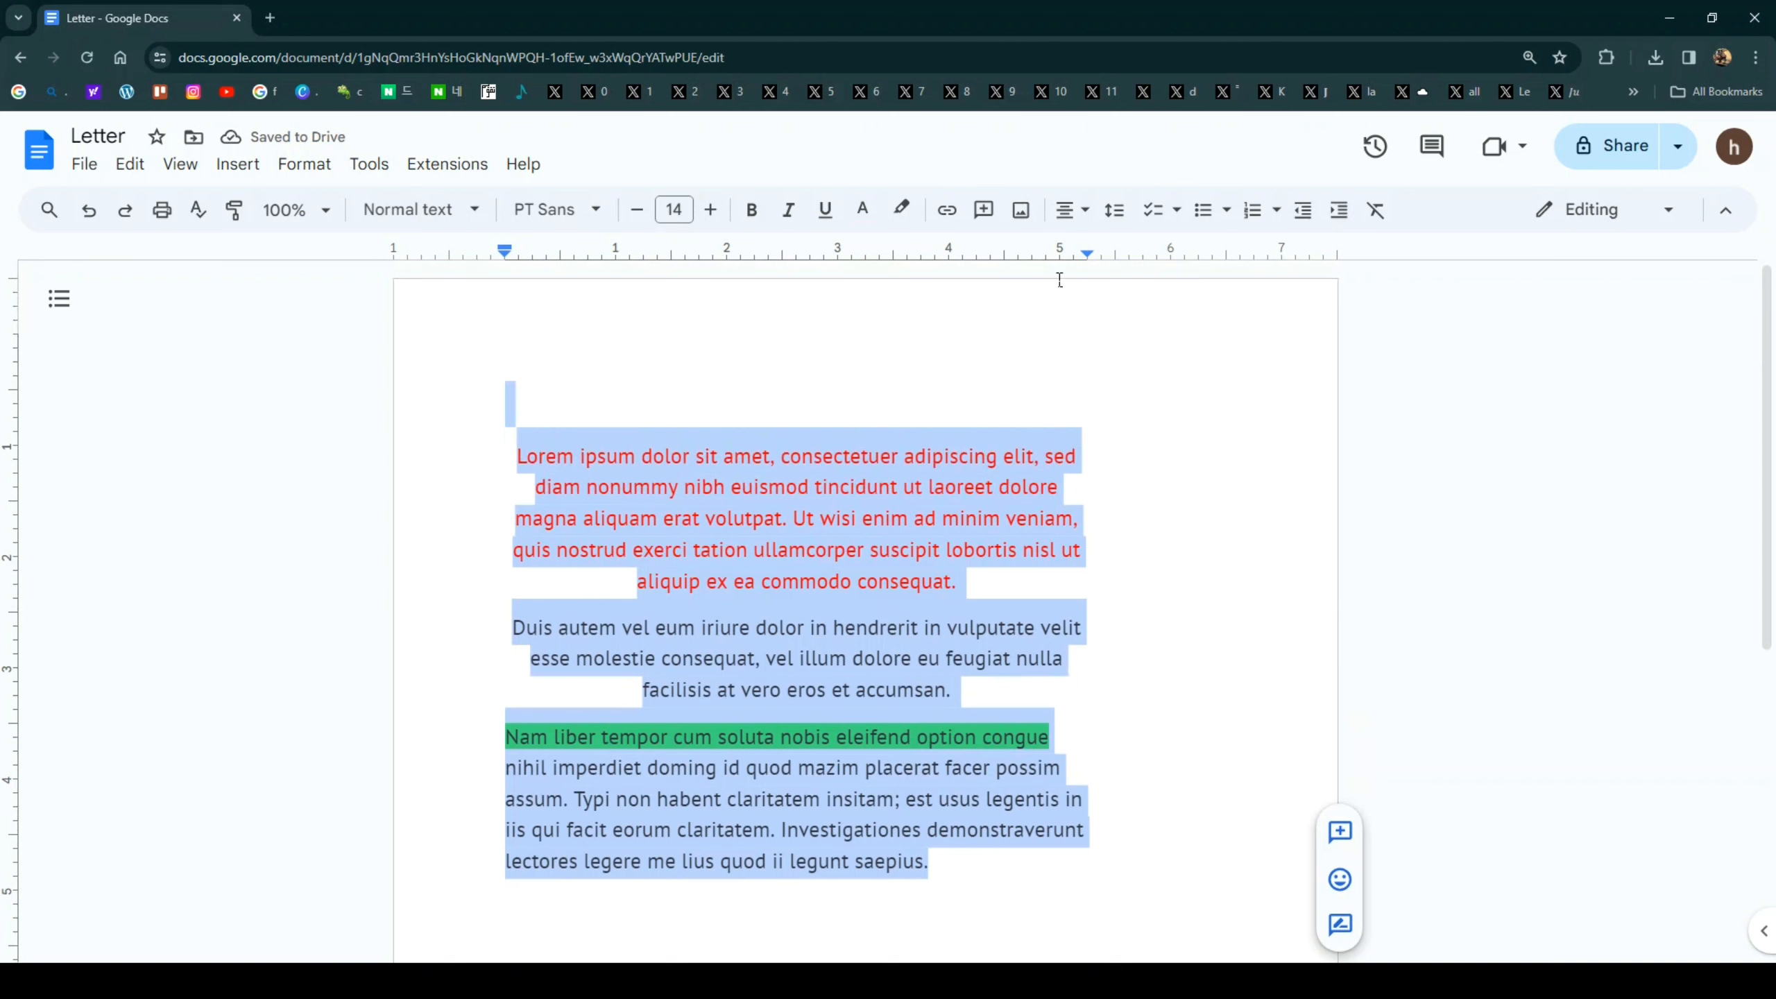
pyautogui.click(1065, 210)
pyautogui.click(1125, 252)
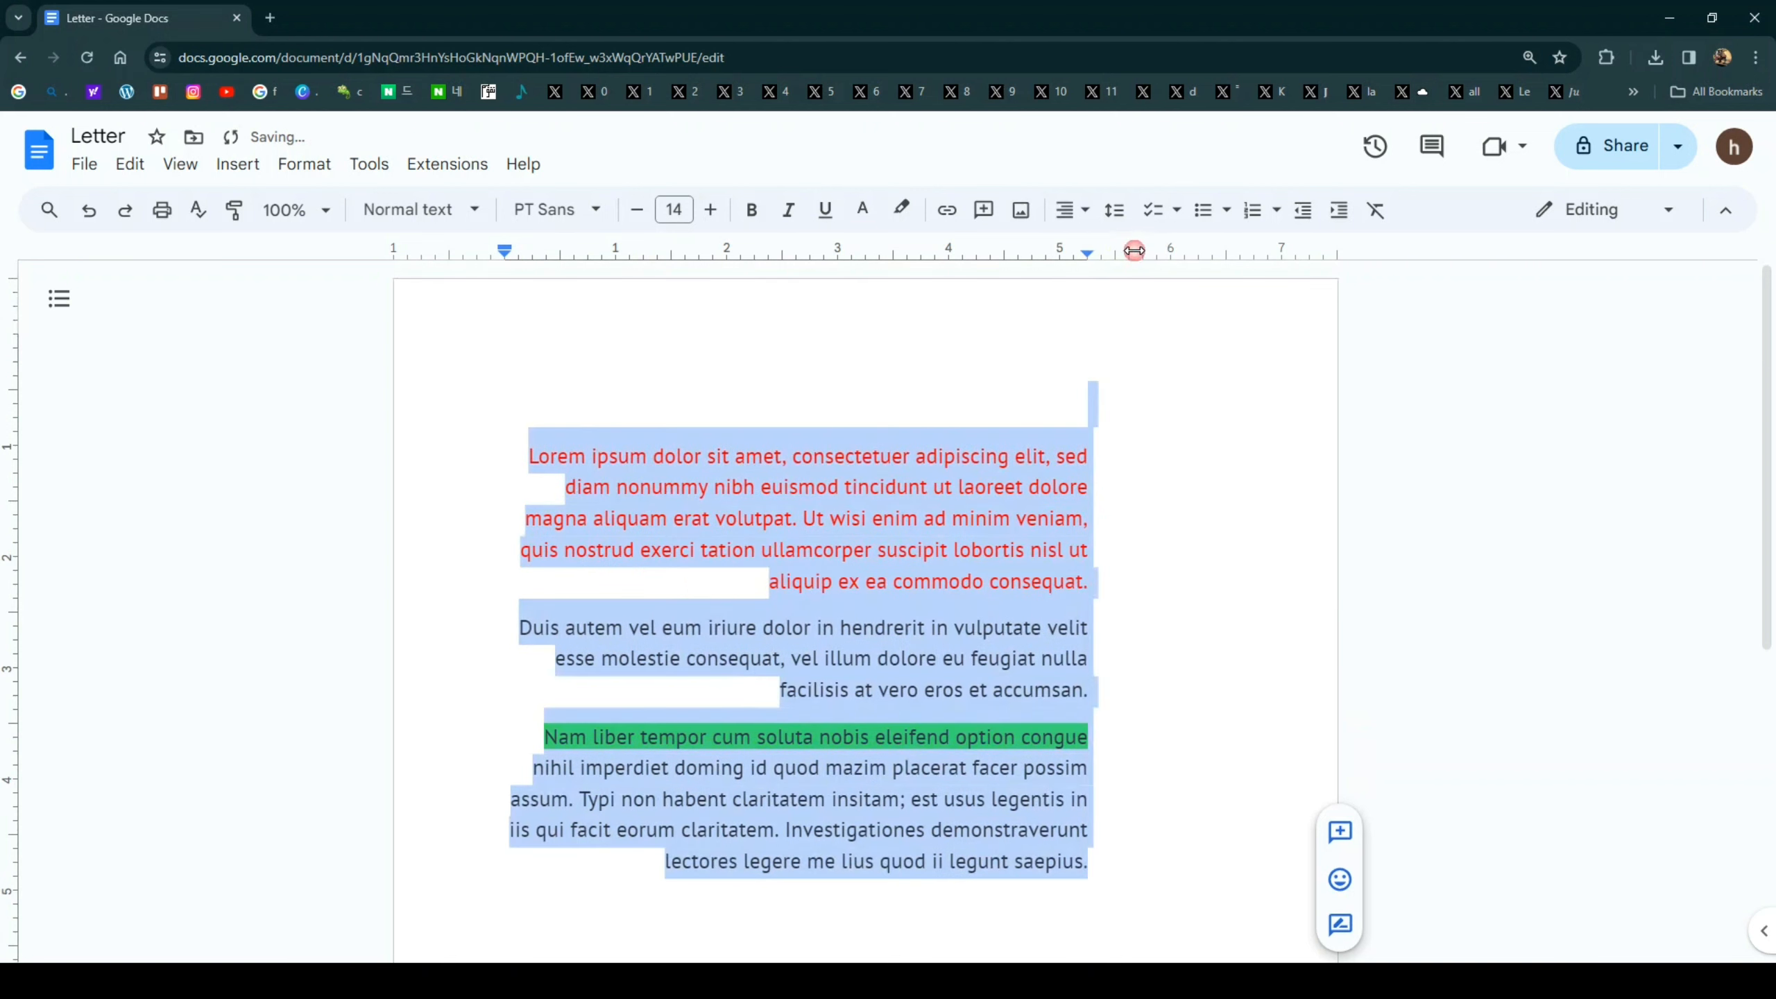
pyautogui.click(1072, 223)
pyautogui.click(1095, 252)
pyautogui.click(1008, 435)
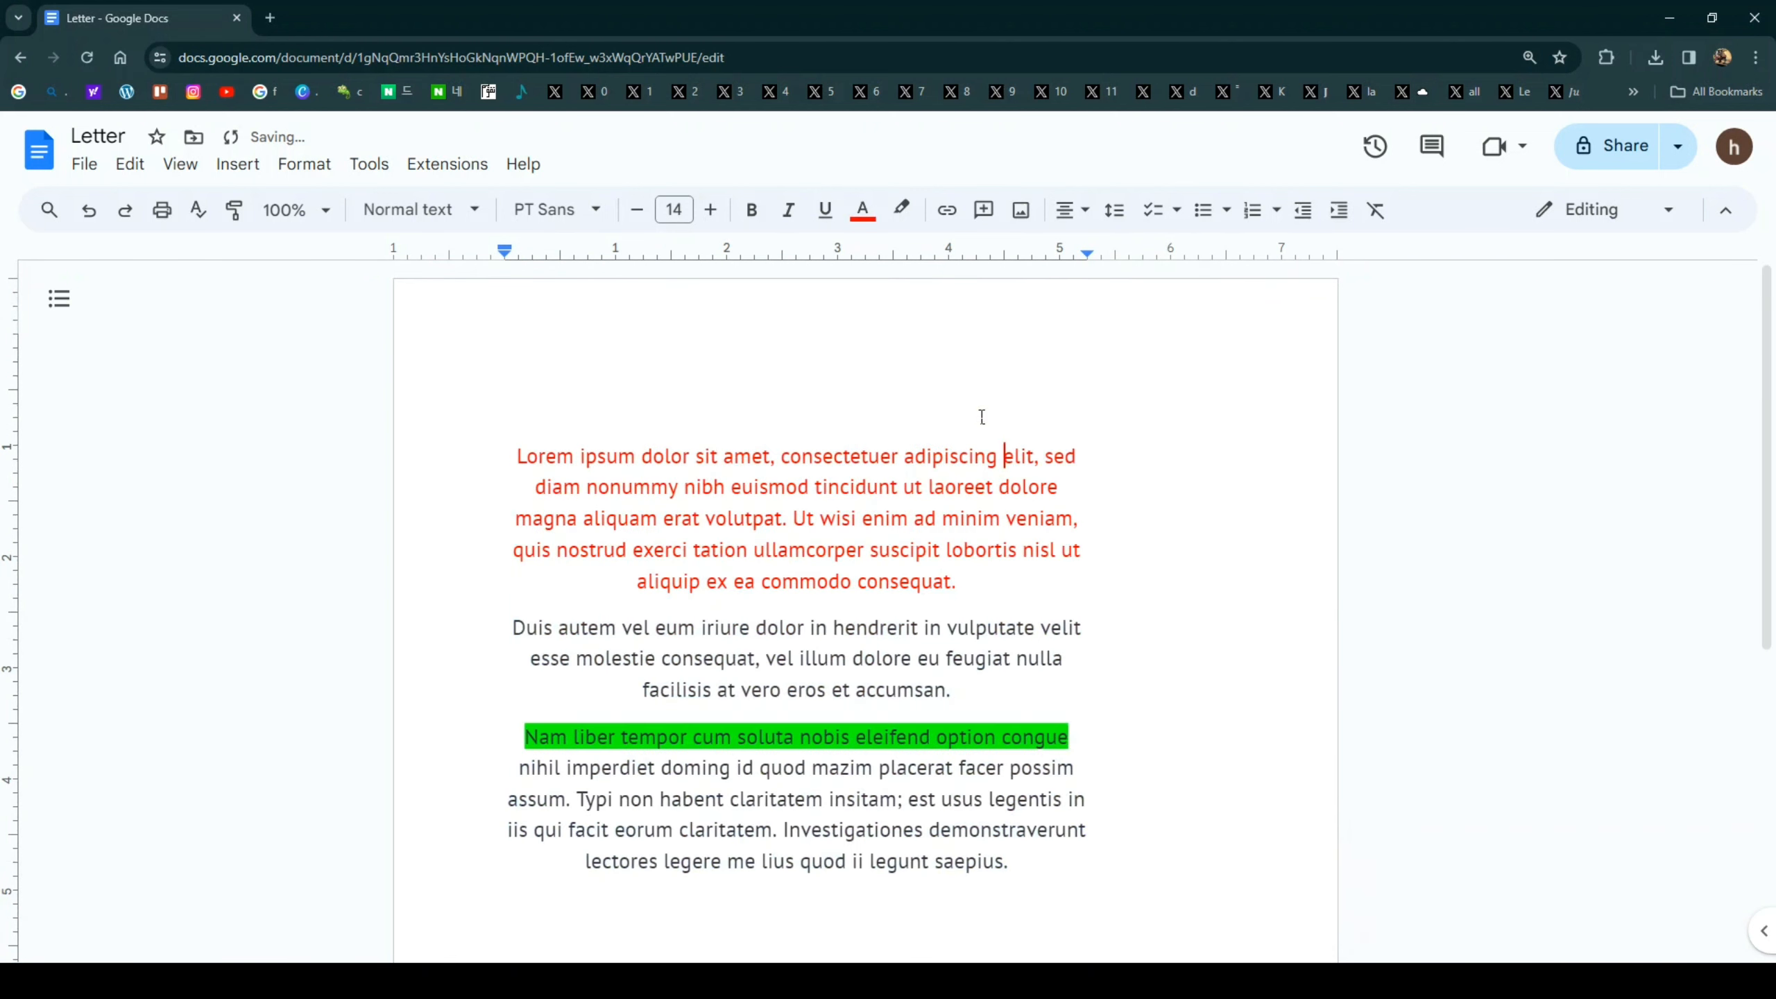
# - Widen the first paragraph by setting its right indent to about 5.9 inches, and offset its first-line indent slightly outside the left indent
pyautogui.scroll(-2, 972, 424)
pyautogui.scroll(2, 972, 428)
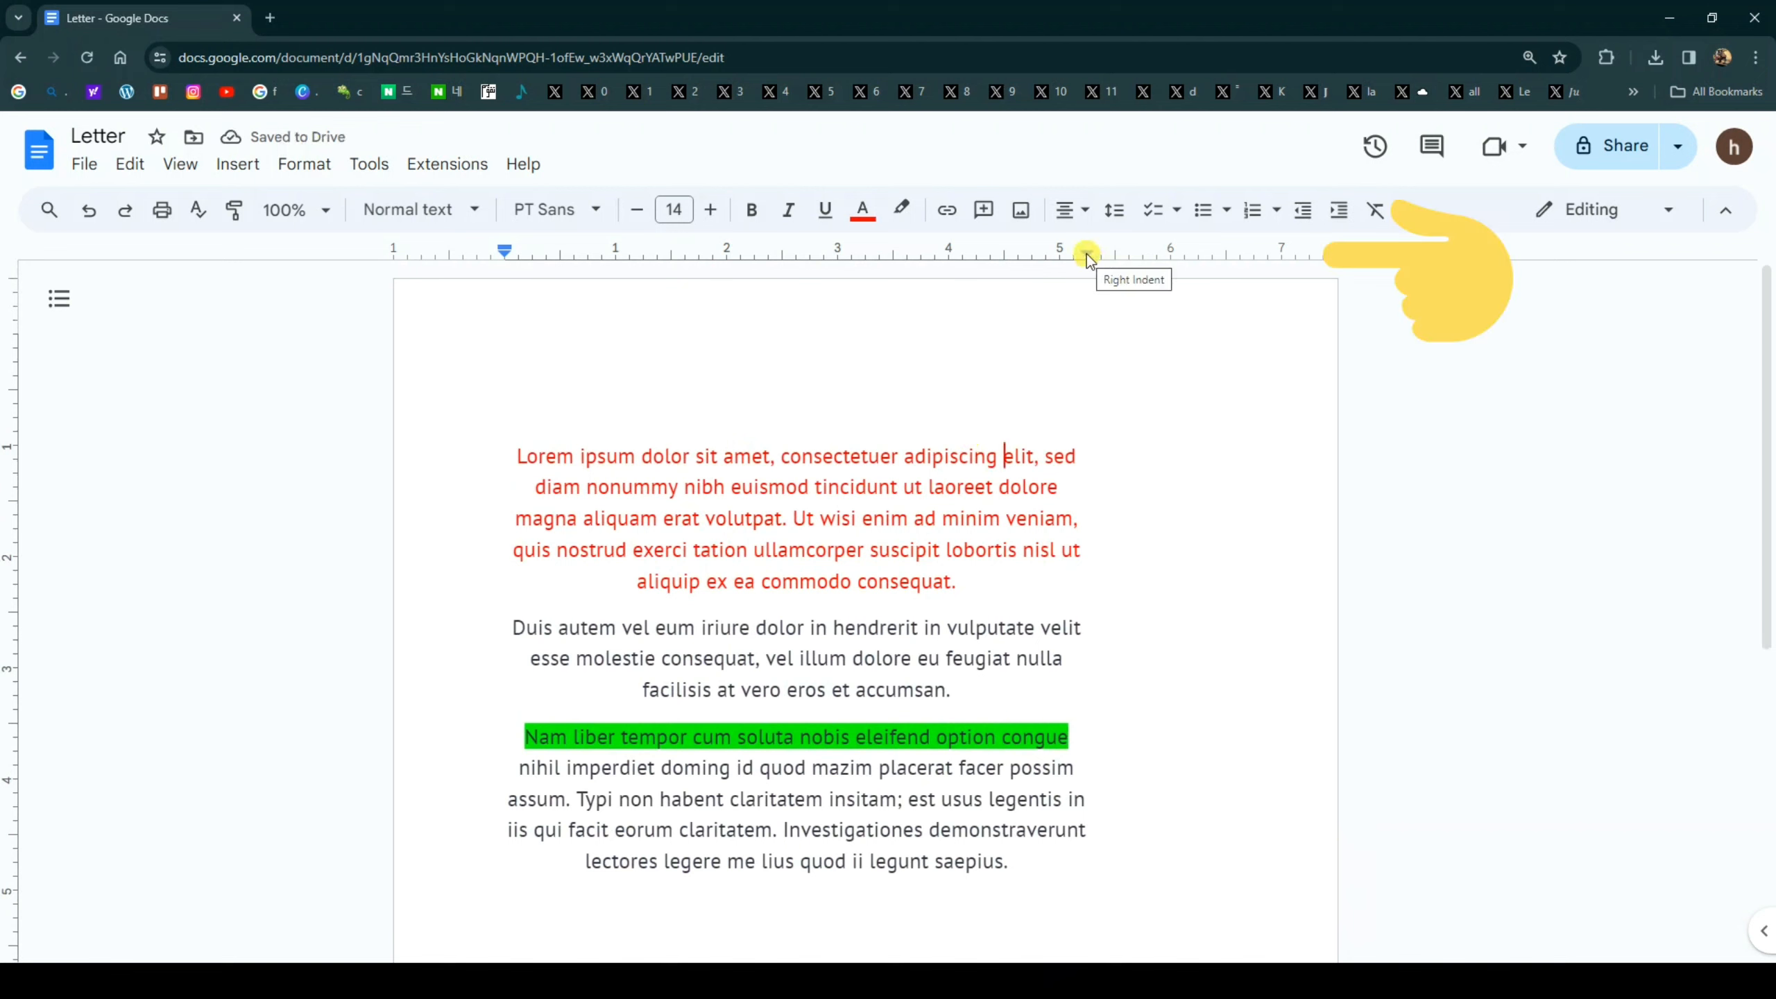
pyautogui.moveTo(1086, 258); pyautogui.dragTo(1170, 253)
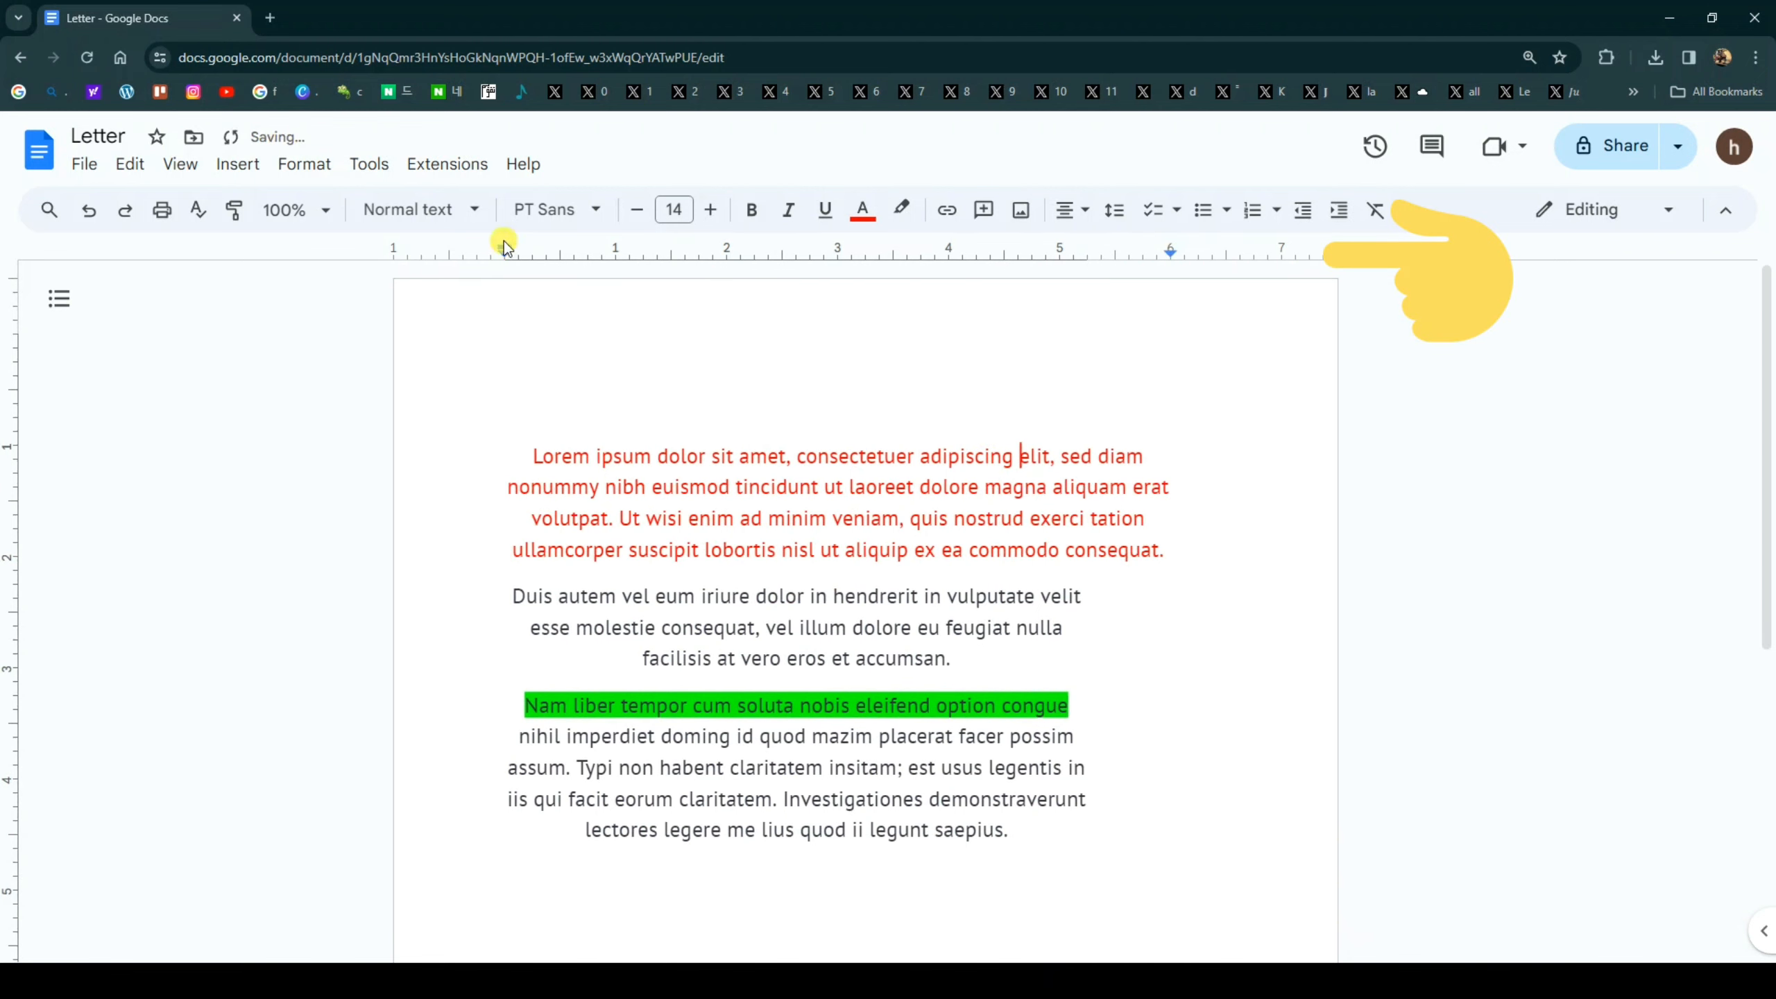
pyautogui.moveTo(505, 249); pyautogui.dragTo(489, 247)
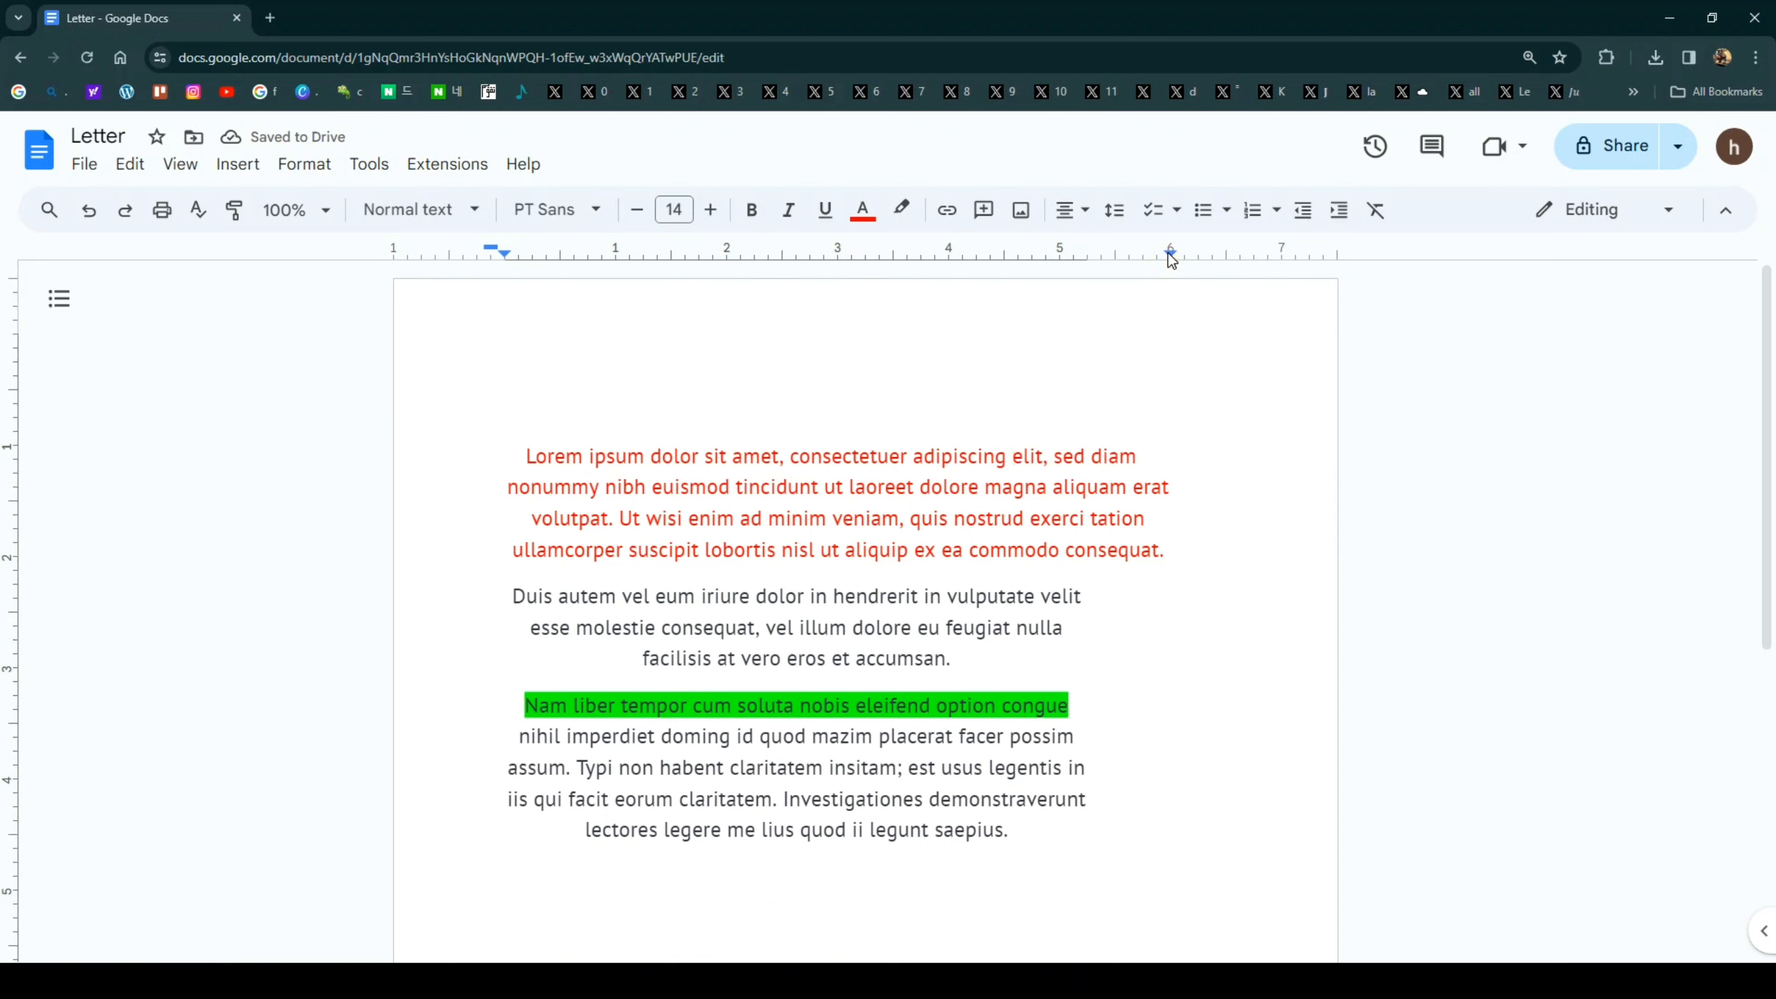
pyautogui.moveTo(1170, 252); pyautogui.dragTo(1157, 252)
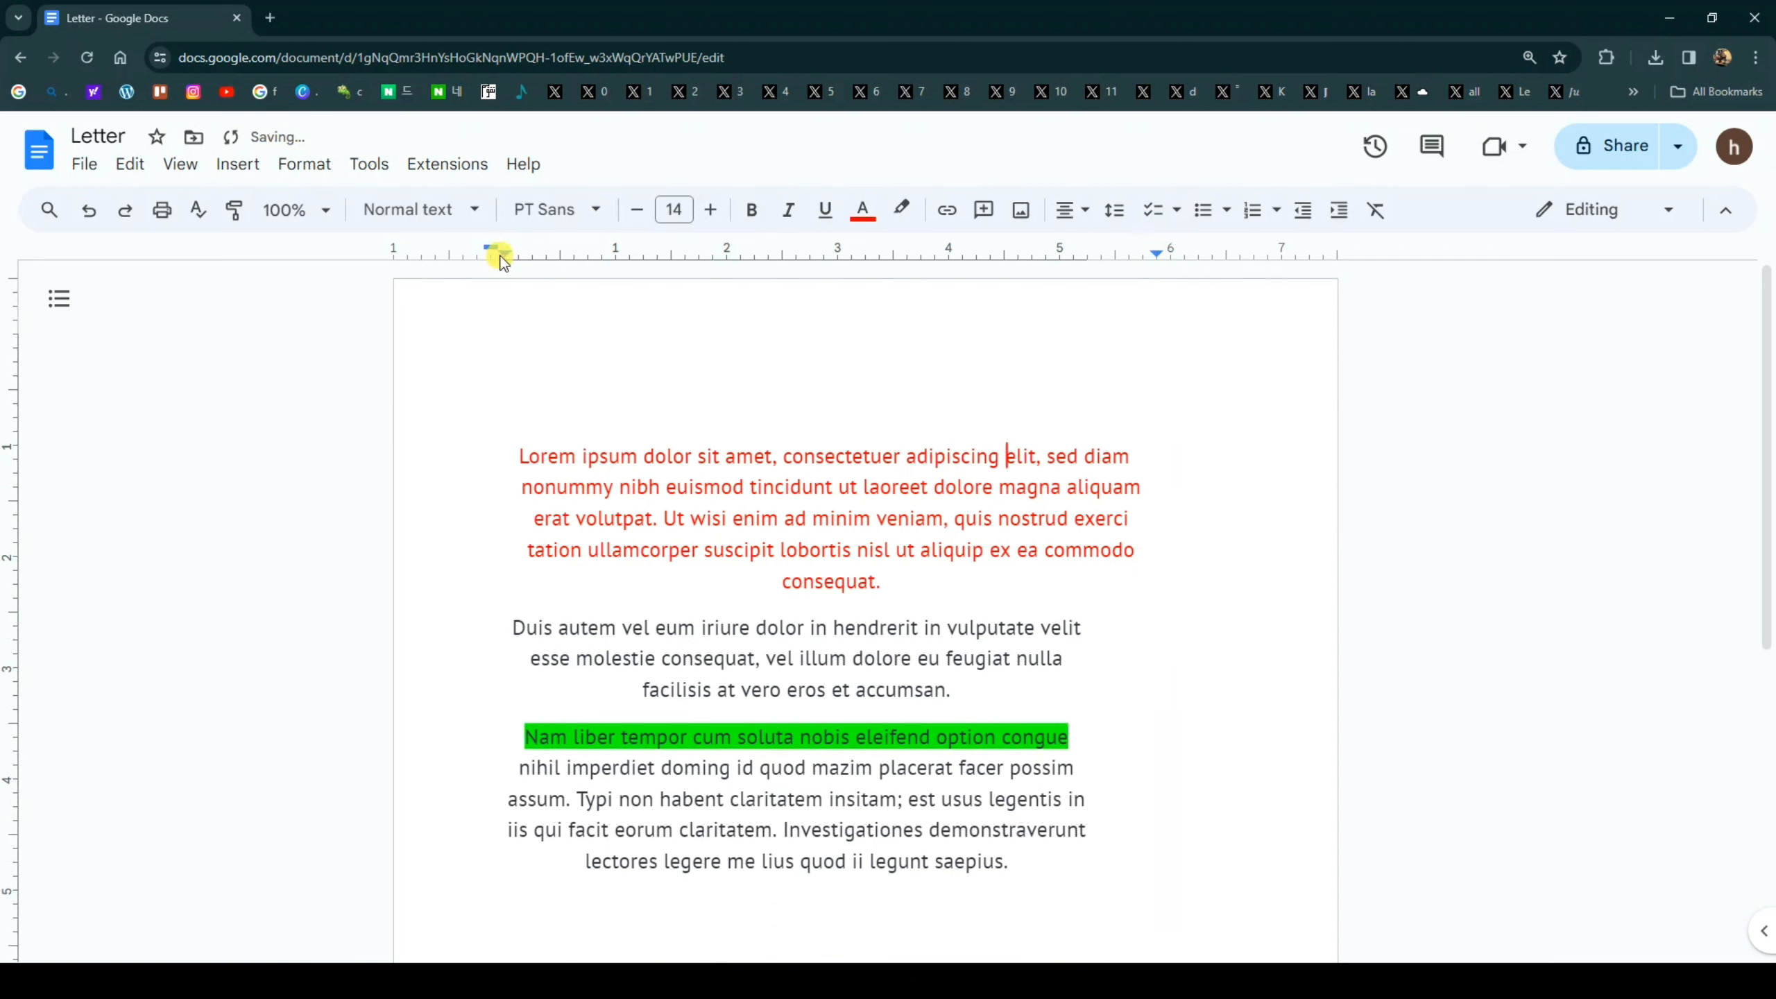
pyautogui.moveTo(501, 259); pyautogui.dragTo(512, 255)
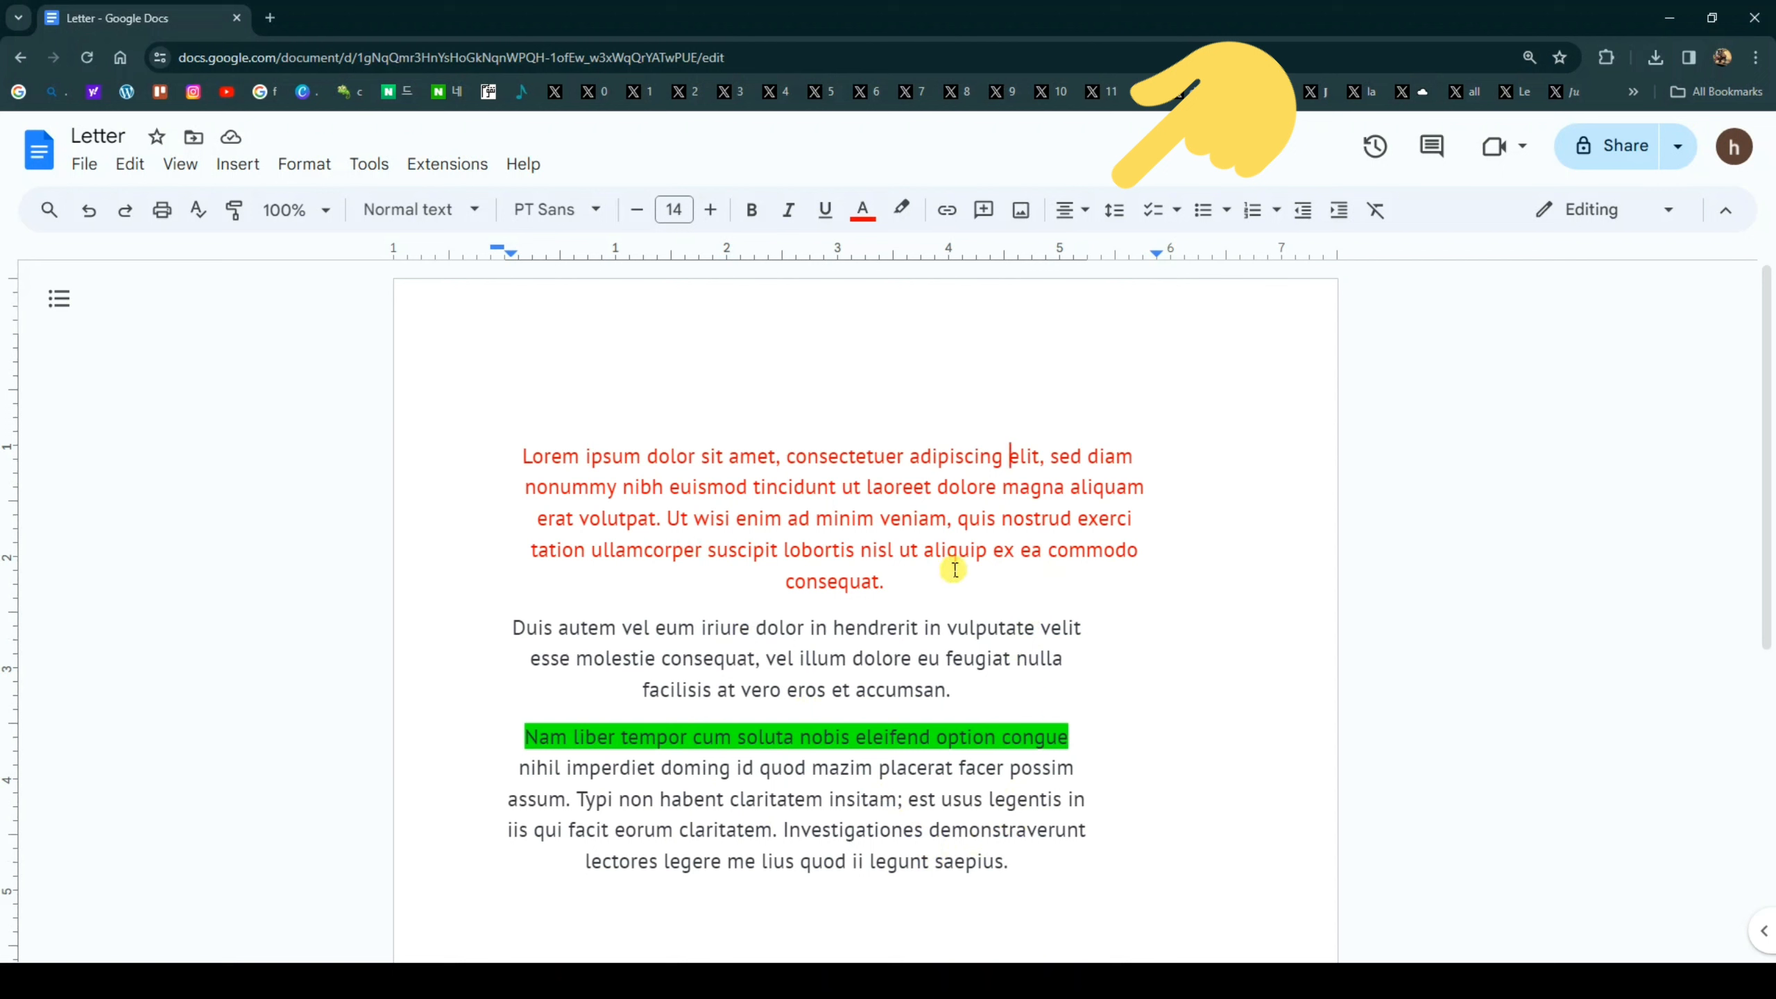
# - Set the line spacing of the first paragraph to single, and raise it to 1.15
pyautogui.moveTo(885, 582); pyautogui.dragTo(518, 454)
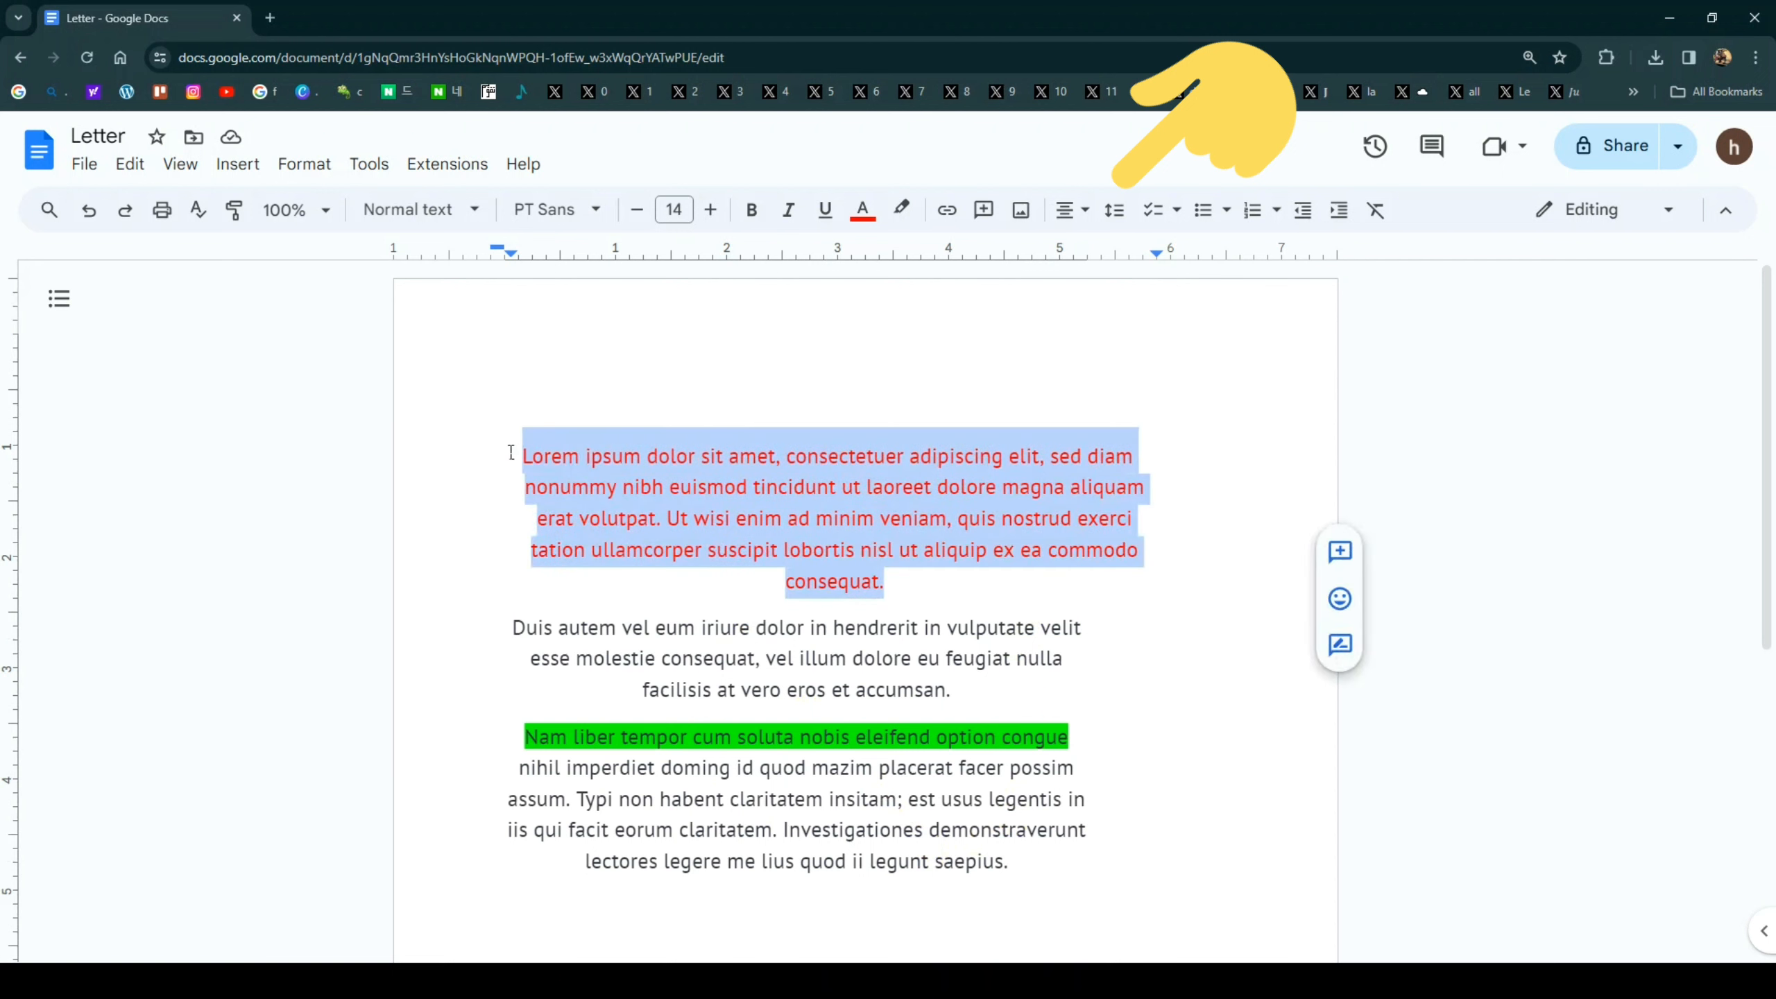
pyautogui.click(1114, 214)
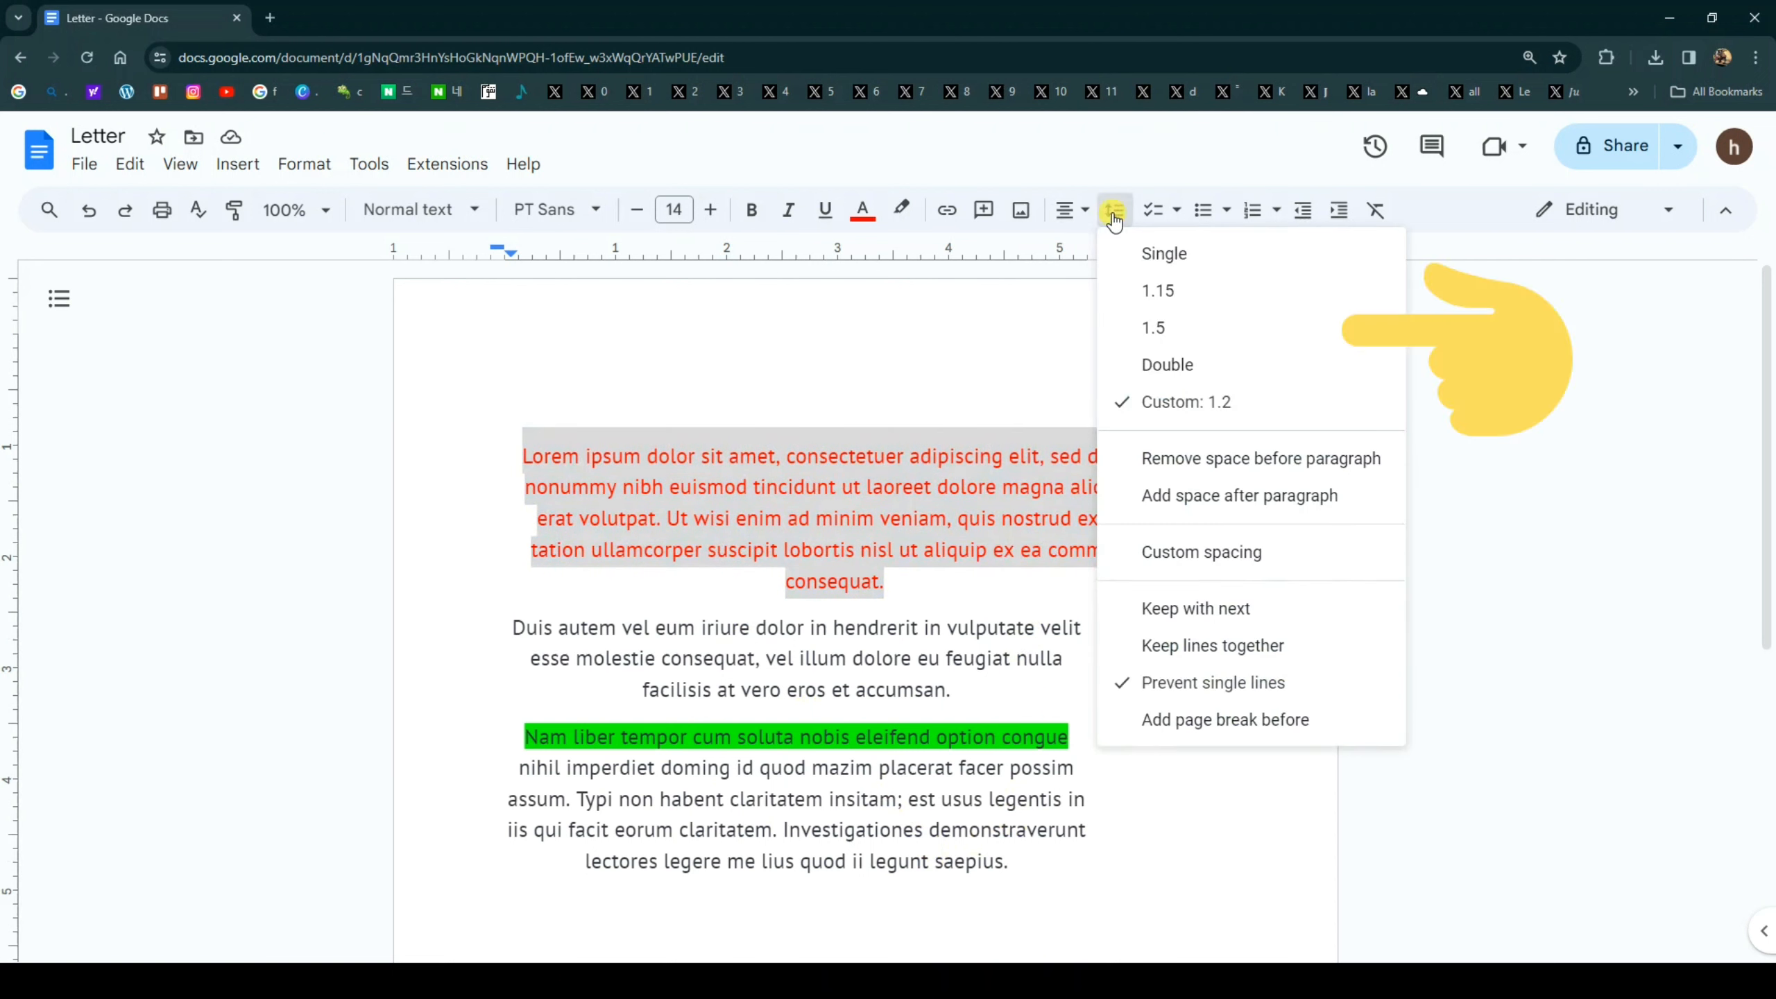
pyautogui.click(1180, 260)
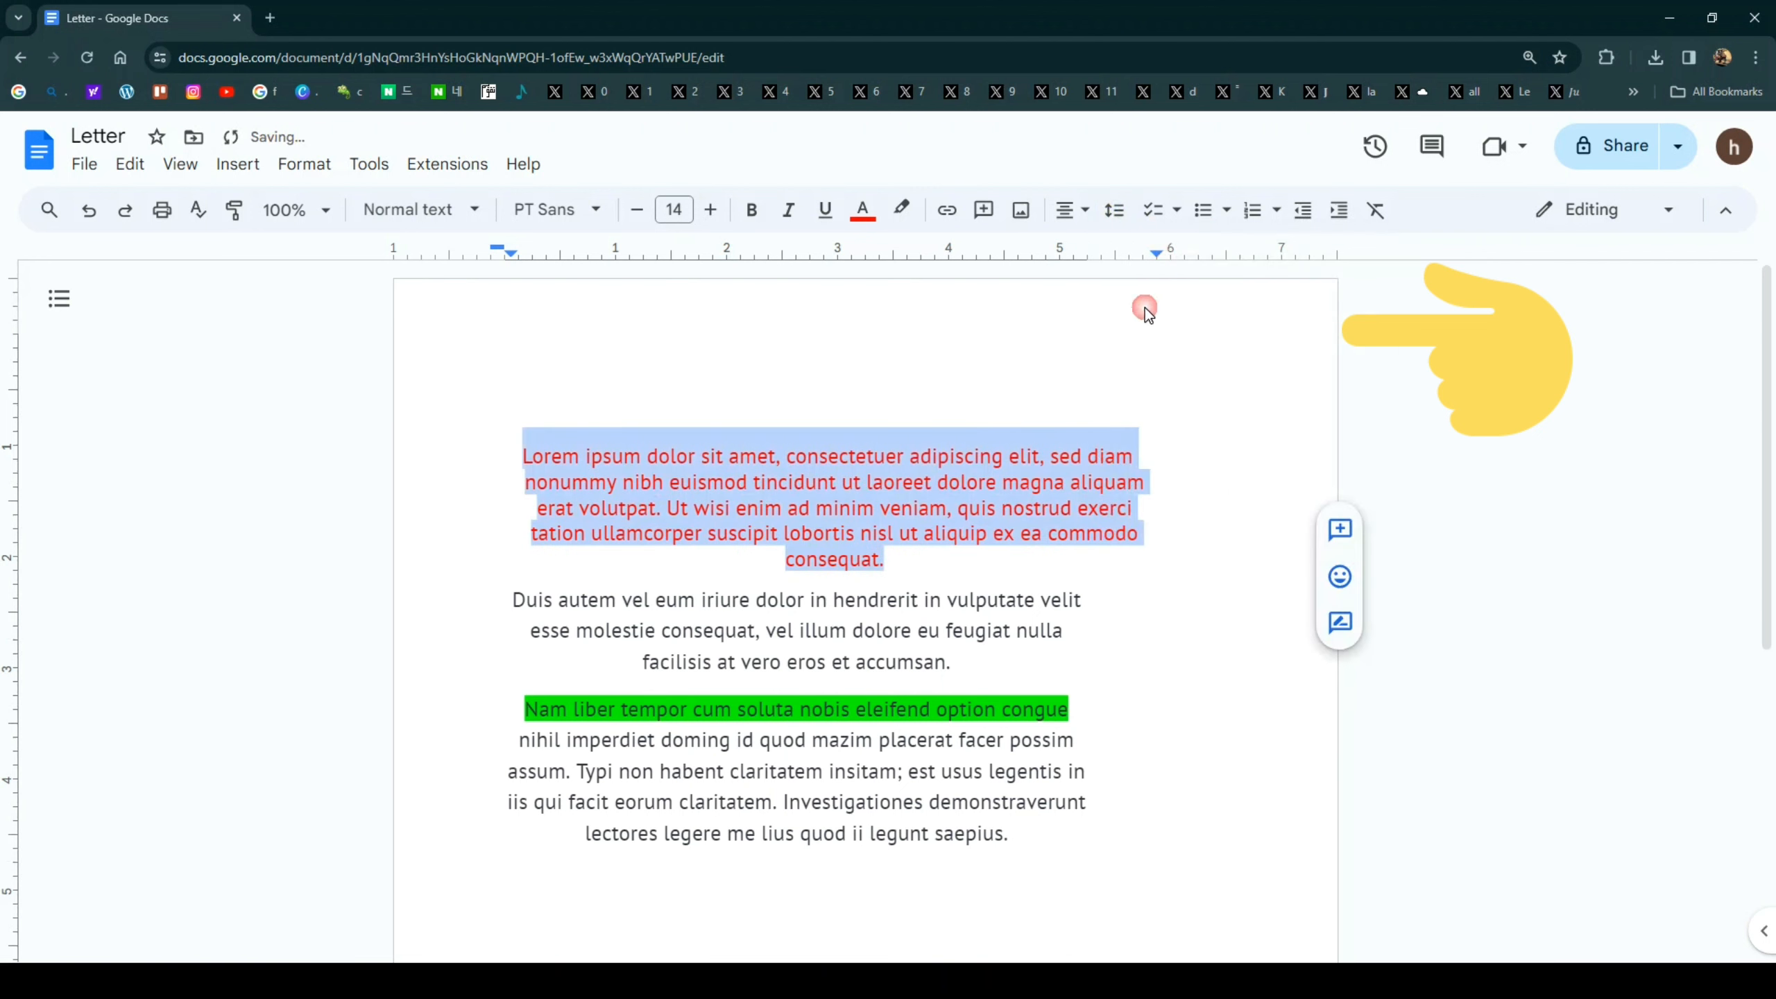
pyautogui.click(1086, 213)
pyautogui.click(1111, 214)
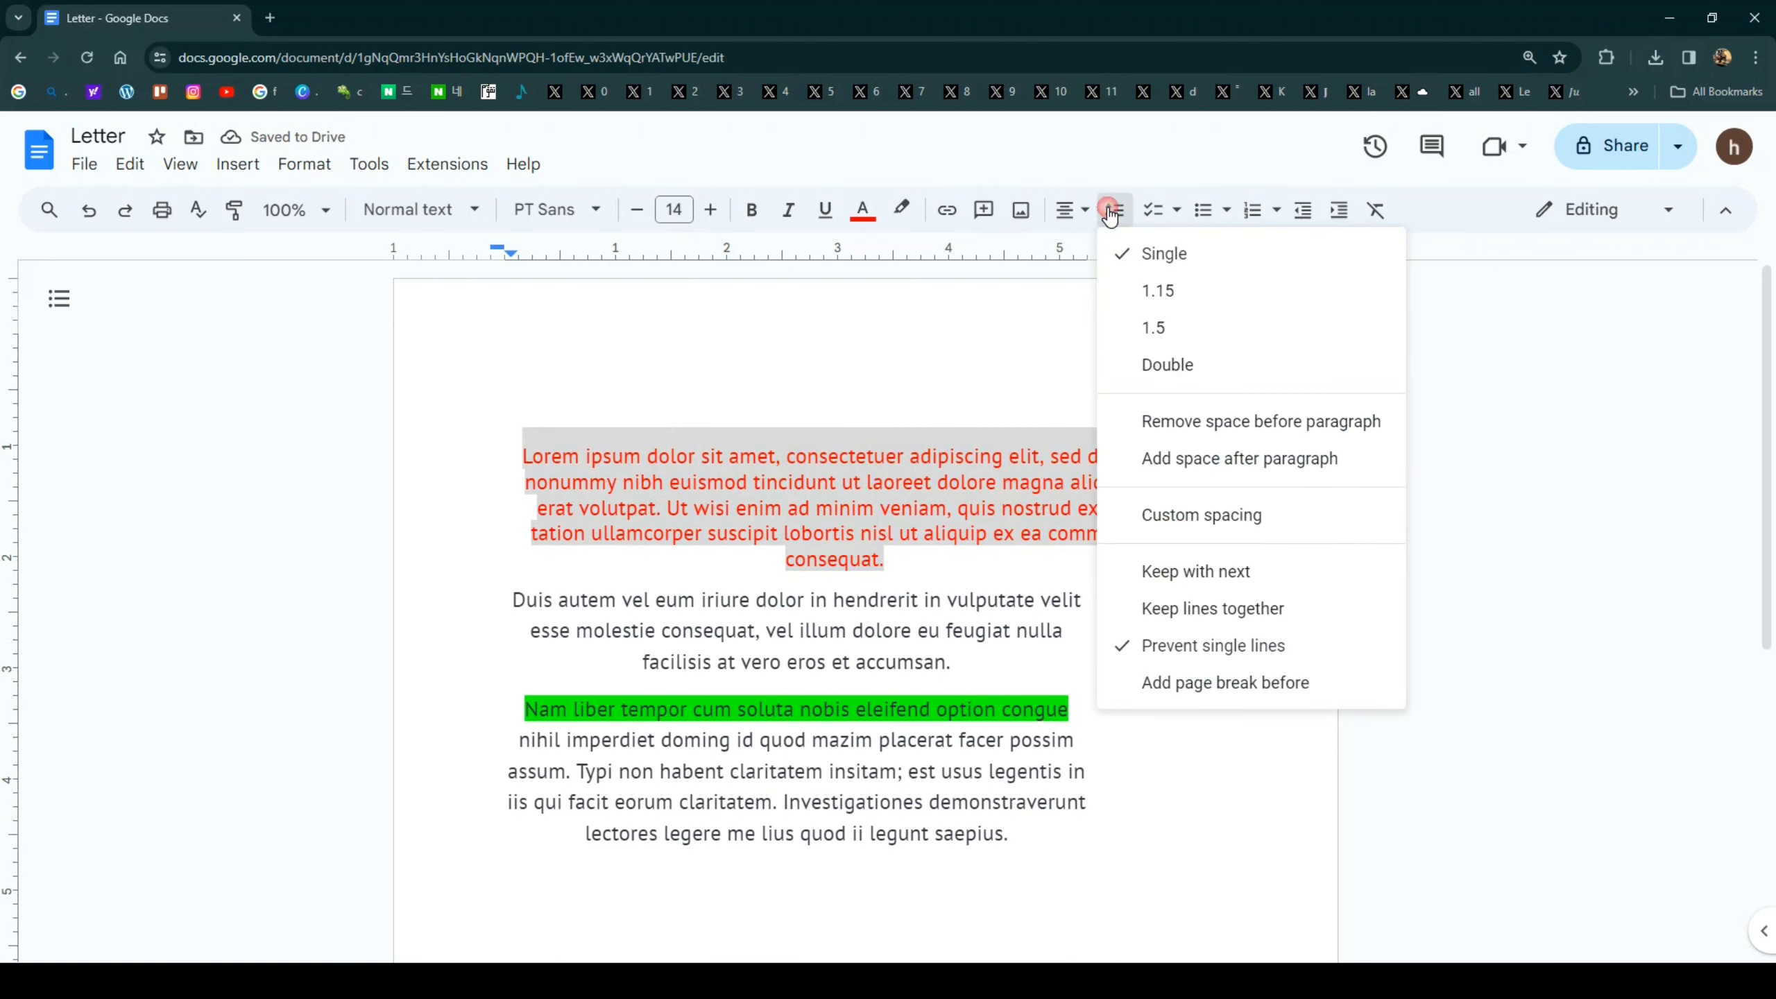
pyautogui.click(1161, 299)
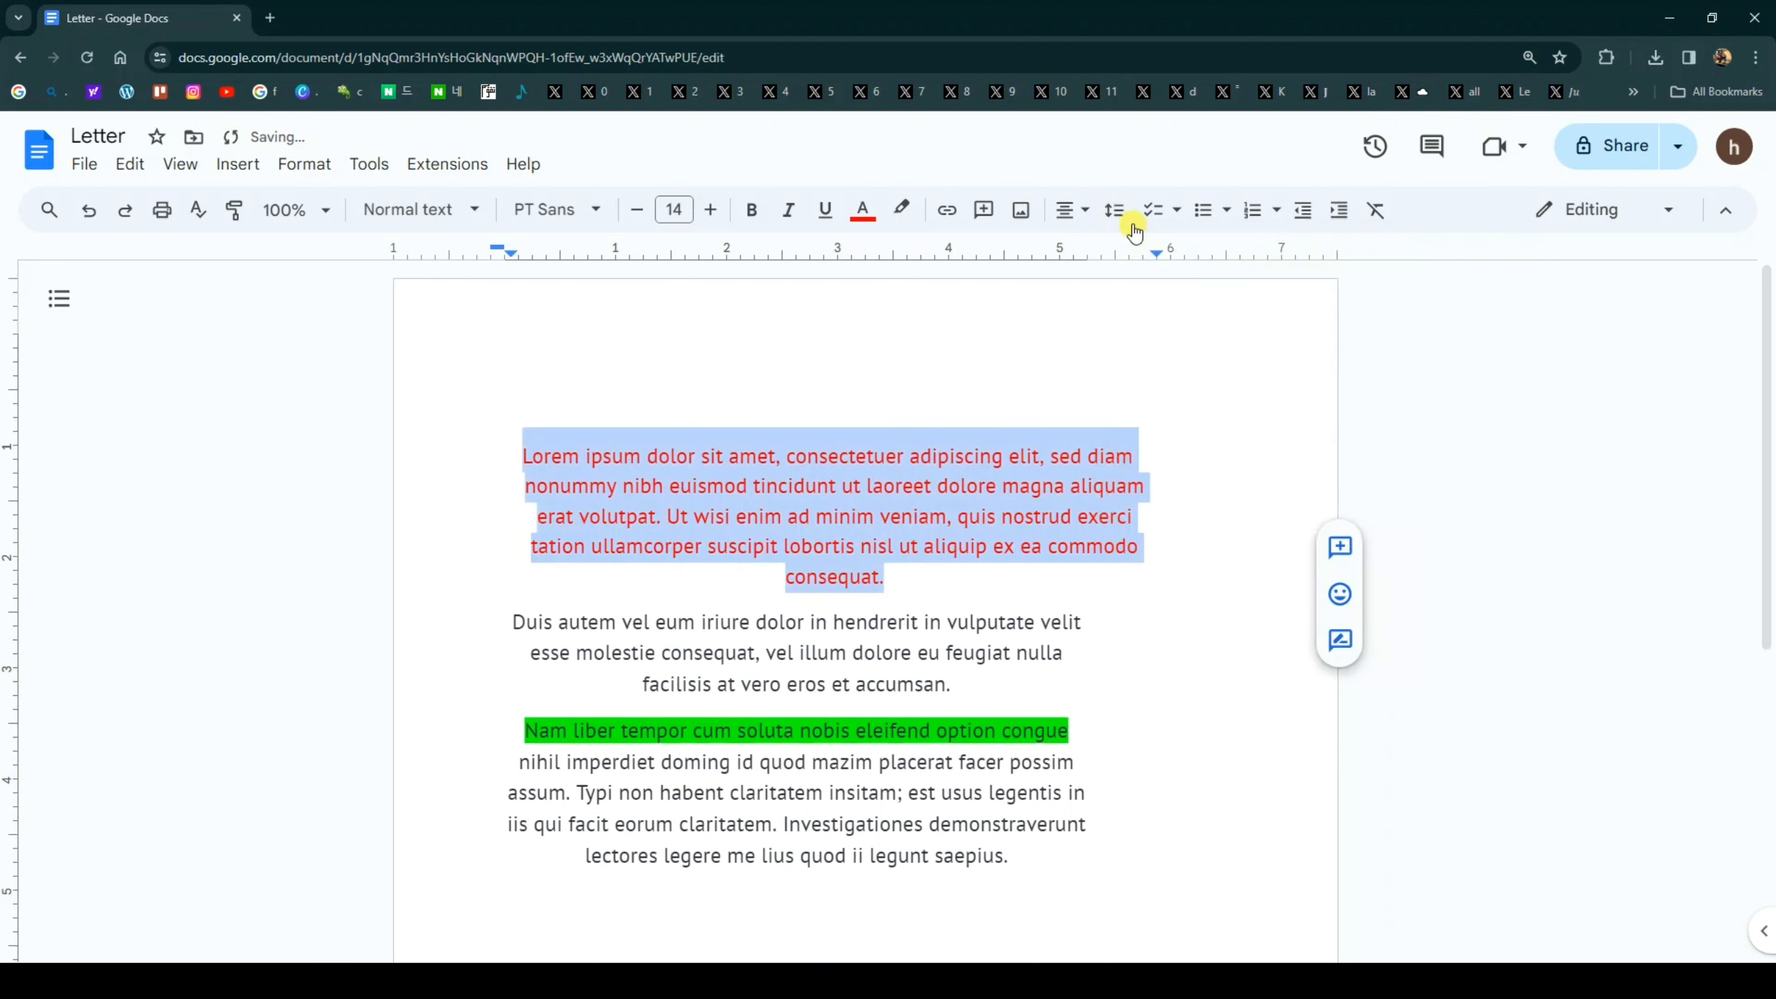
# - Increase the first paragraph's line spacing to 1.5, raise it to double, and clear the selection
pyautogui.click(1116, 212)
pyautogui.click(1154, 328)
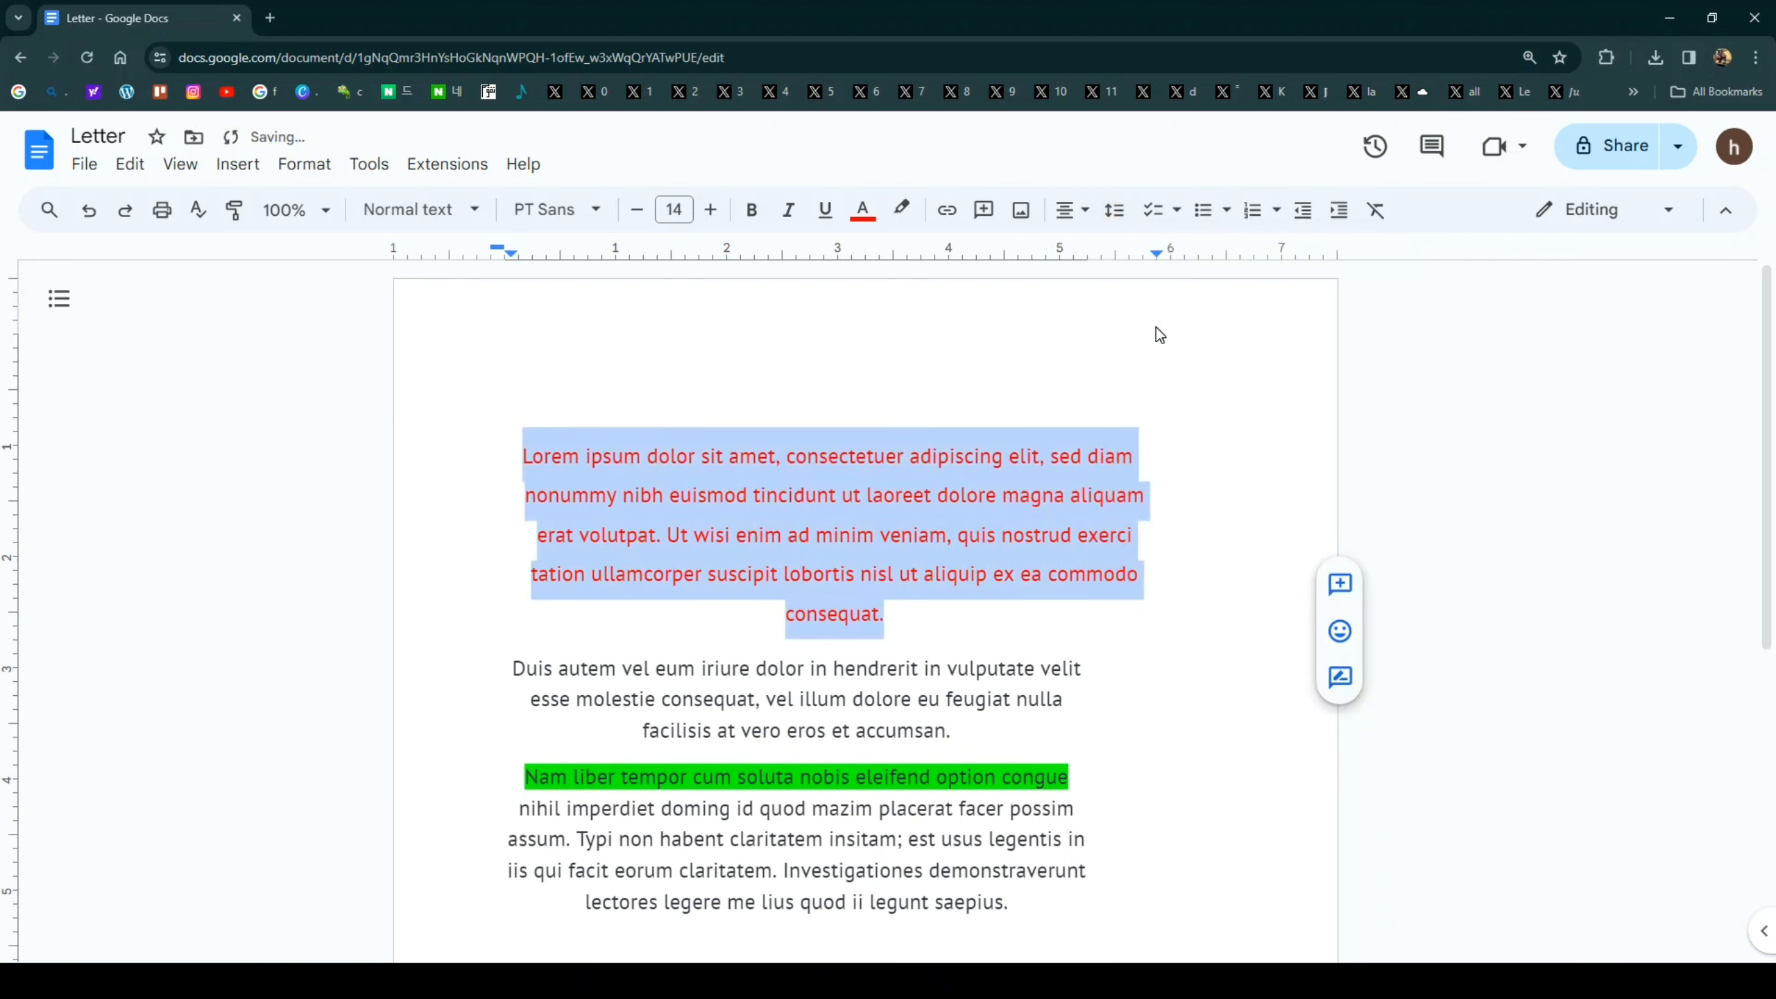
pyautogui.click(1117, 217)
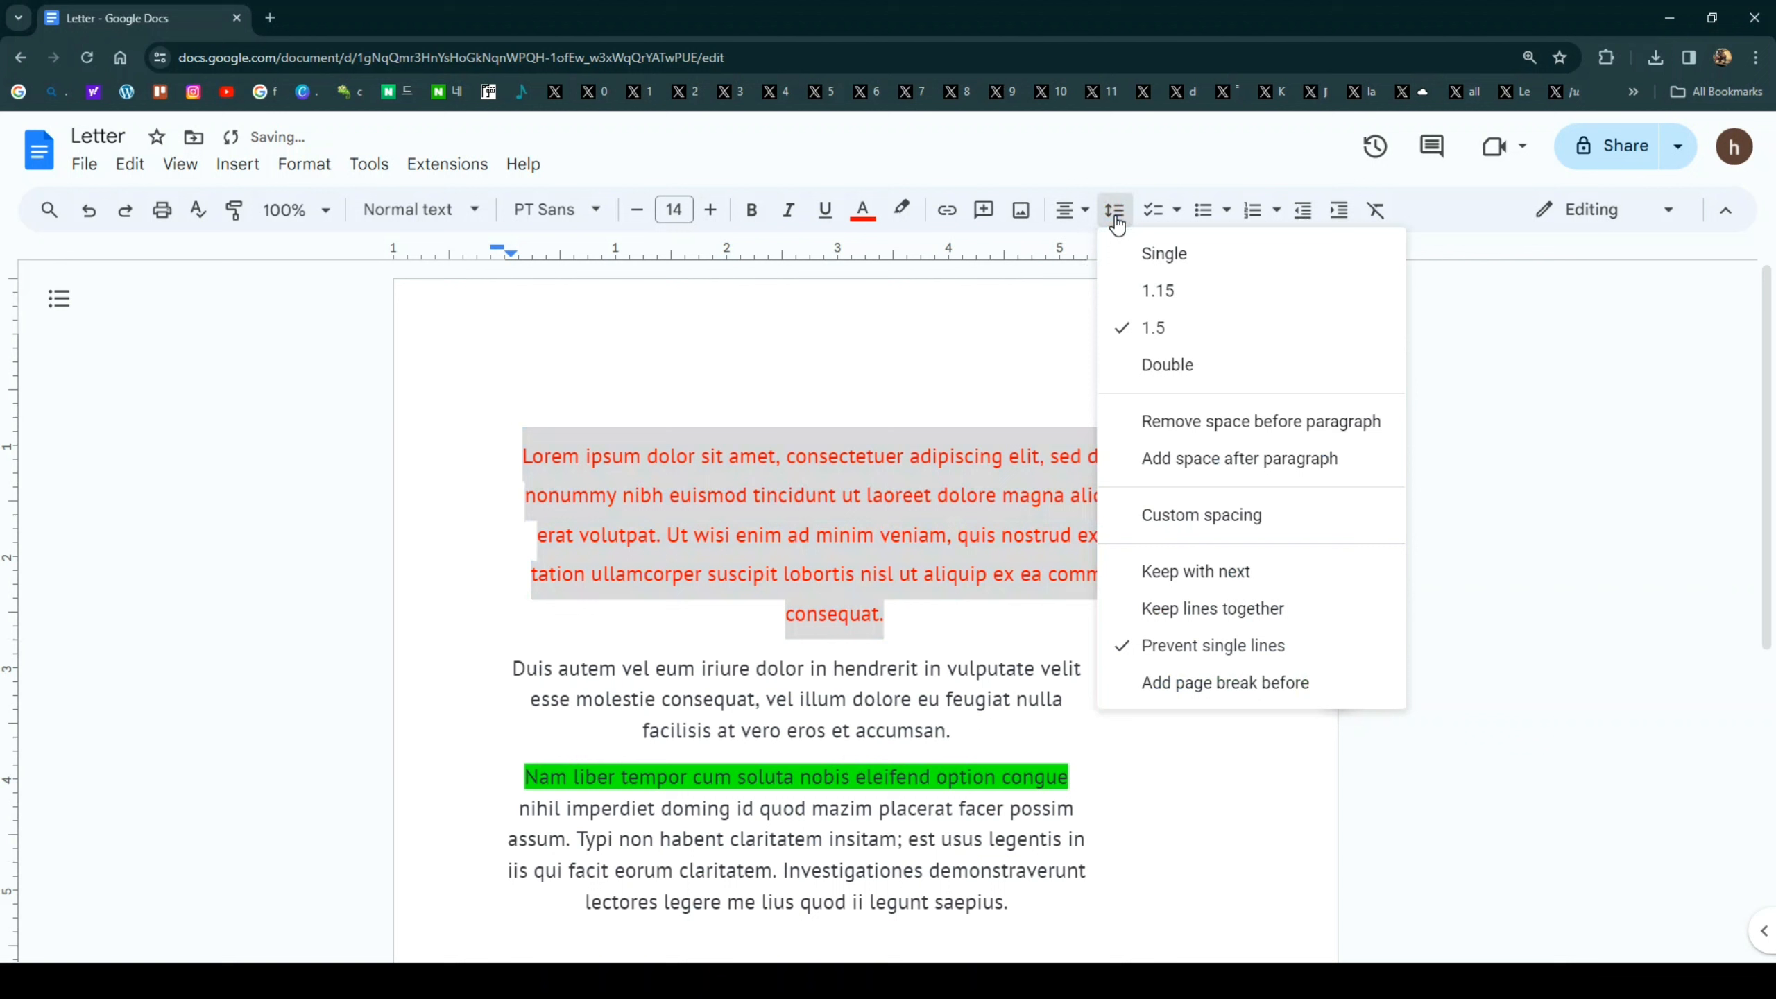
pyautogui.click(1170, 370)
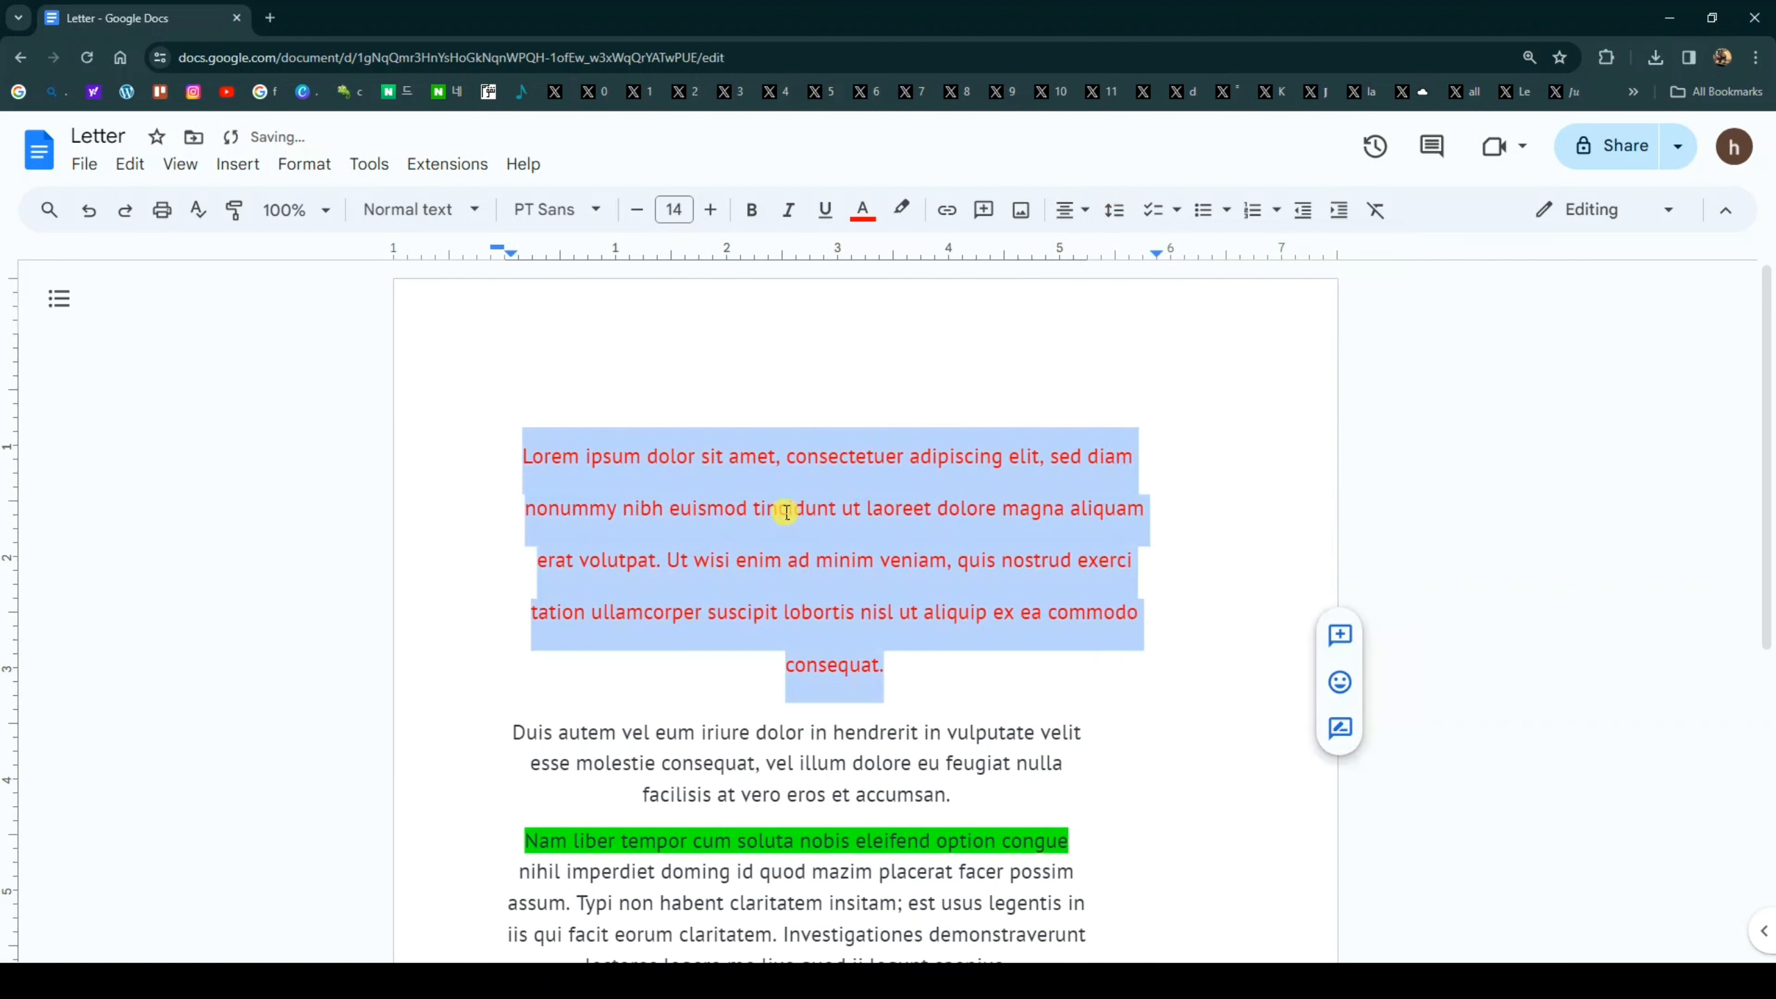
pyautogui.click(1108, 451)
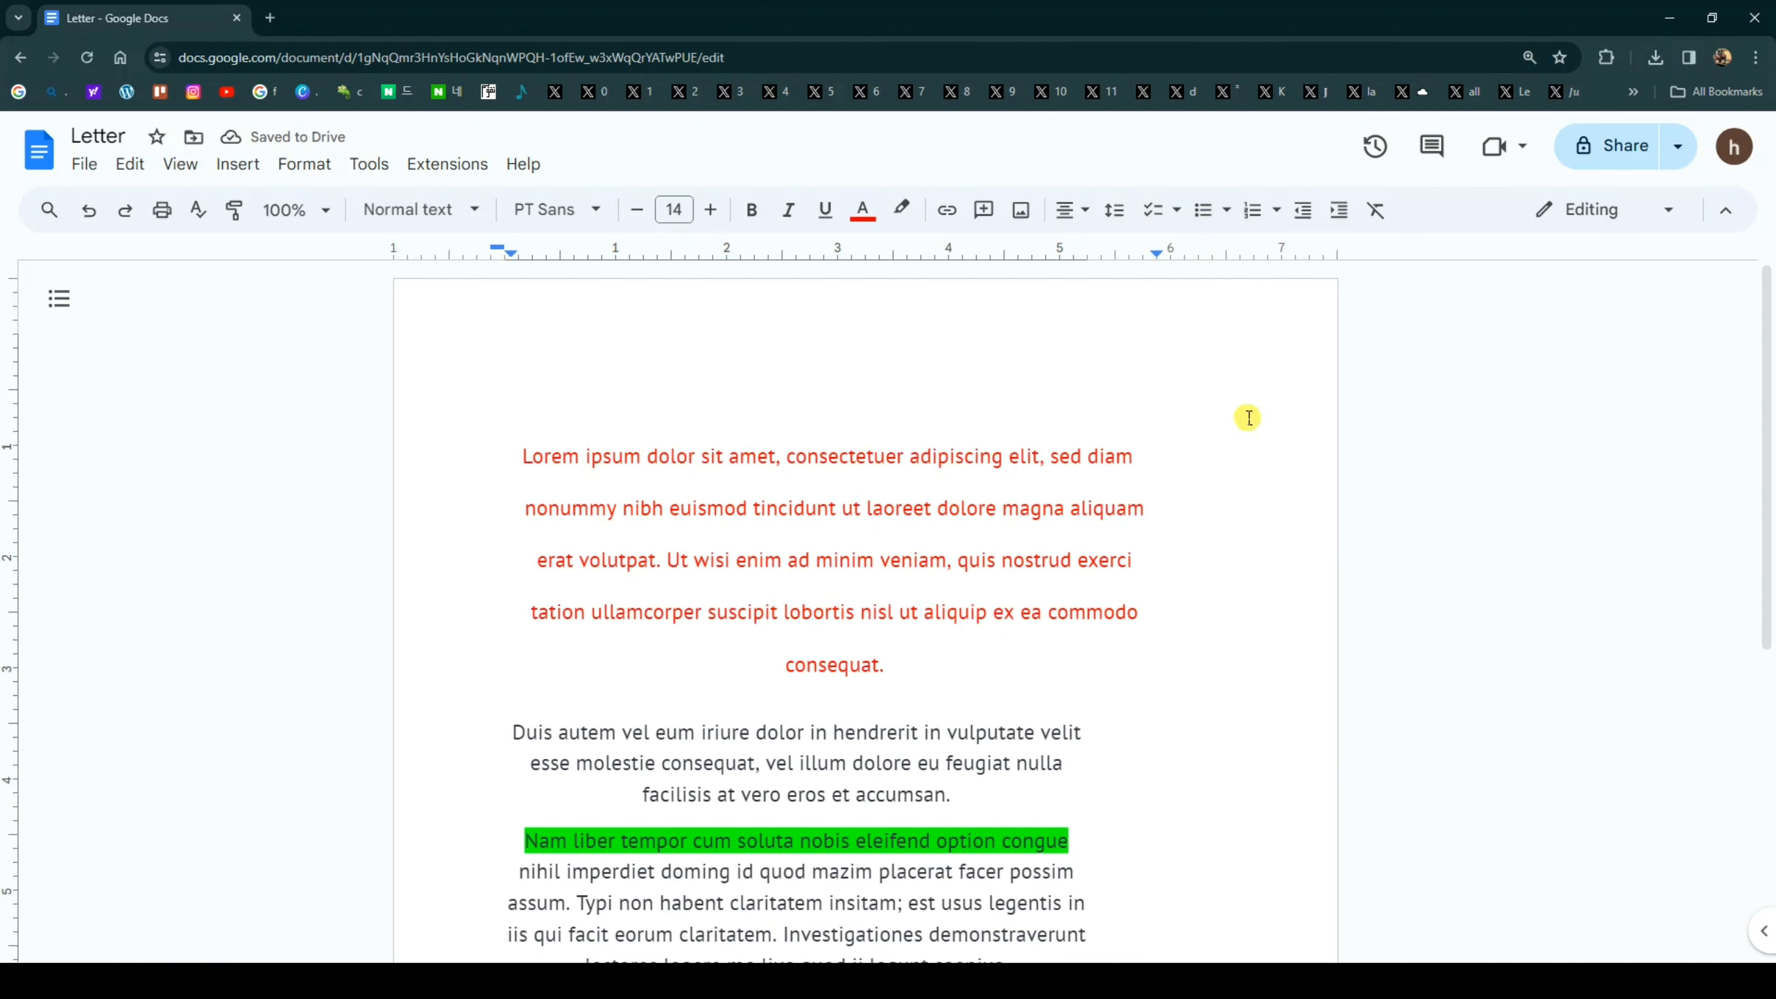
pyautogui.scroll(-3, 1015, 648)
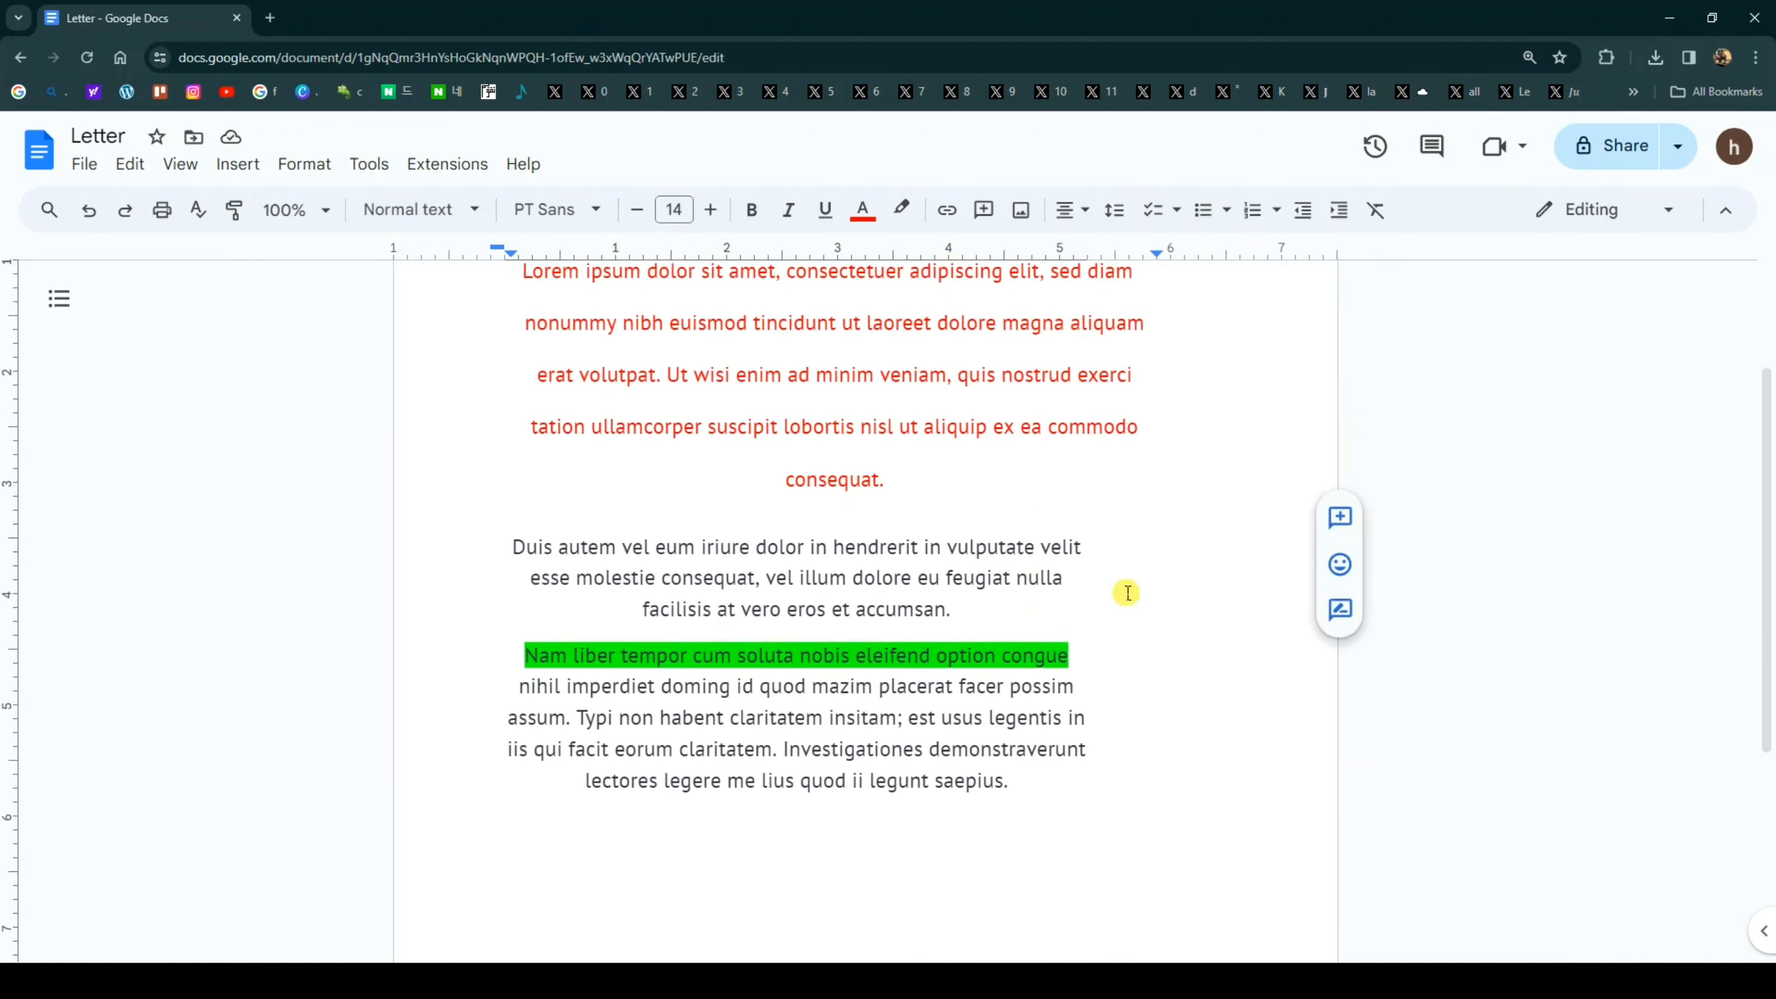
pyautogui.scroll(-3, 1054, 573)
pyautogui.scroll(3, 1054, 572)
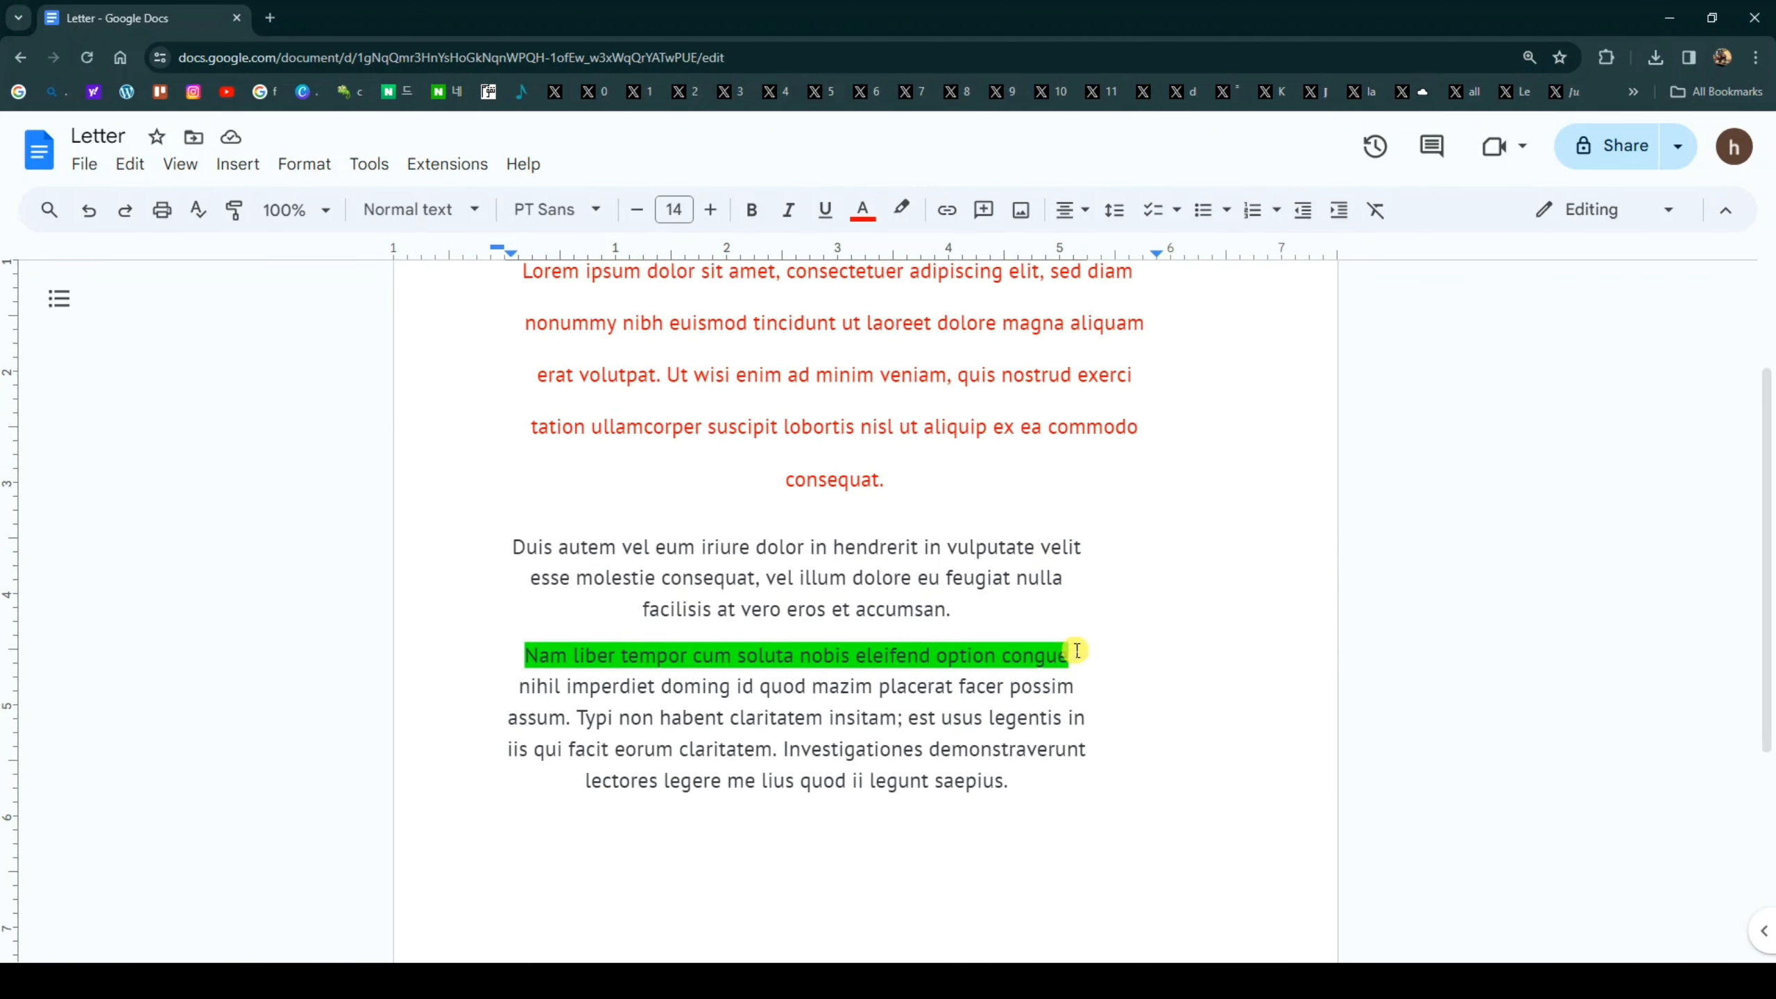
pyautogui.scroll(-3, 1083, 651)
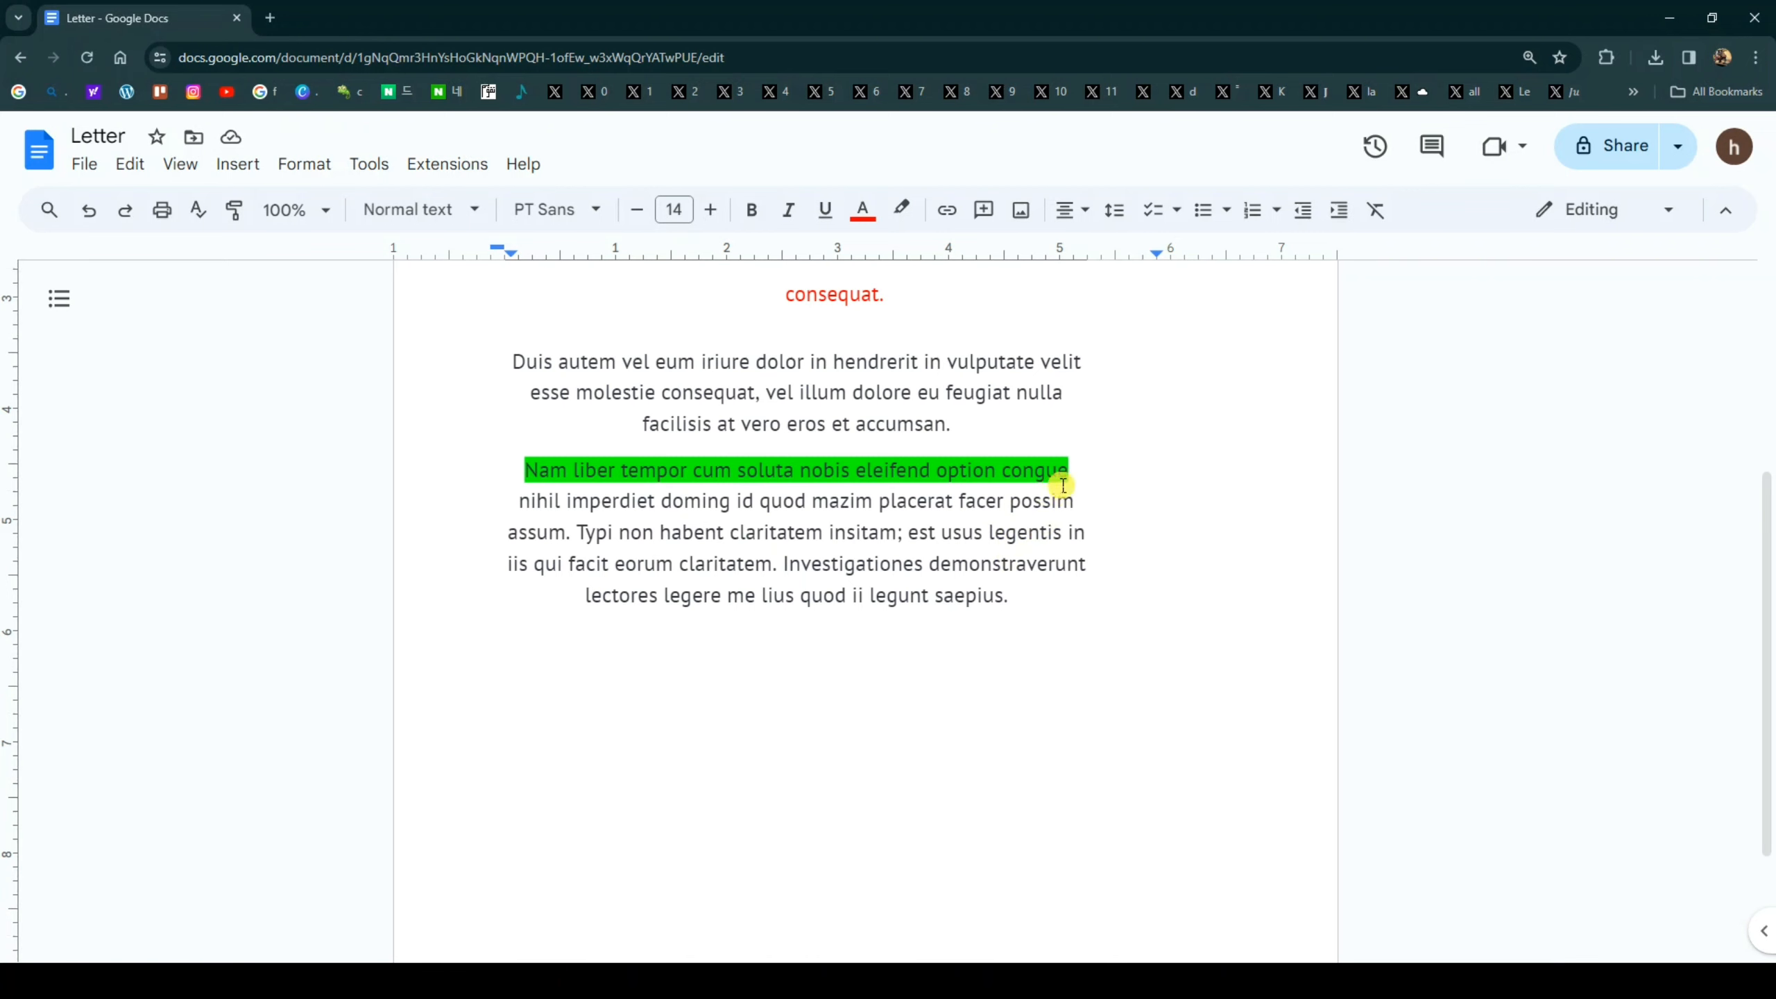
# - Copy the green-highlighted "Nam liber tempor" line and paste it on a new line below the last paragraph
pyautogui.scroll(3, 551, 583)
pyautogui.scroll(-3, 725, 614)
pyautogui.moveTo(512, 472); pyautogui.dragTo(1087, 461)
pyautogui.hotkey('ctrl', 'c')
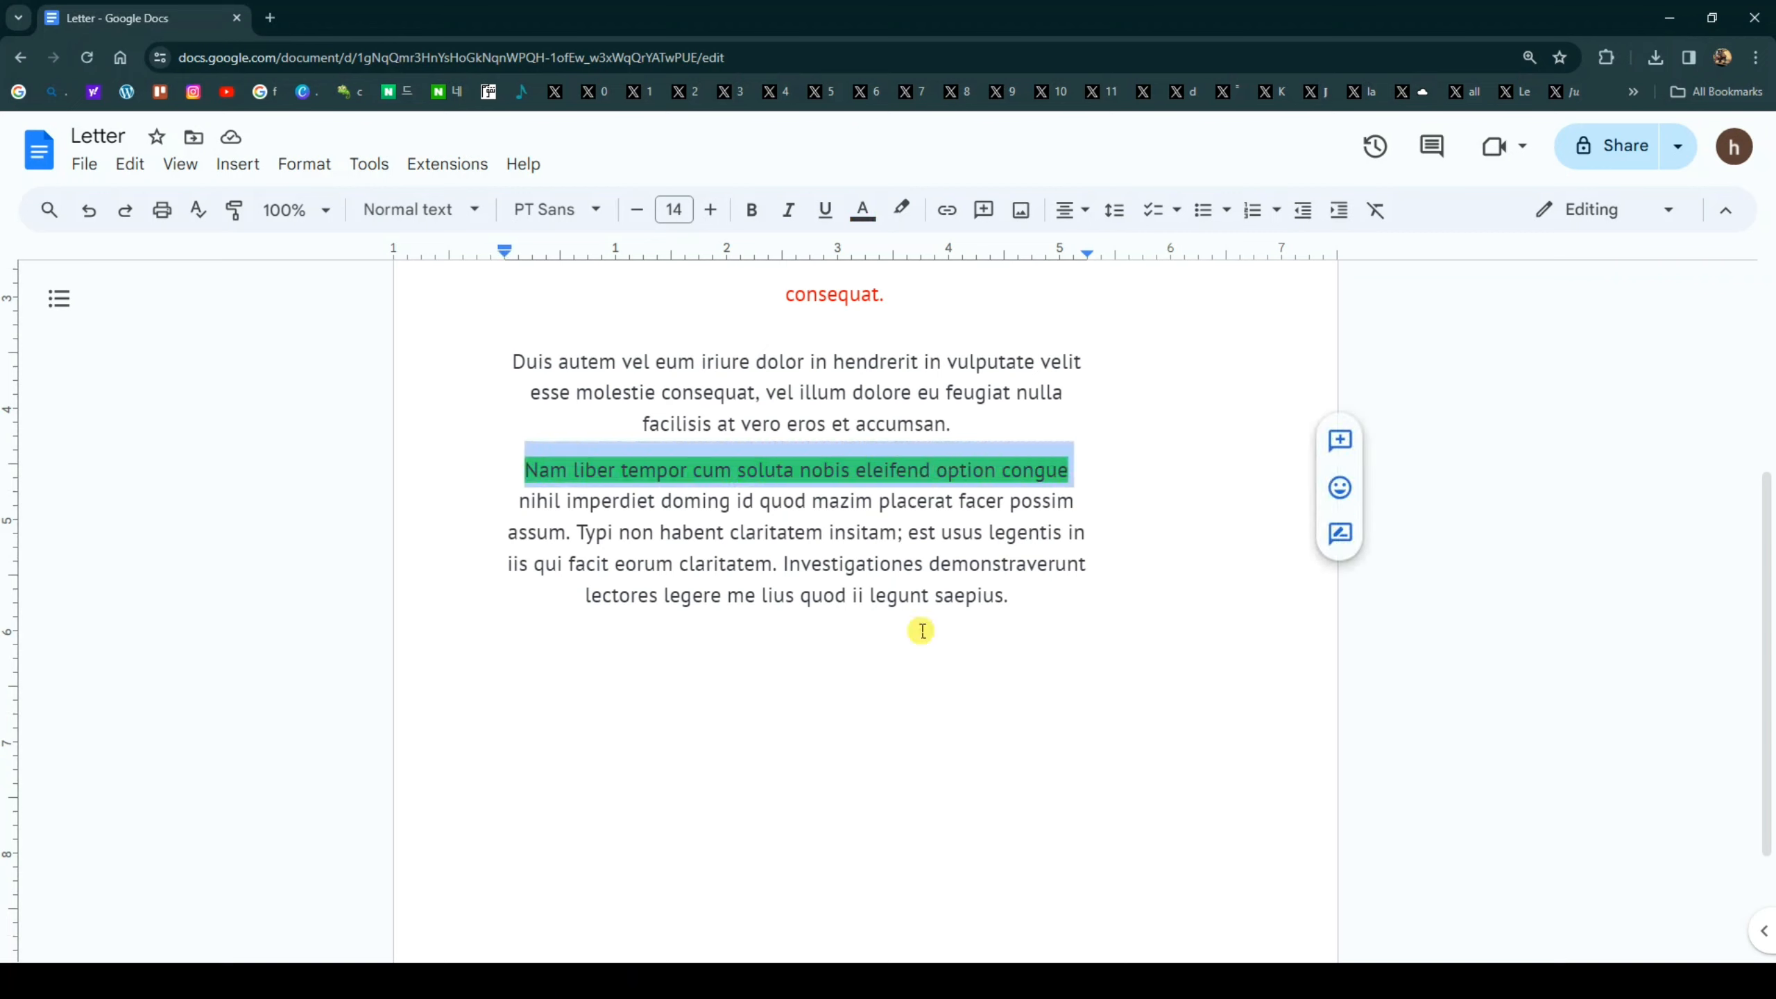
pyautogui.click(988, 674)
pyautogui.press('Return')
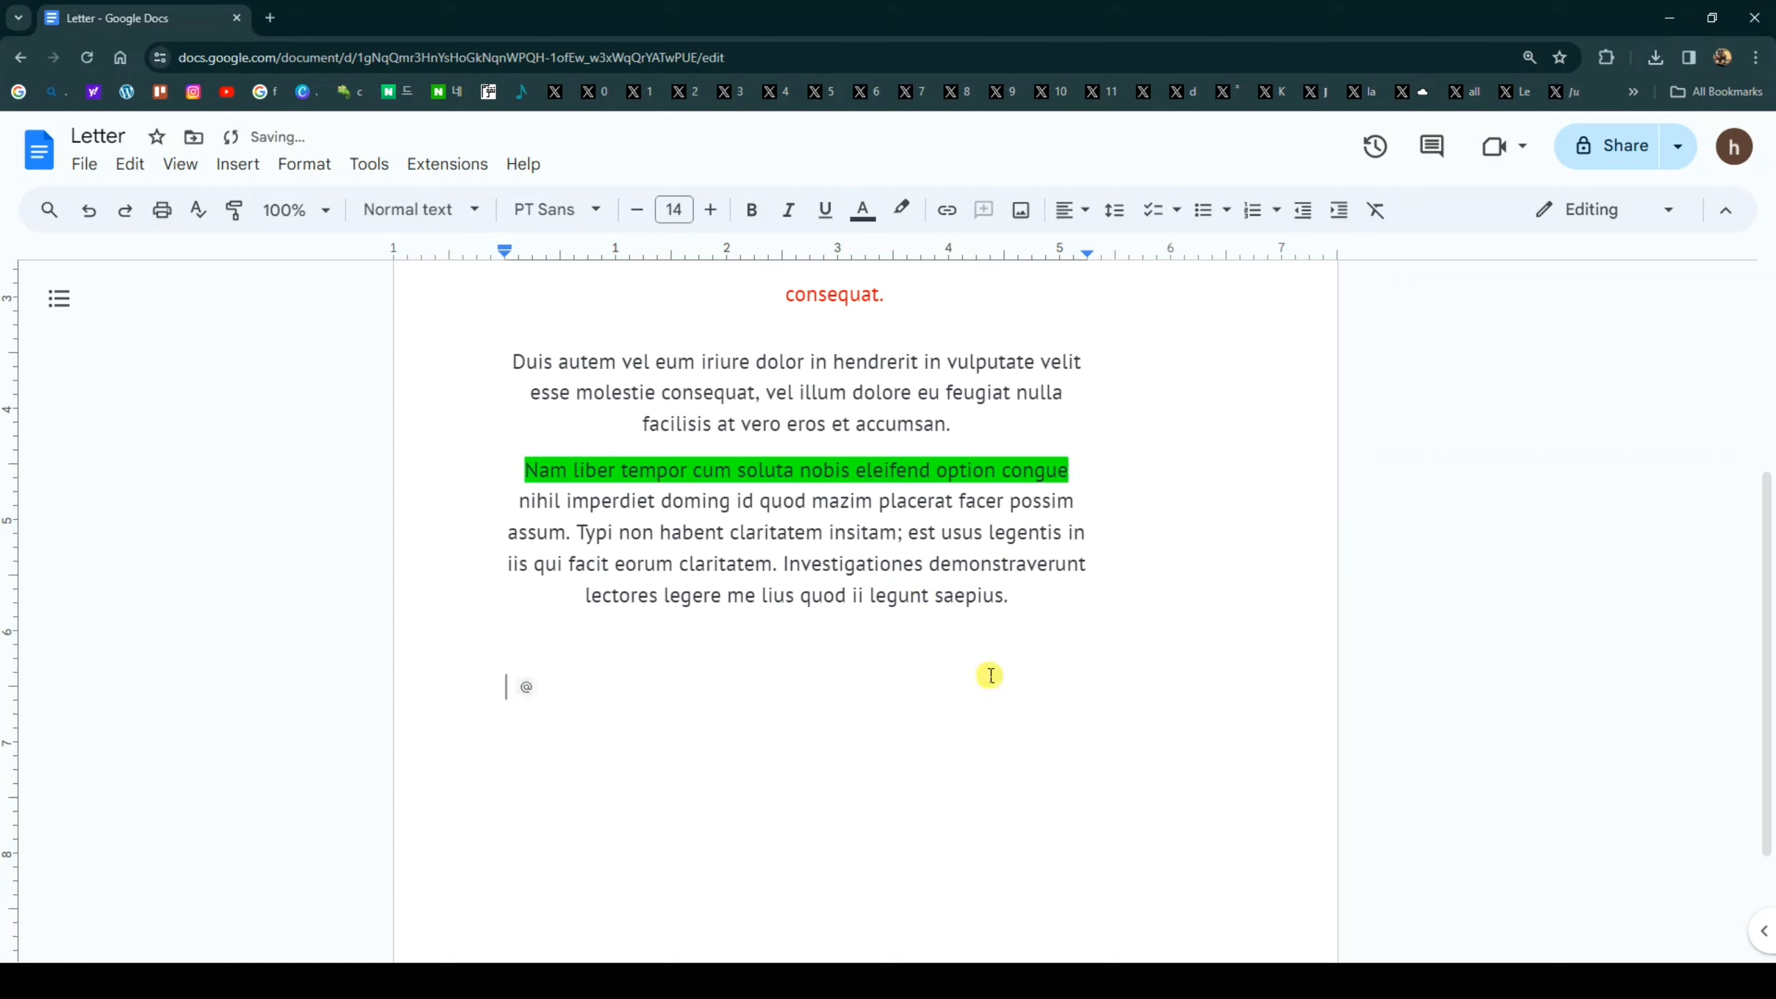
pyautogui.hotkey('ctrl', 'v')
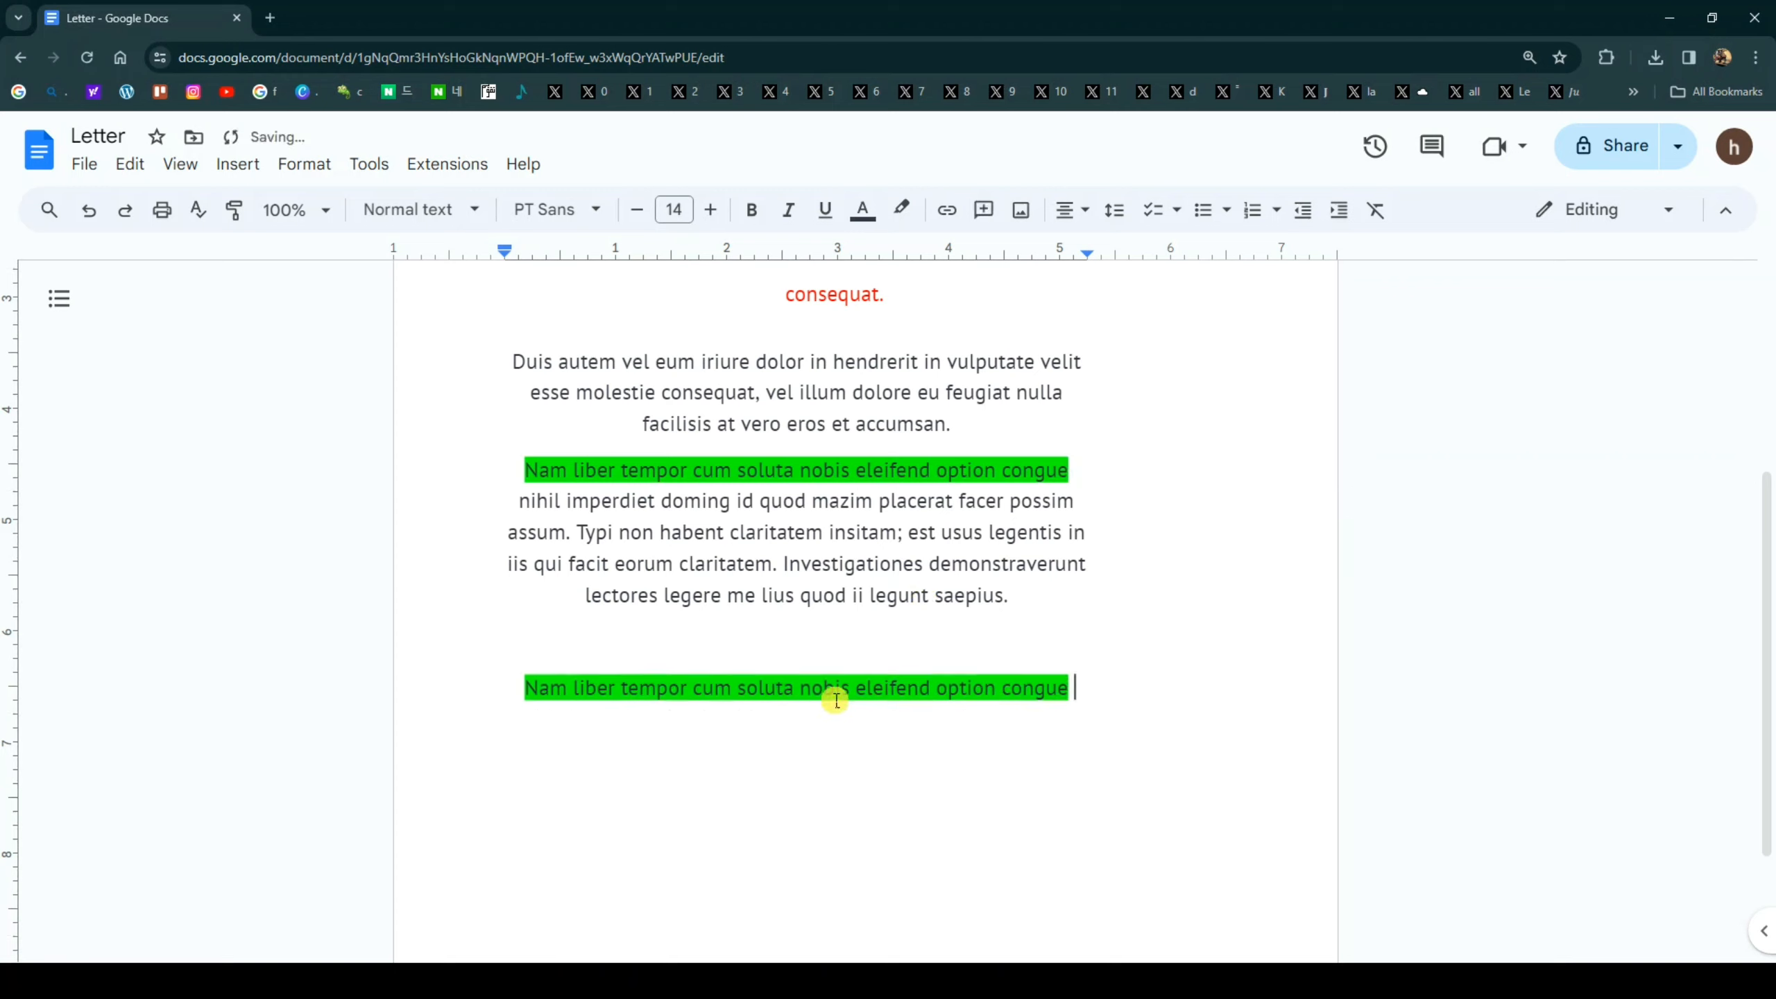
# - Clear all formatting from the pasted "Nam liber tempor" line below the last paragraph
pyautogui.moveTo(521, 668); pyautogui.dragTo(1078, 680)
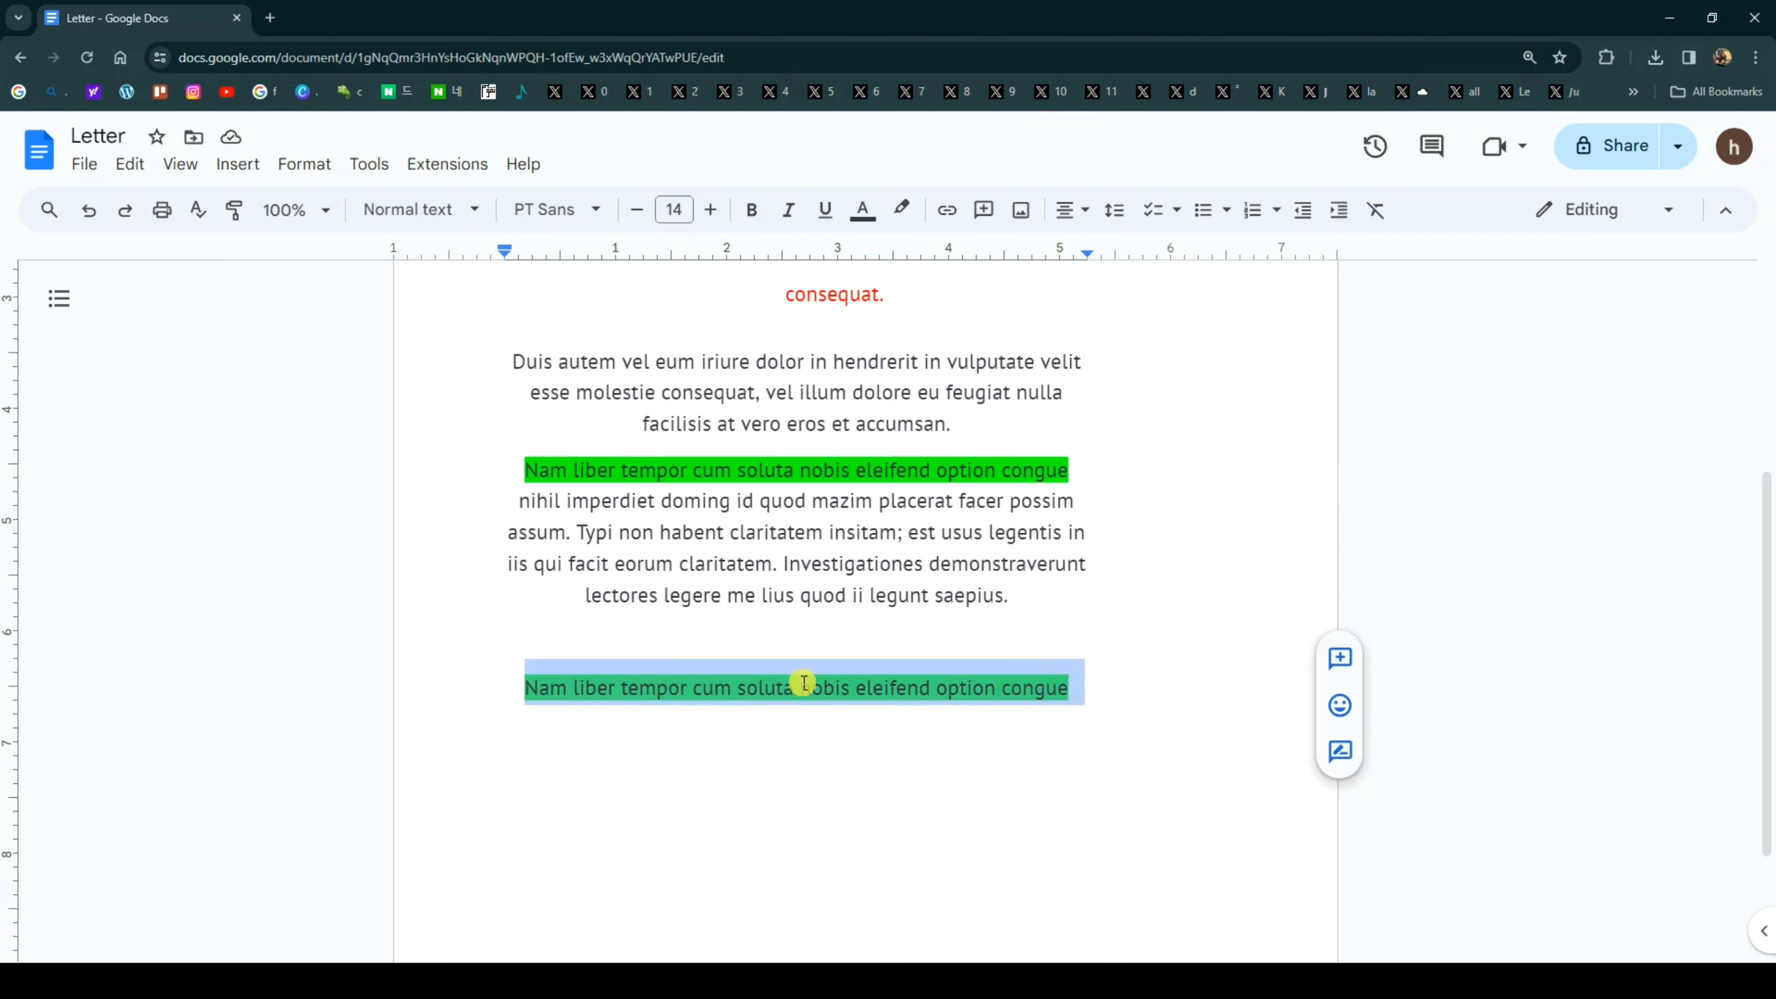
pyautogui.scroll(1, 888, 682)
pyautogui.scroll(-3, 794, 615)
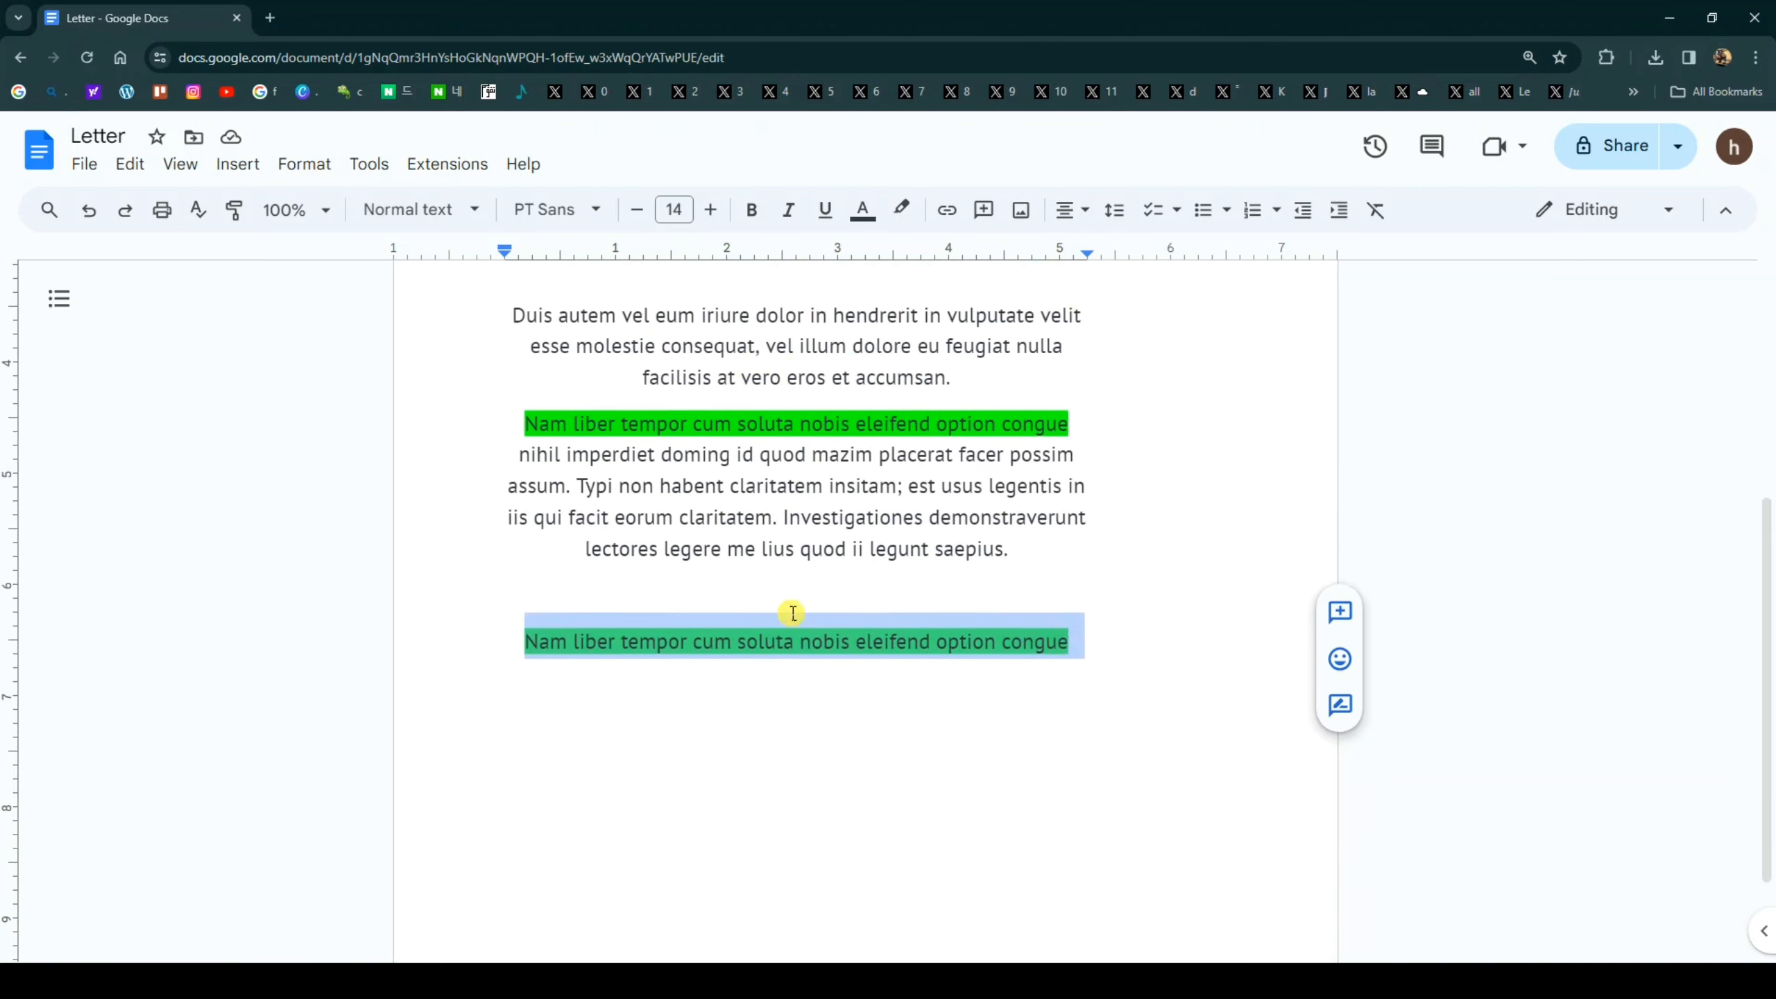
pyautogui.scroll(3, 760, 595)
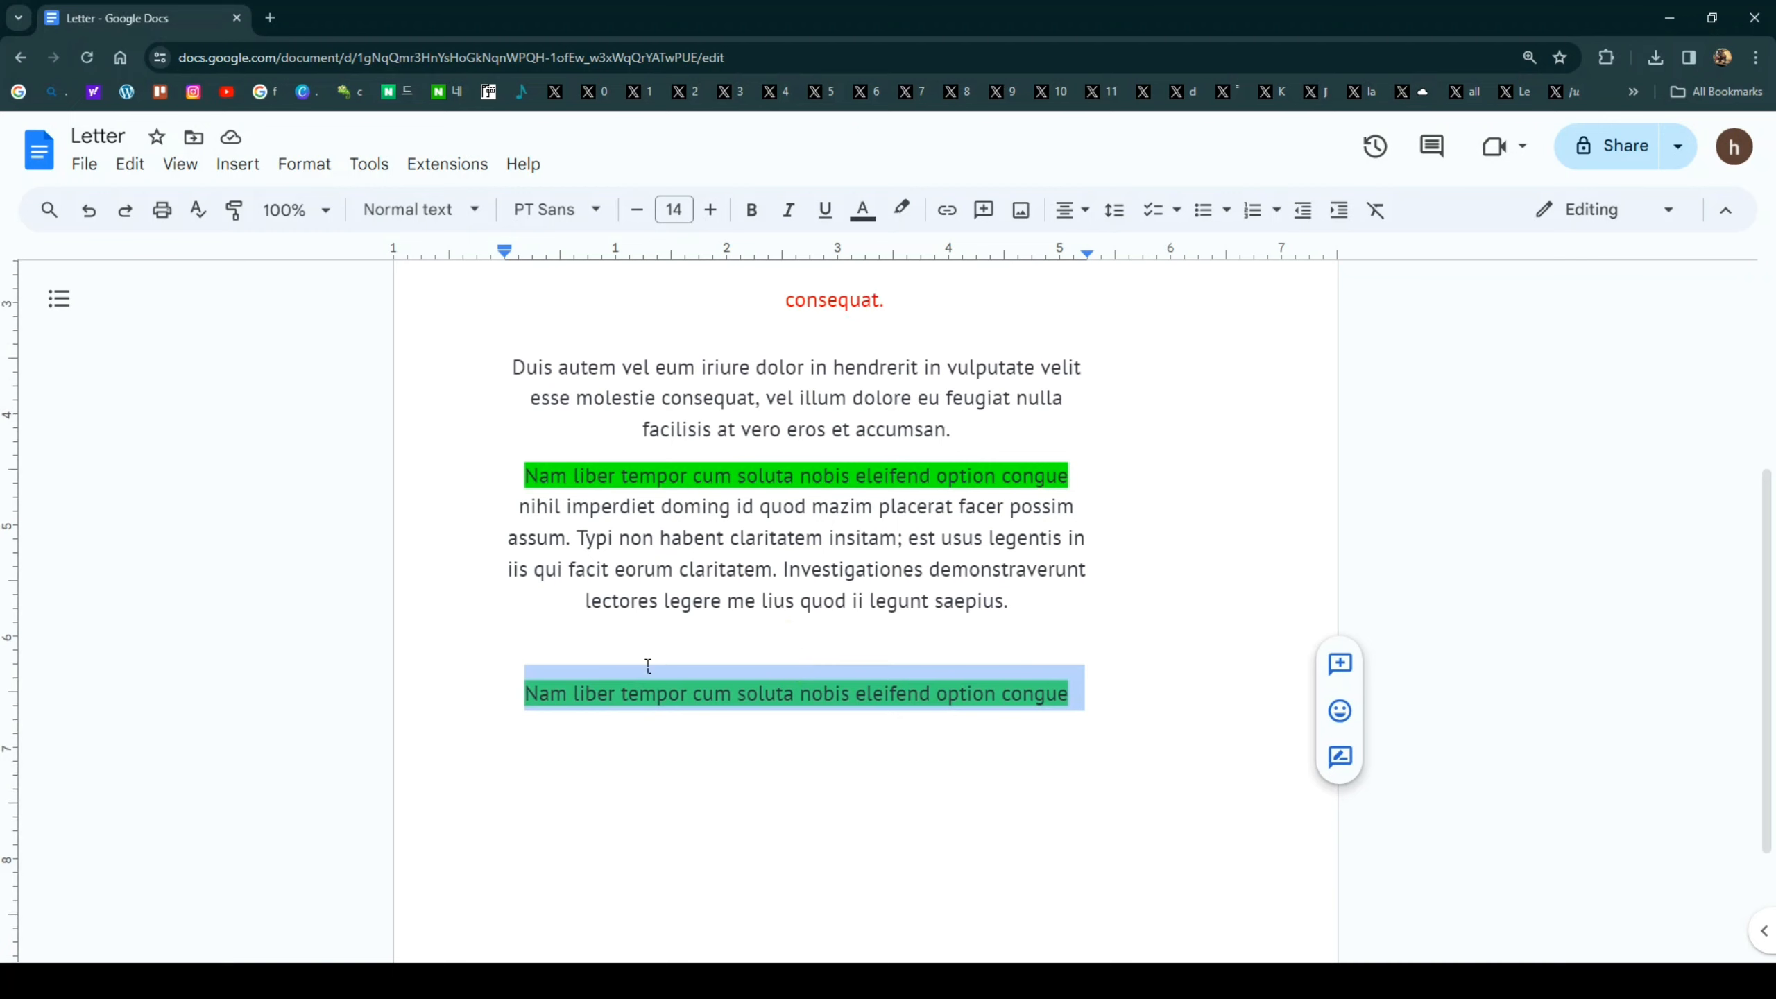
pyautogui.moveTo(508, 675); pyautogui.dragTo(1068, 676)
pyautogui.moveTo(428, 690); pyautogui.dragTo(1054, 715)
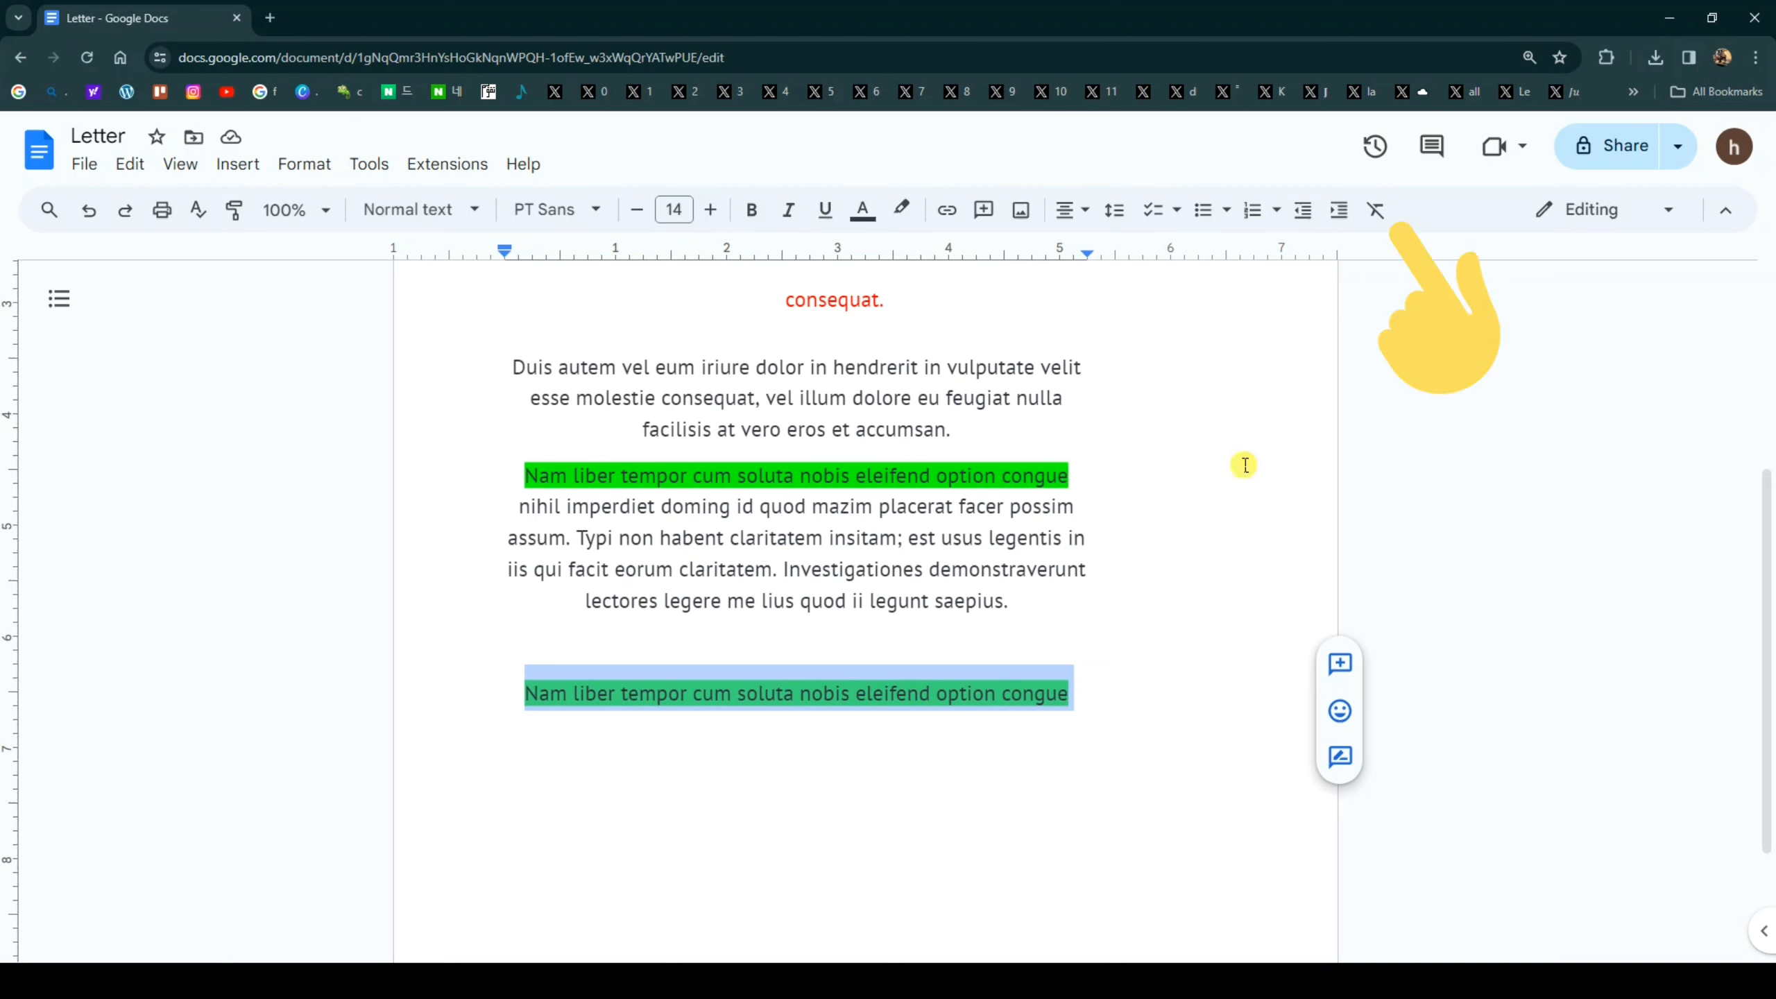
pyautogui.click(1376, 210)
# - Compare the formatting of the unformatted pasted line with the original highlighted line and the paragraphs above it
pyautogui.moveTo(484, 691); pyautogui.dragTo(945, 691)
pyautogui.moveTo(502, 676); pyautogui.dragTo(940, 682)
pyautogui.scroll(3, 963, 691)
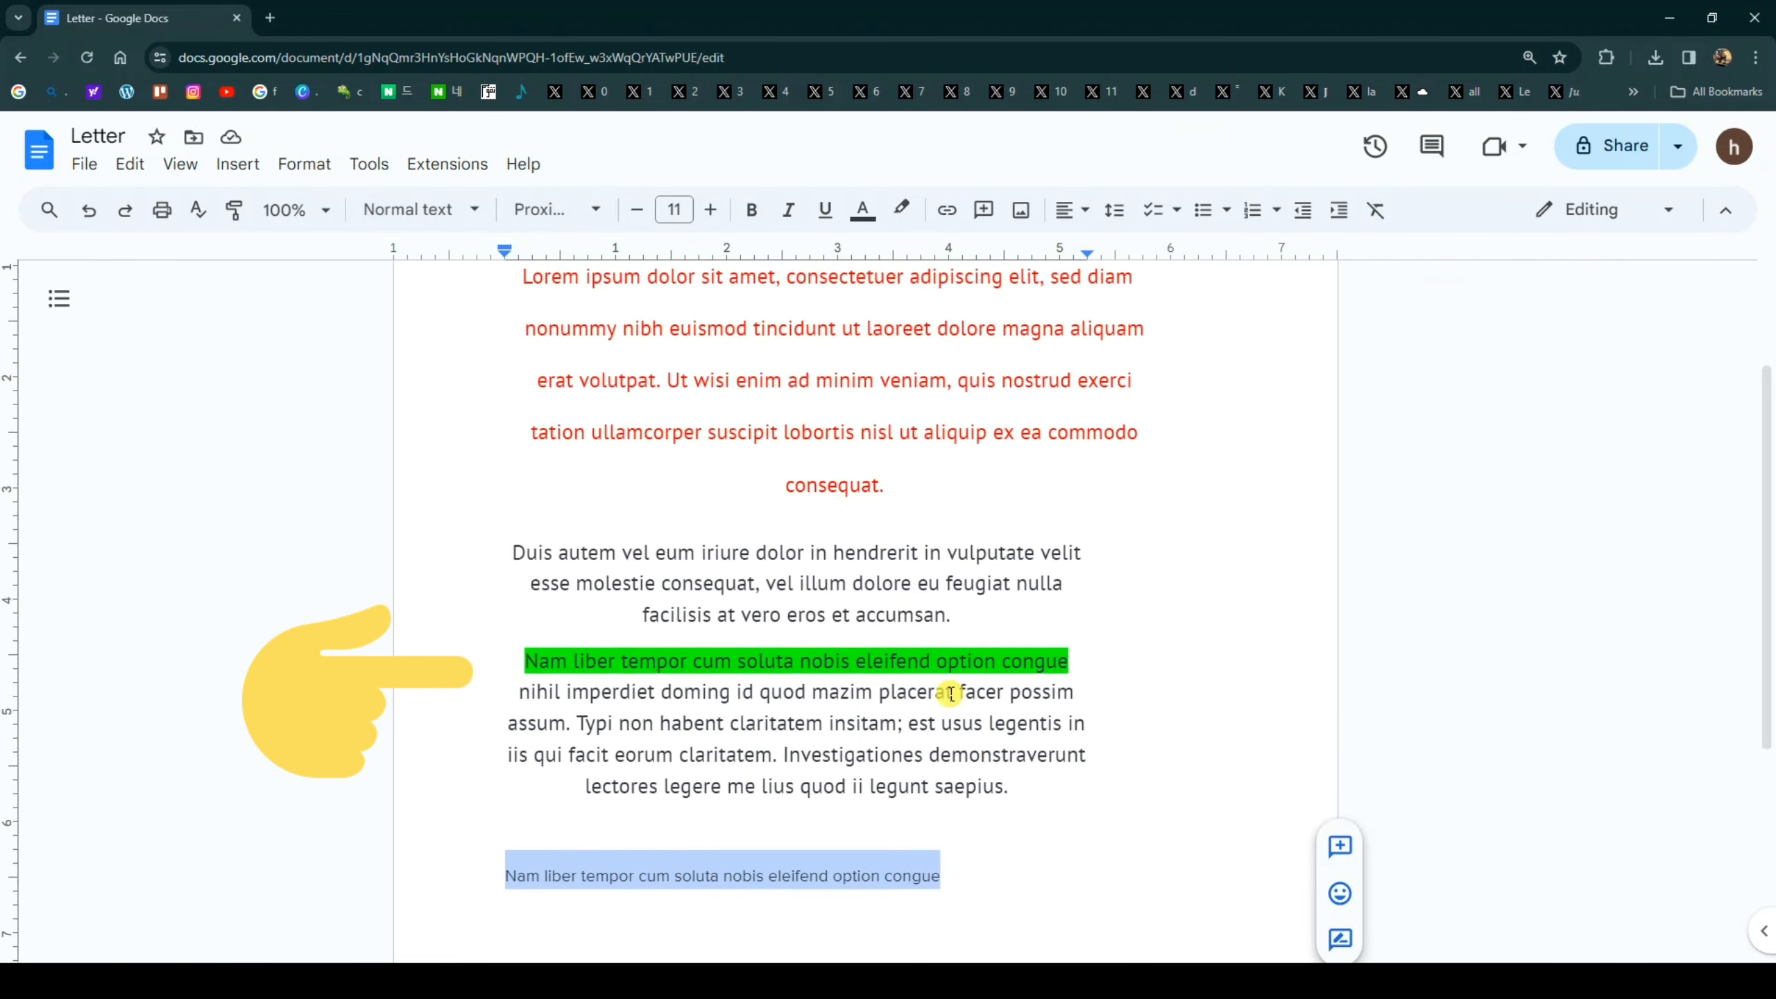
pyautogui.scroll(3, 949, 694)
pyautogui.scroll(-5, 949, 694)
pyautogui.scroll(5, 944, 694)
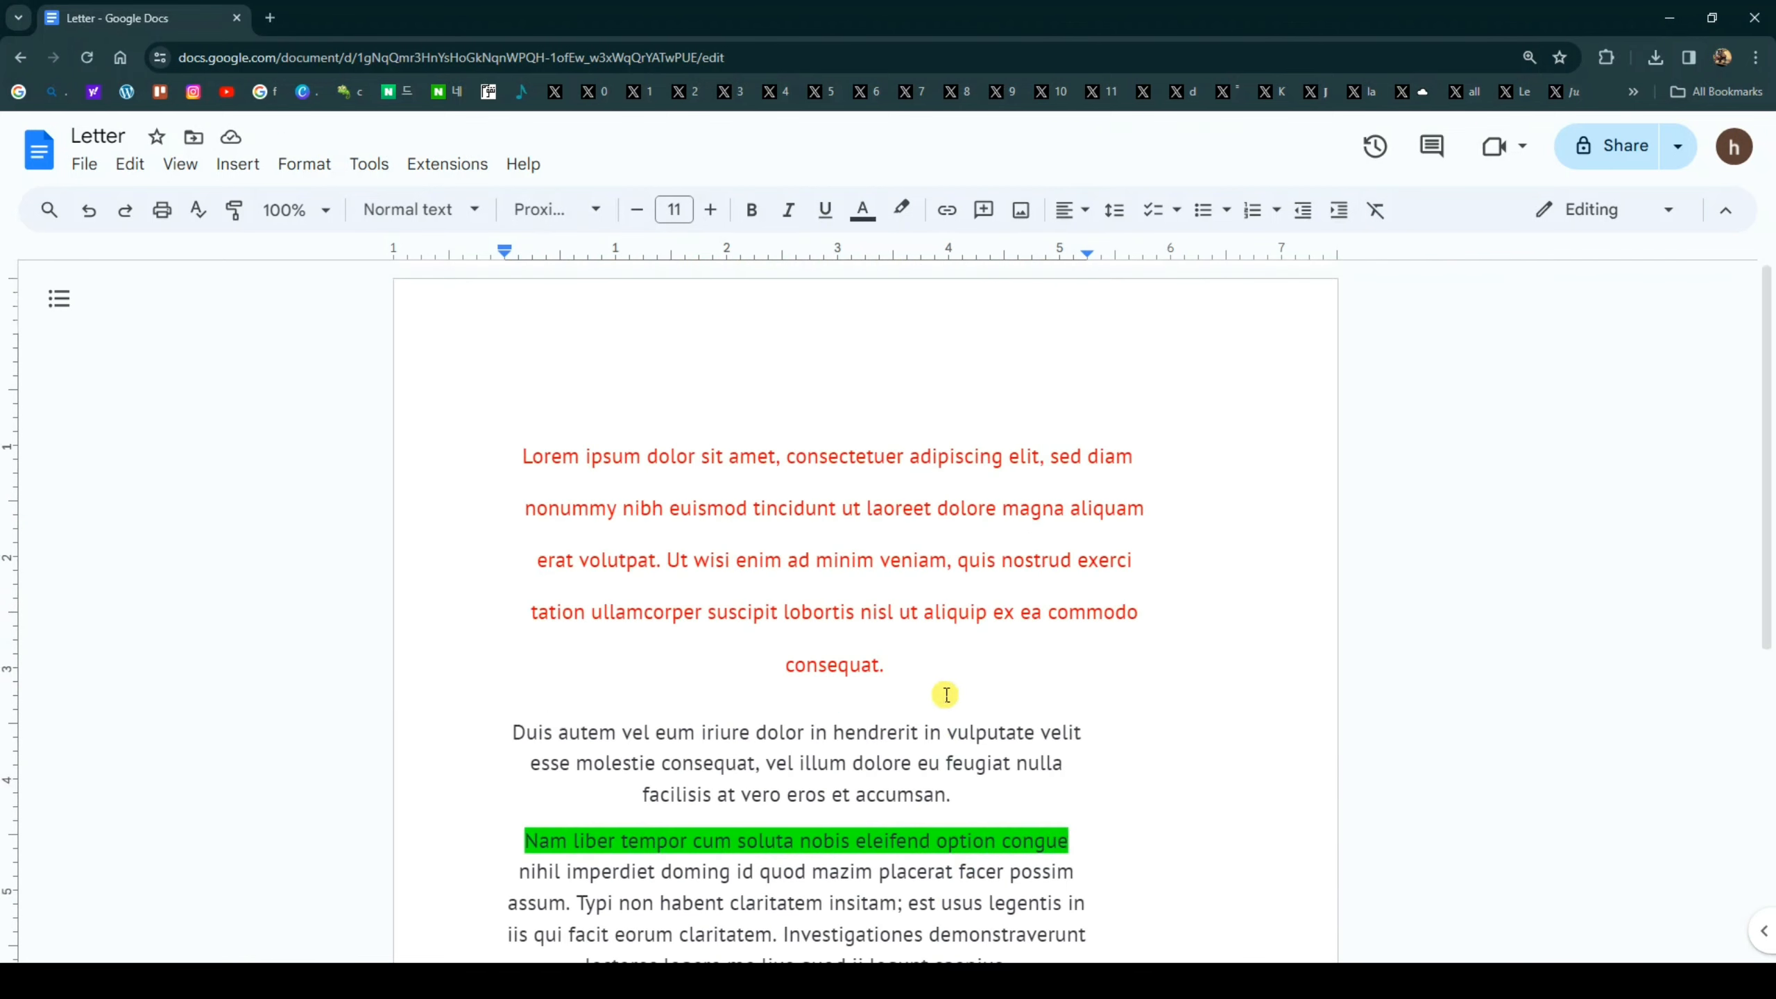
pyautogui.scroll(-3, 931, 651)
pyautogui.scroll(3, 936, 654)
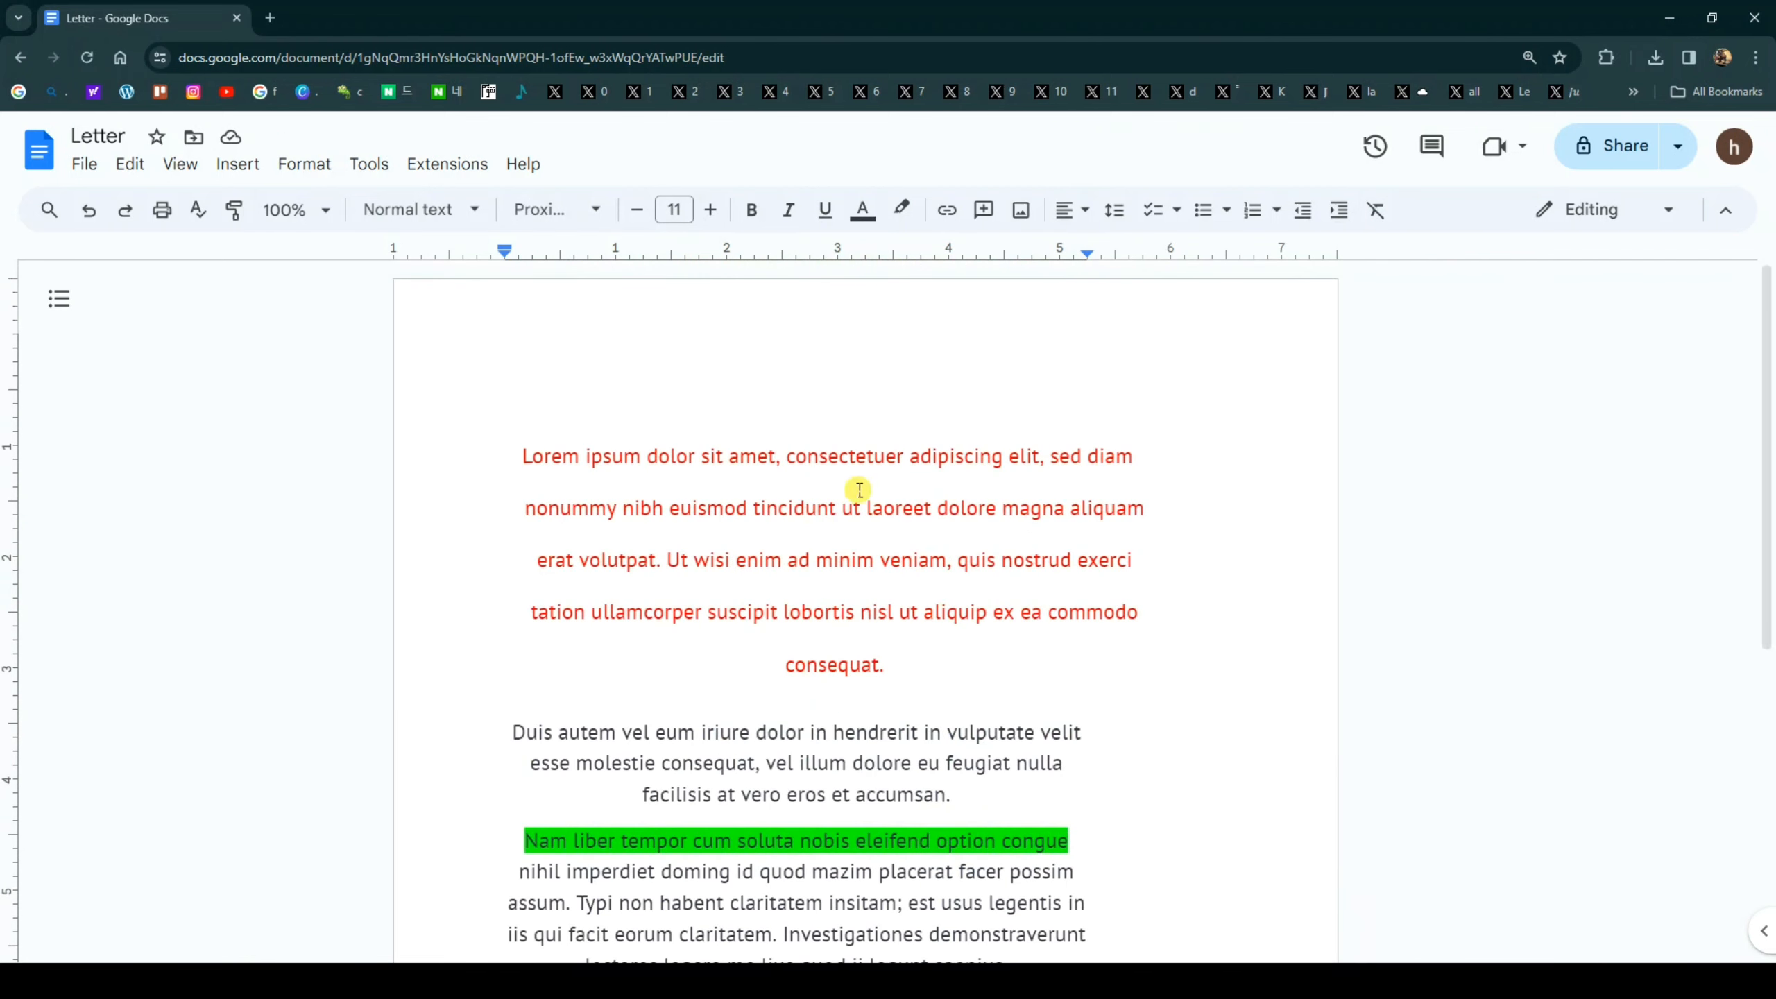
pyautogui.click(765, 409)
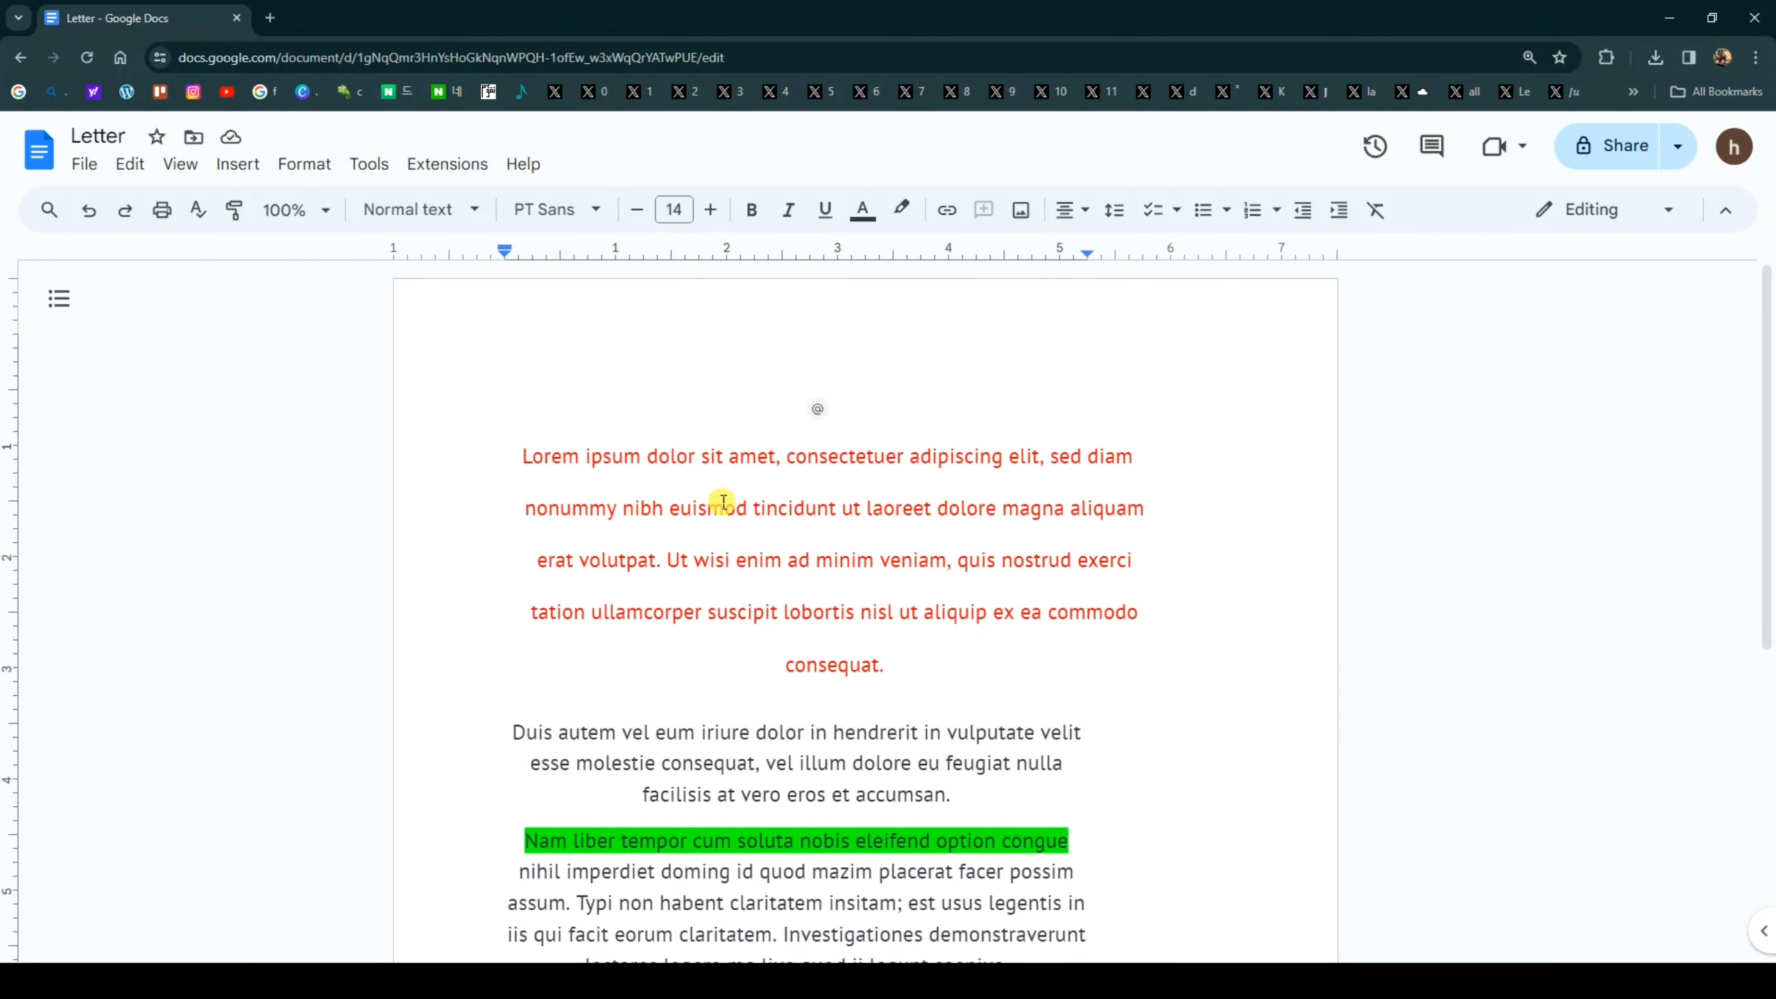
# - Increase the font size of the pasted "Nam liber tempor" line to 17 and clear the selection
pyautogui.scroll(-9, 693, 546)
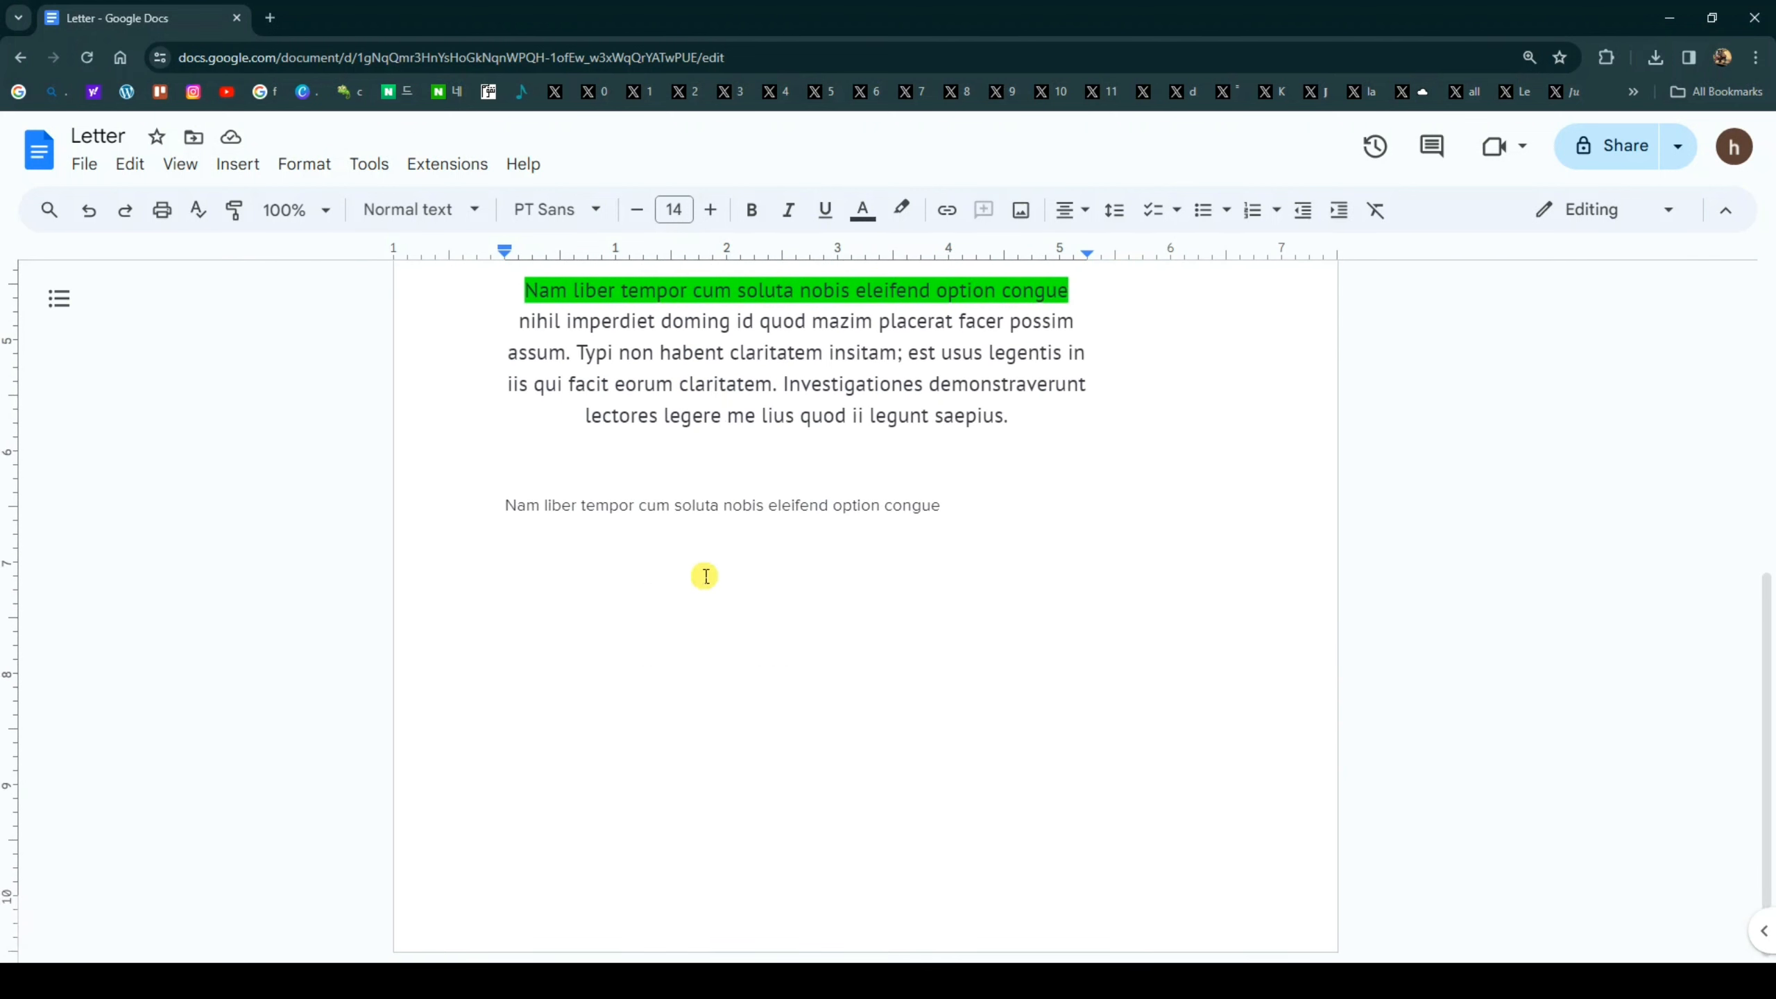
pyautogui.moveTo(507, 506); pyautogui.dragTo(955, 505)
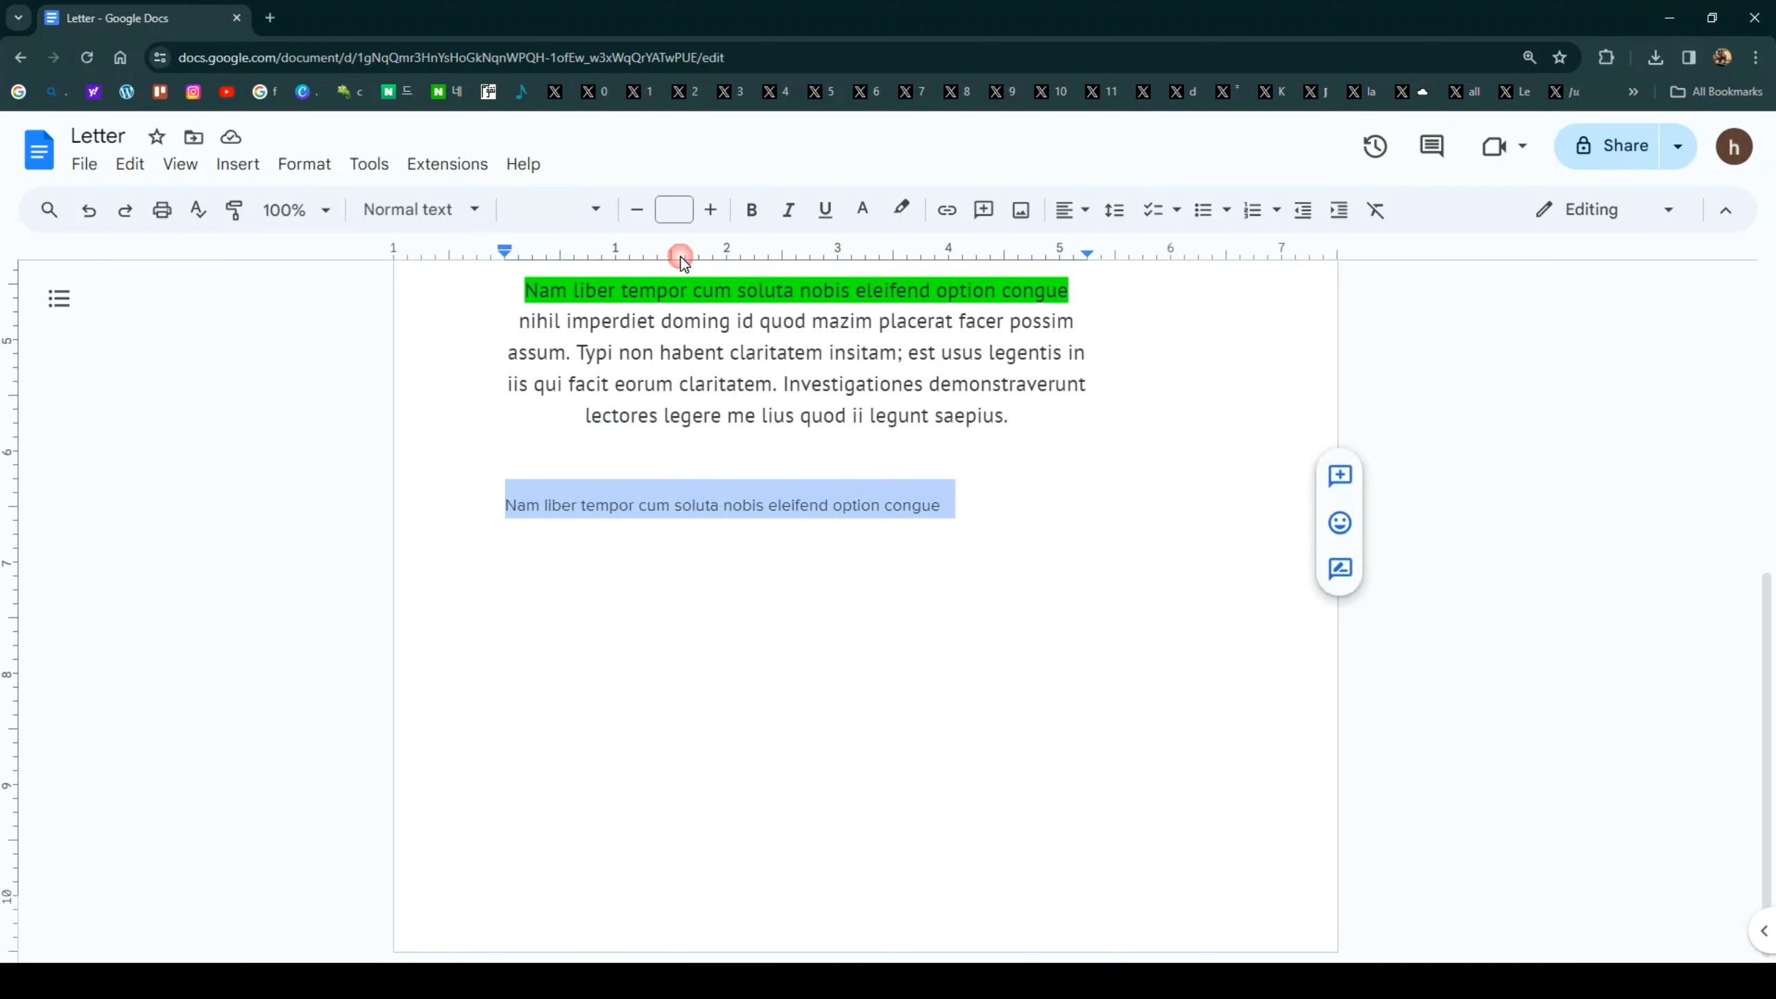
pyautogui.click(710, 210)
pyautogui.click(710, 211)
pyautogui.click(710, 210)
pyautogui.click(710, 210)
pyautogui.click(710, 210)
pyautogui.click(703, 495)
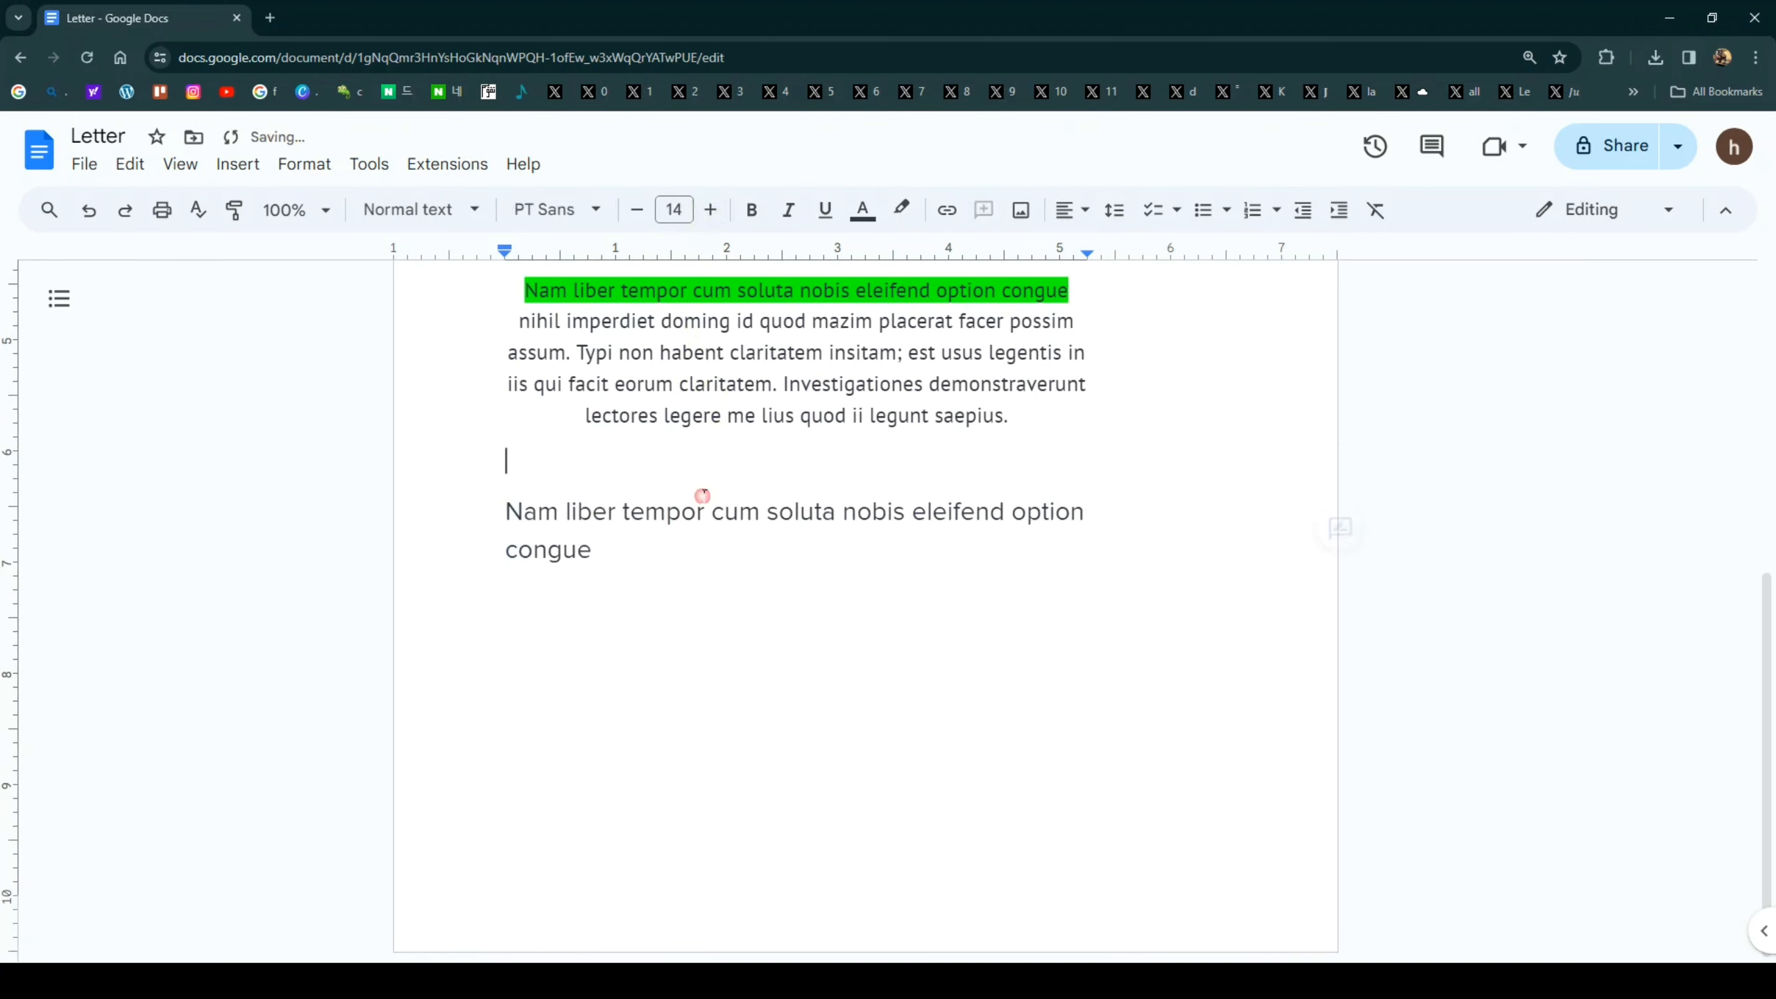
# - Apply strikethrough to the whole pasted "Nam liber tempor" line
pyautogui.moveTo(497, 504)
pyautogui.mouseDown()
pyautogui.moveTo(606, 511)
pyautogui.moveTo(599, 553)
pyautogui.moveTo(504, 502)
pyautogui.mouseUp()
pyautogui.click(599, 553)
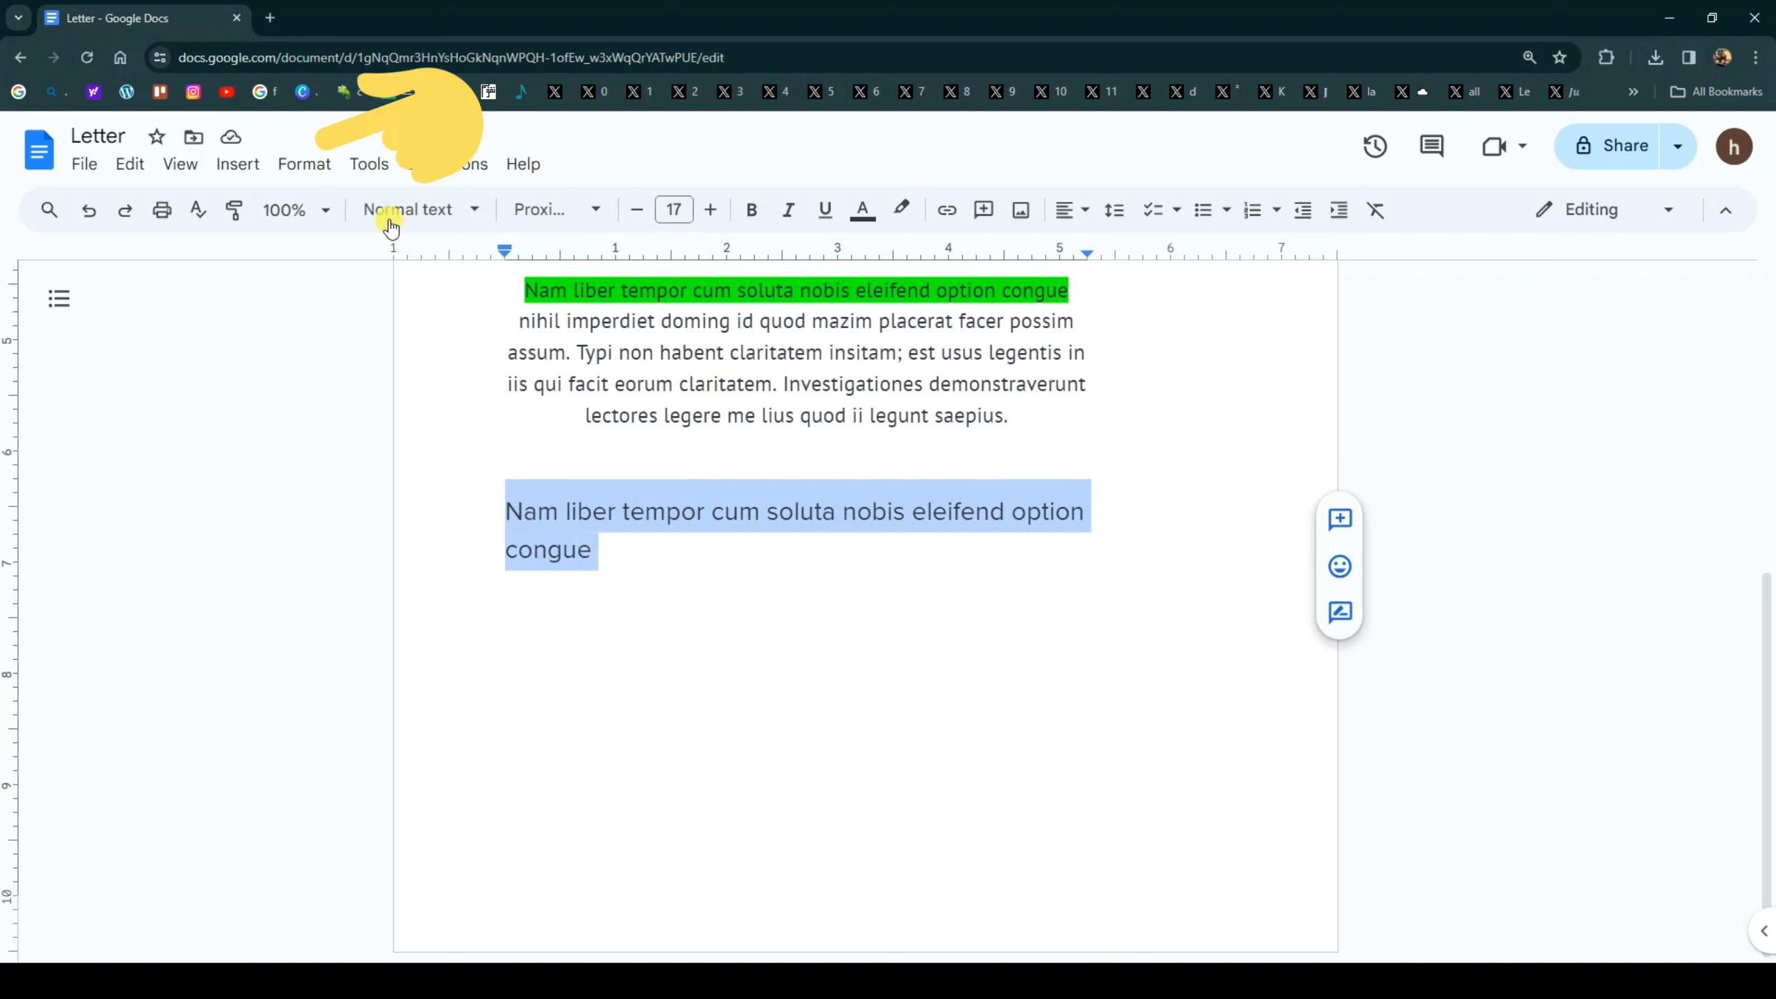
pyautogui.click(293, 171)
pyautogui.moveTo(319, 212)
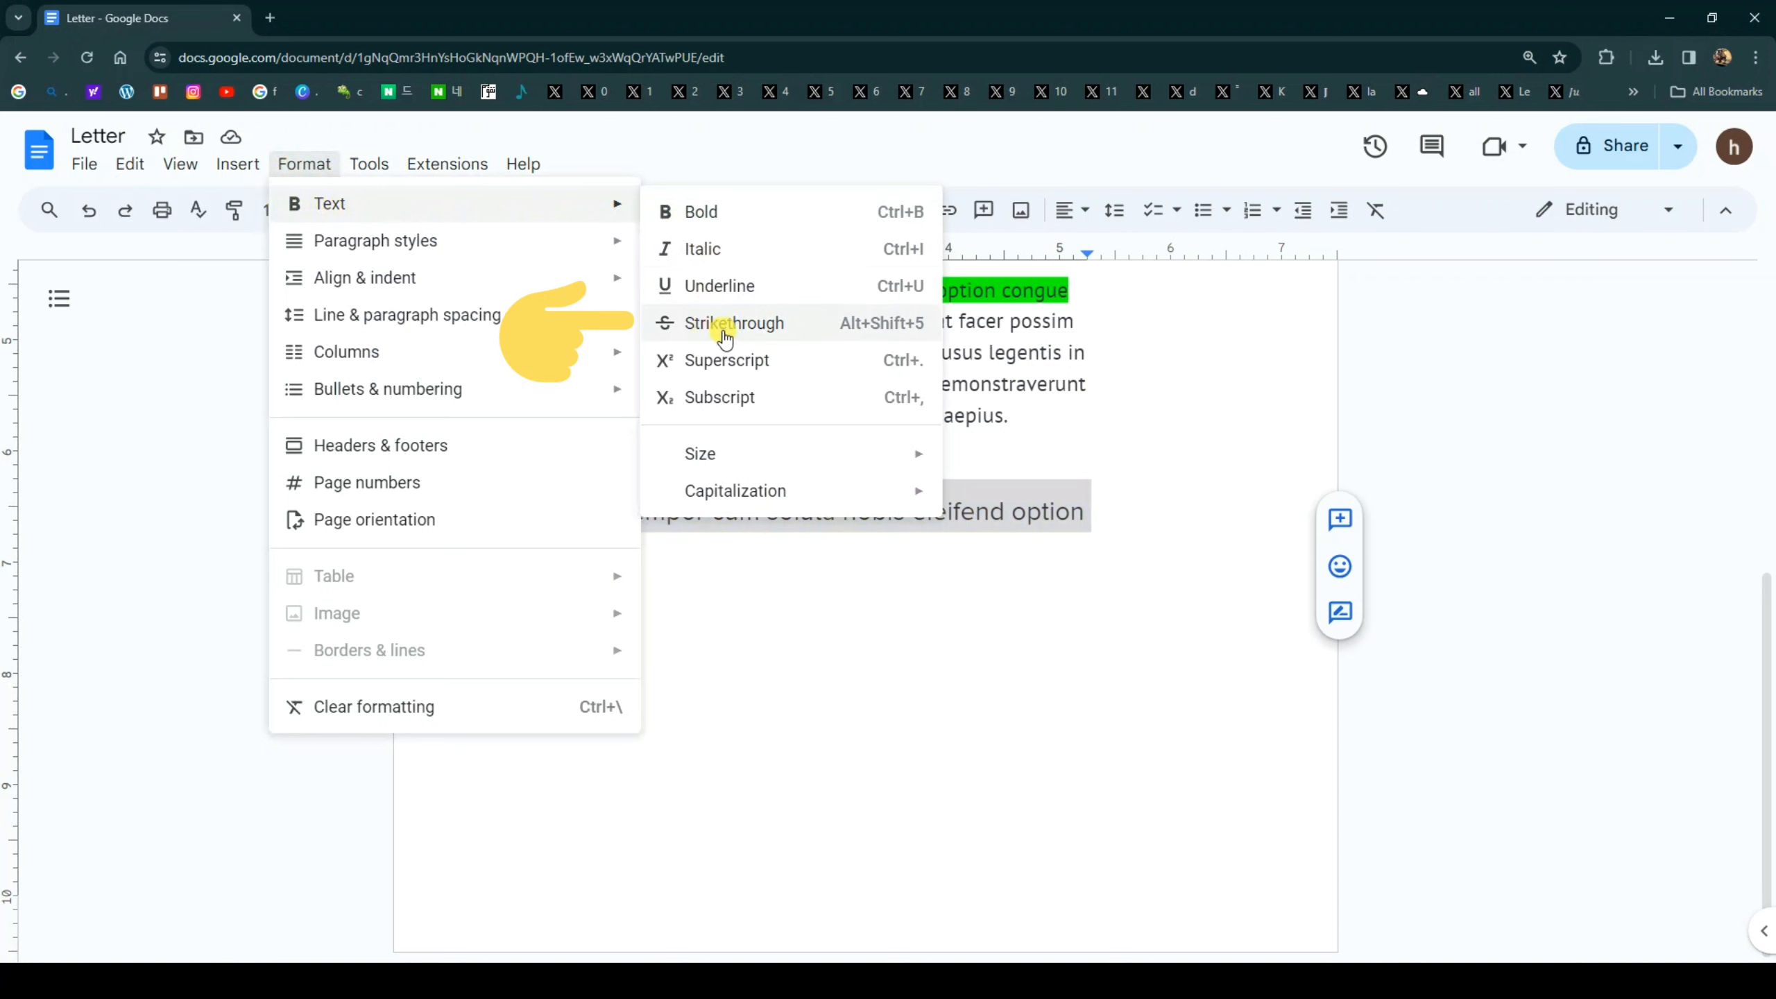
pyautogui.click(792, 324)
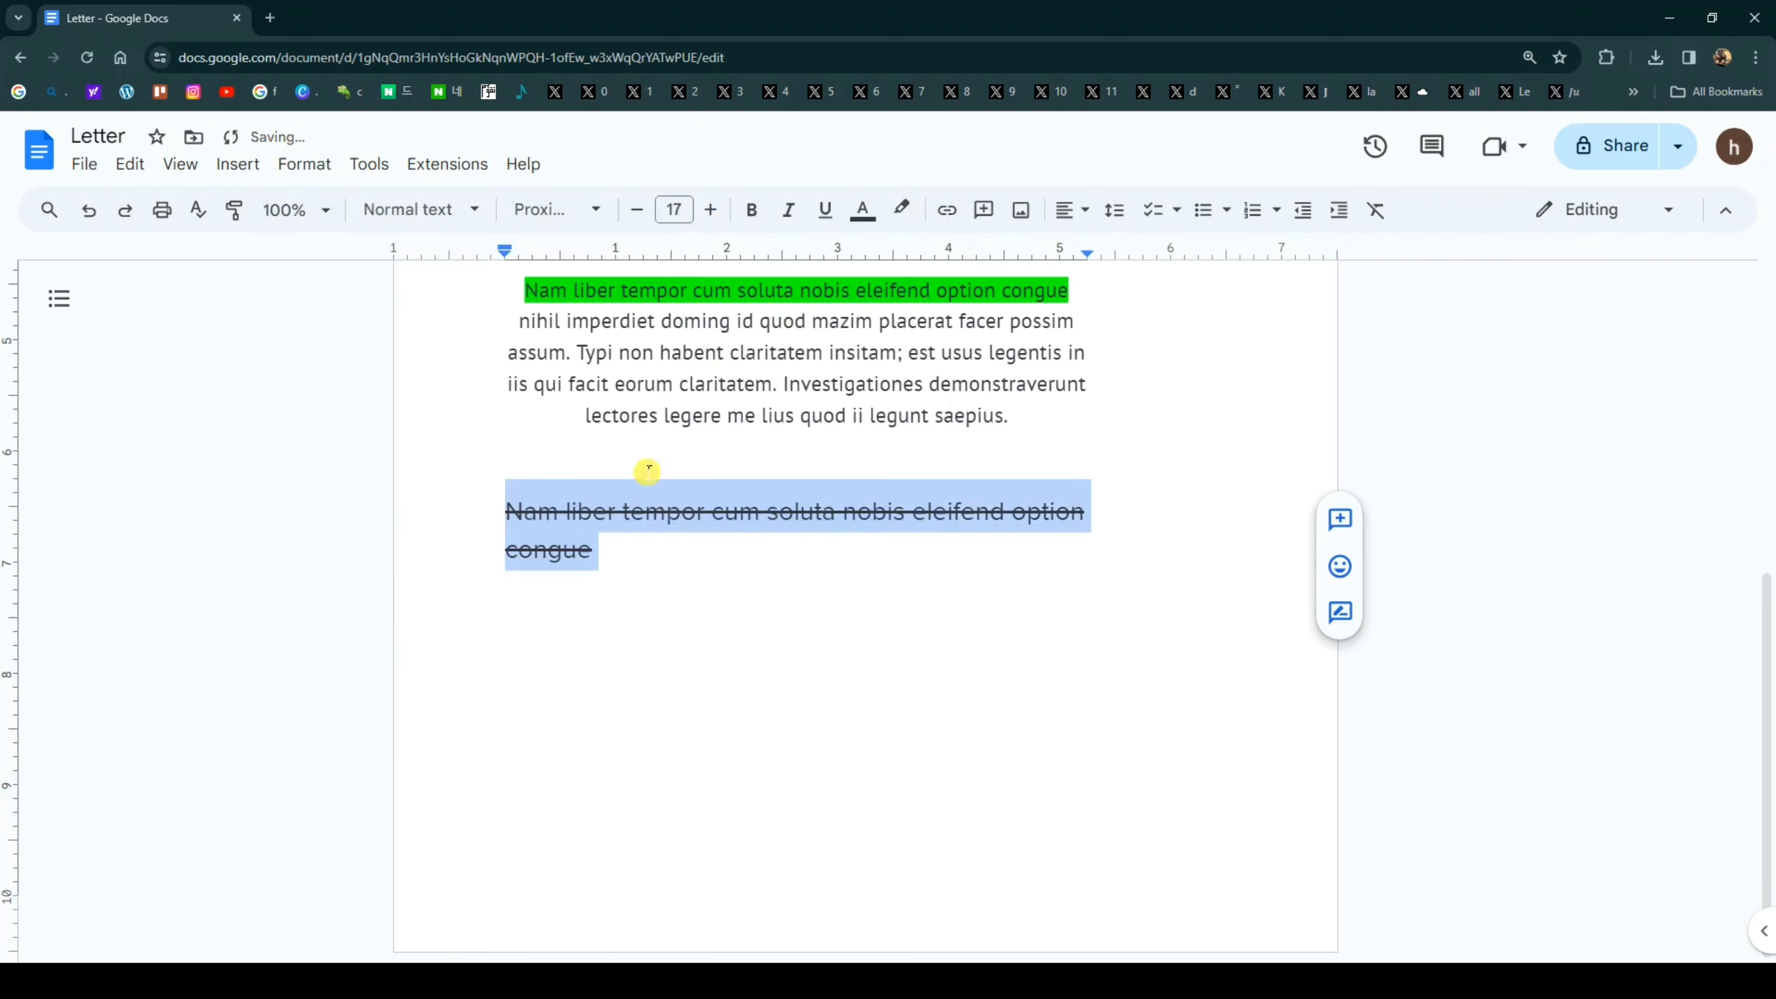
# - Remove the strikethrough from the pasted "Nam liber tempor" line and clear the selection
pyautogui.click(482, 490)
pyautogui.tripleClick(628, 537)
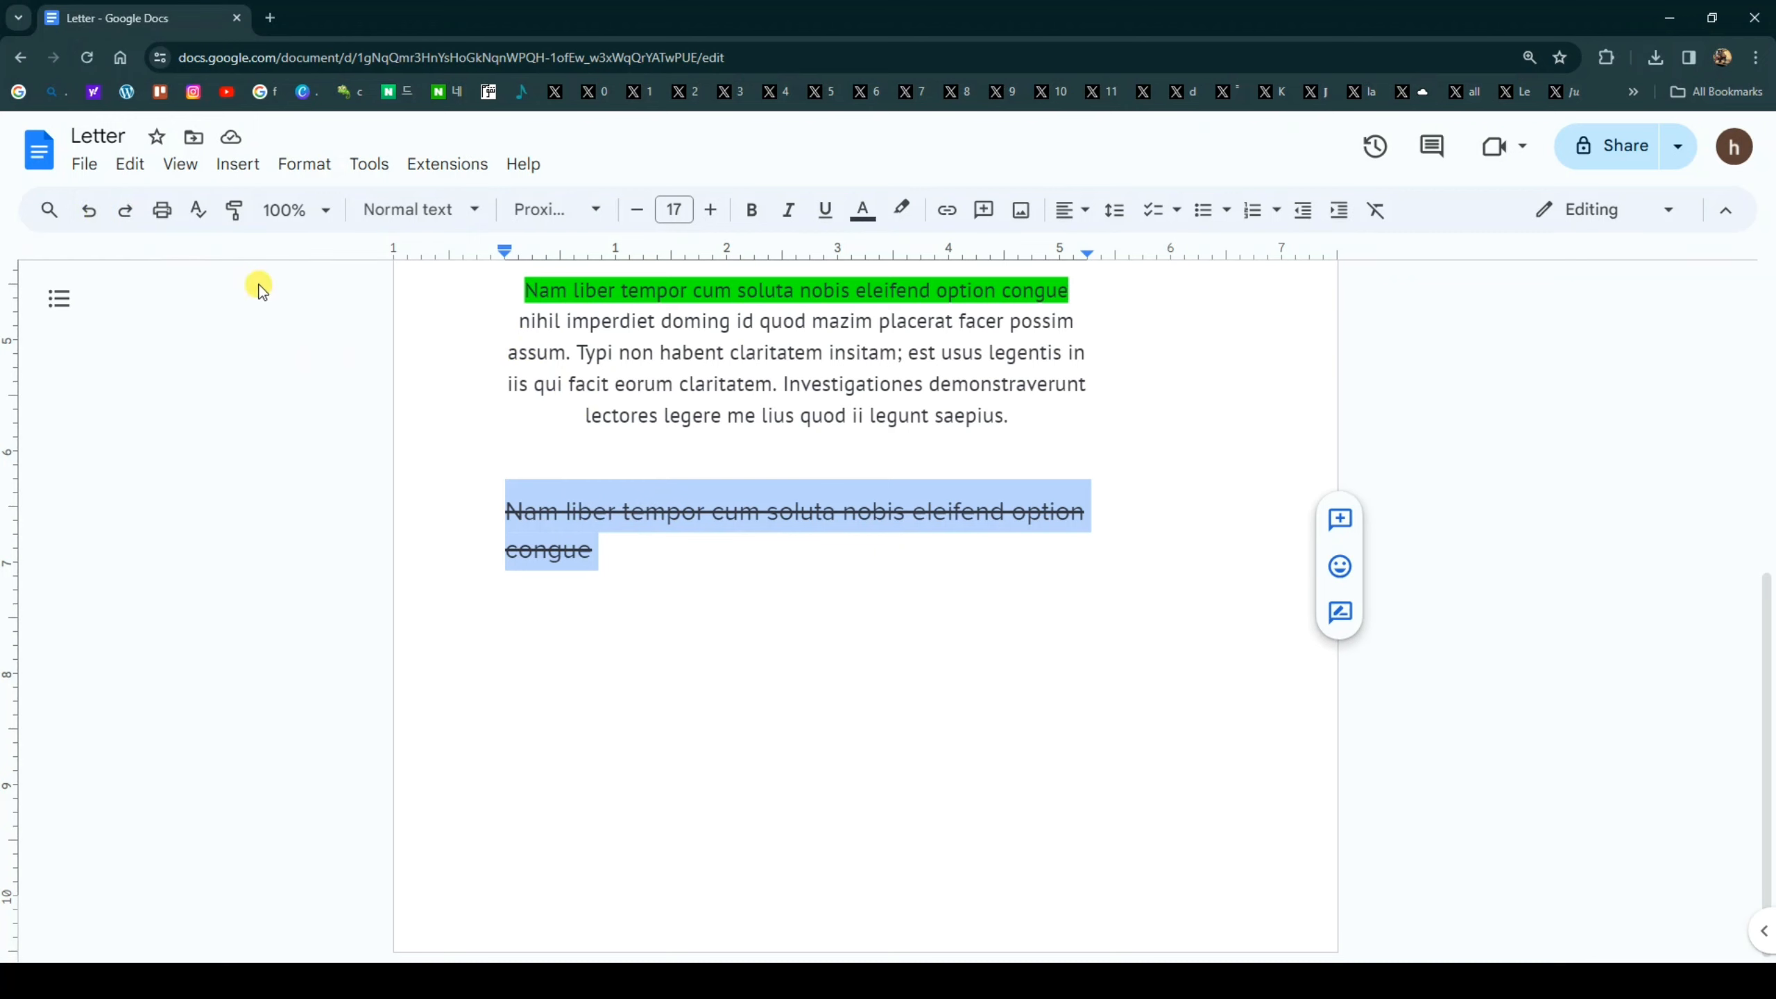
pyautogui.click(289, 170)
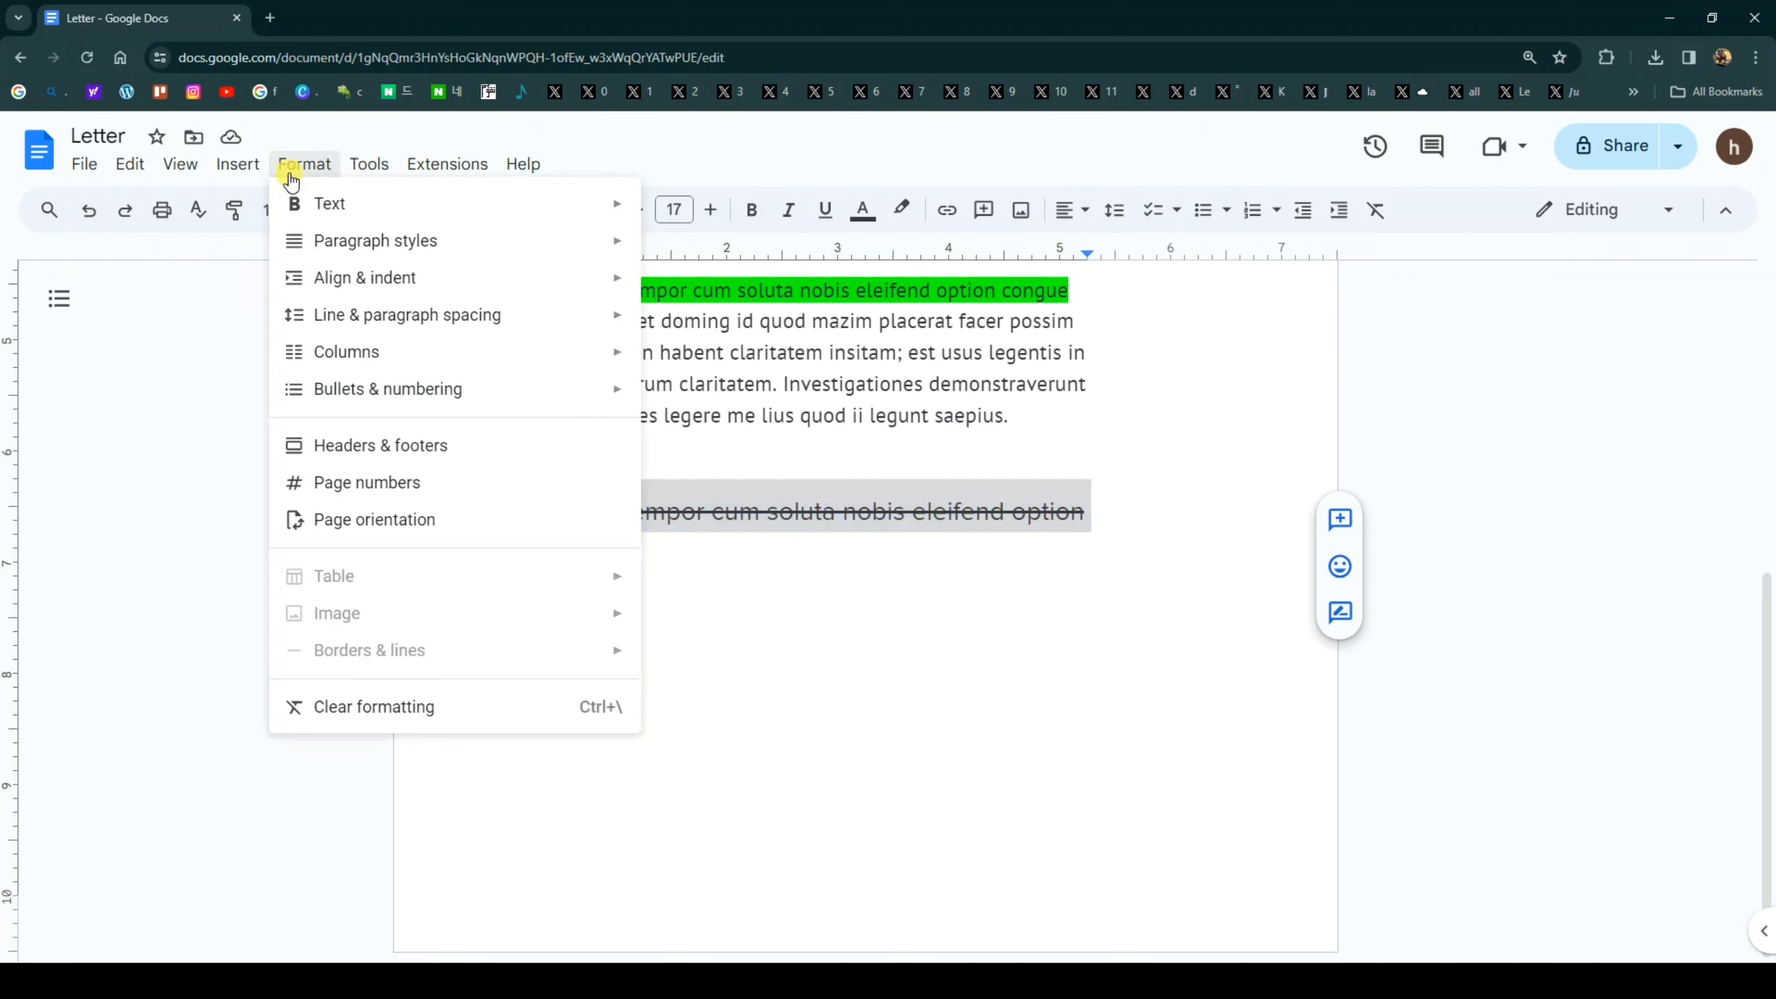
pyautogui.moveTo(297, 199)
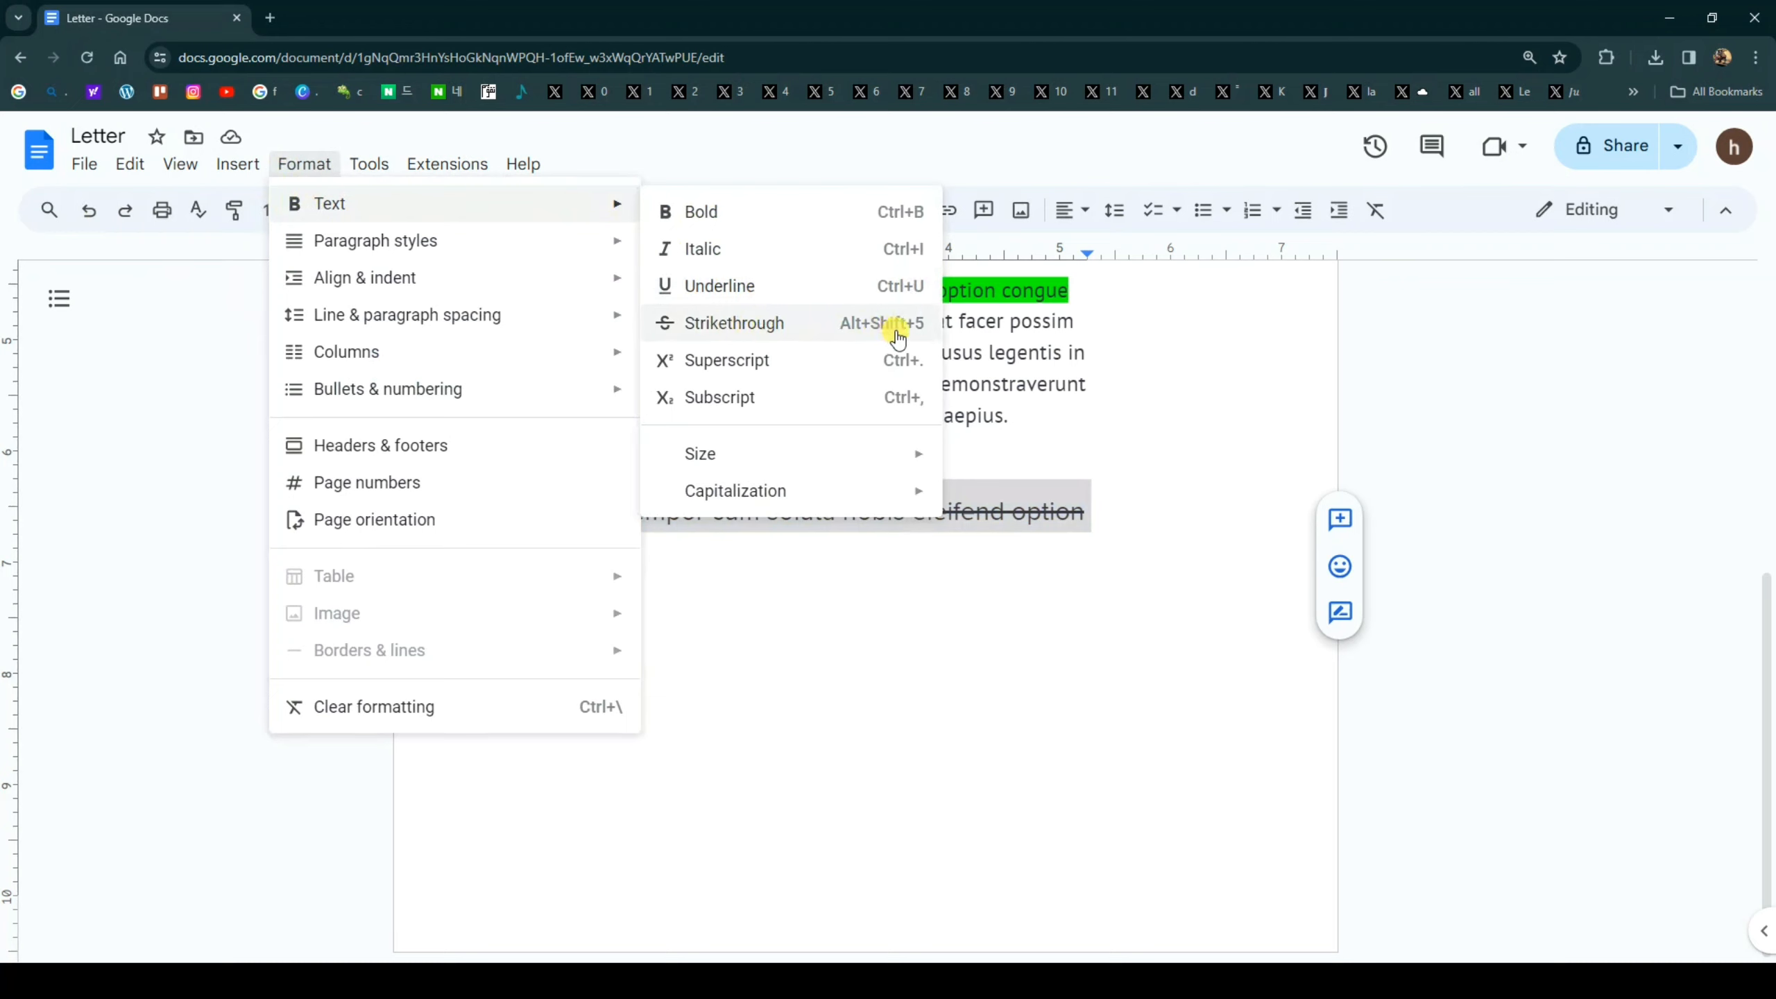
pyautogui.click(766, 327)
pyautogui.doubleClick(713, 543)
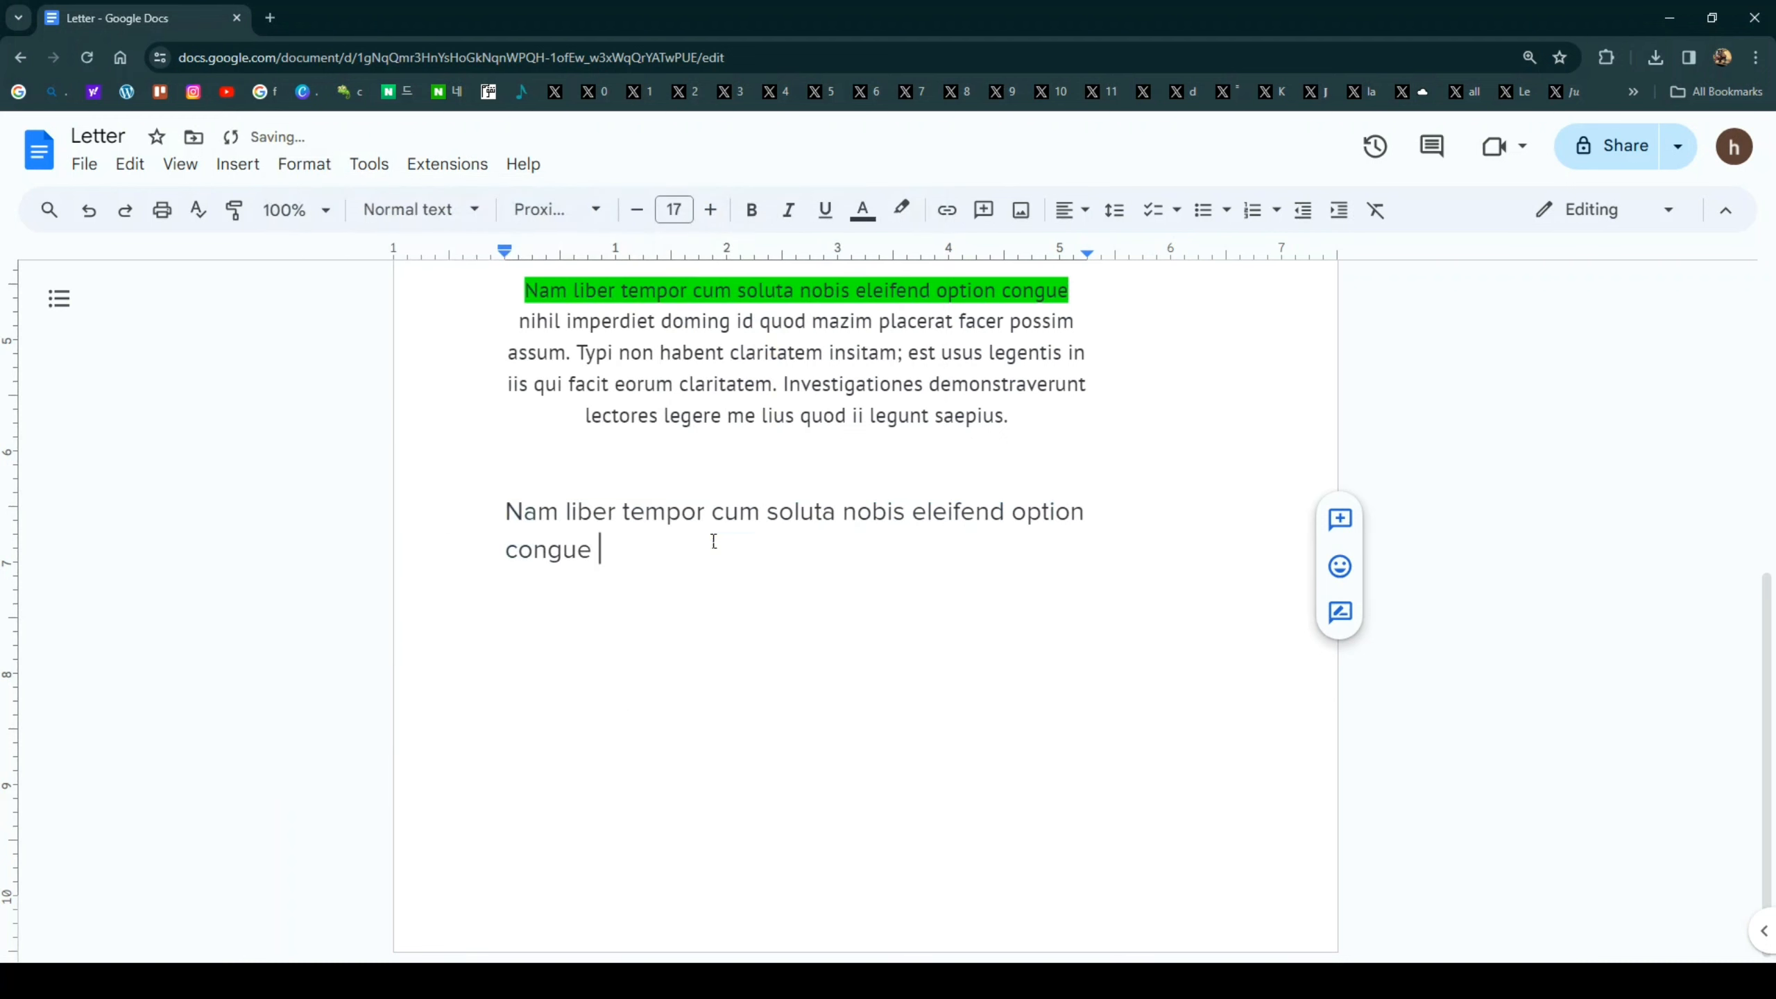
# - Format the word "liber" in the pasted line as subscript
pyautogui.moveTo(601, 526); pyautogui.dragTo(559, 513)
pyautogui.click(647, 515)
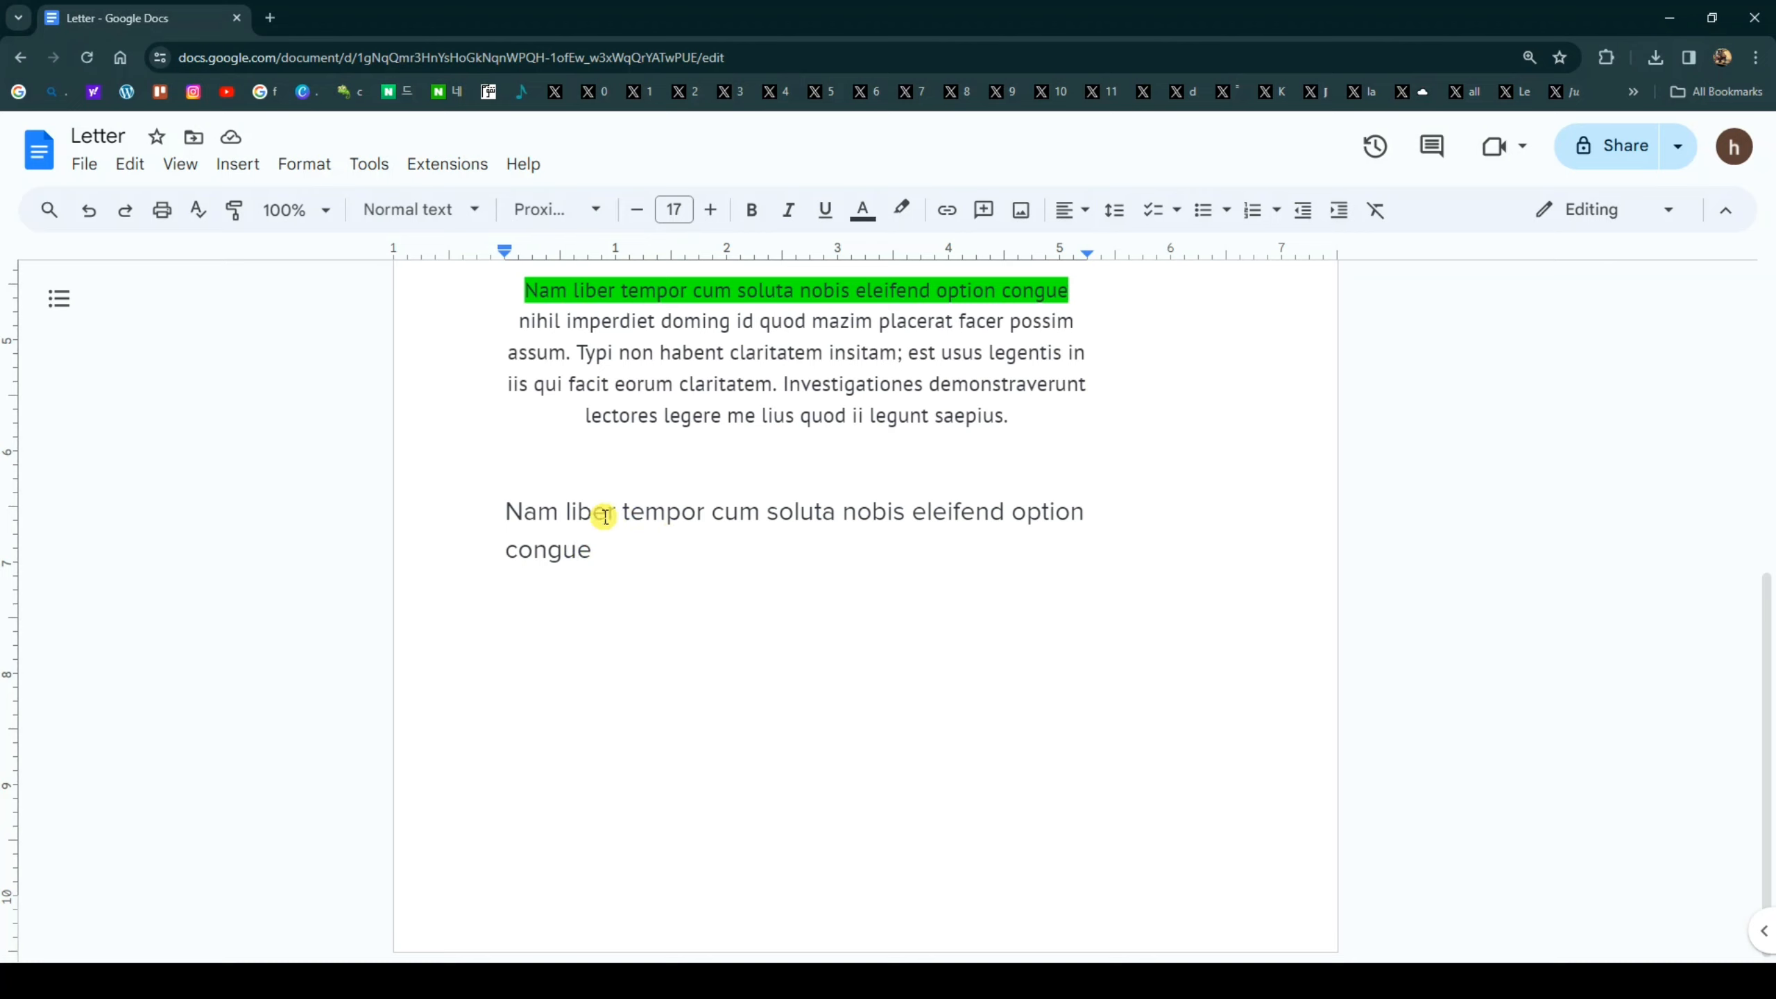
pyautogui.moveTo(608, 512); pyautogui.dragTo(573, 510)
pyautogui.doubleClick(566, 511)
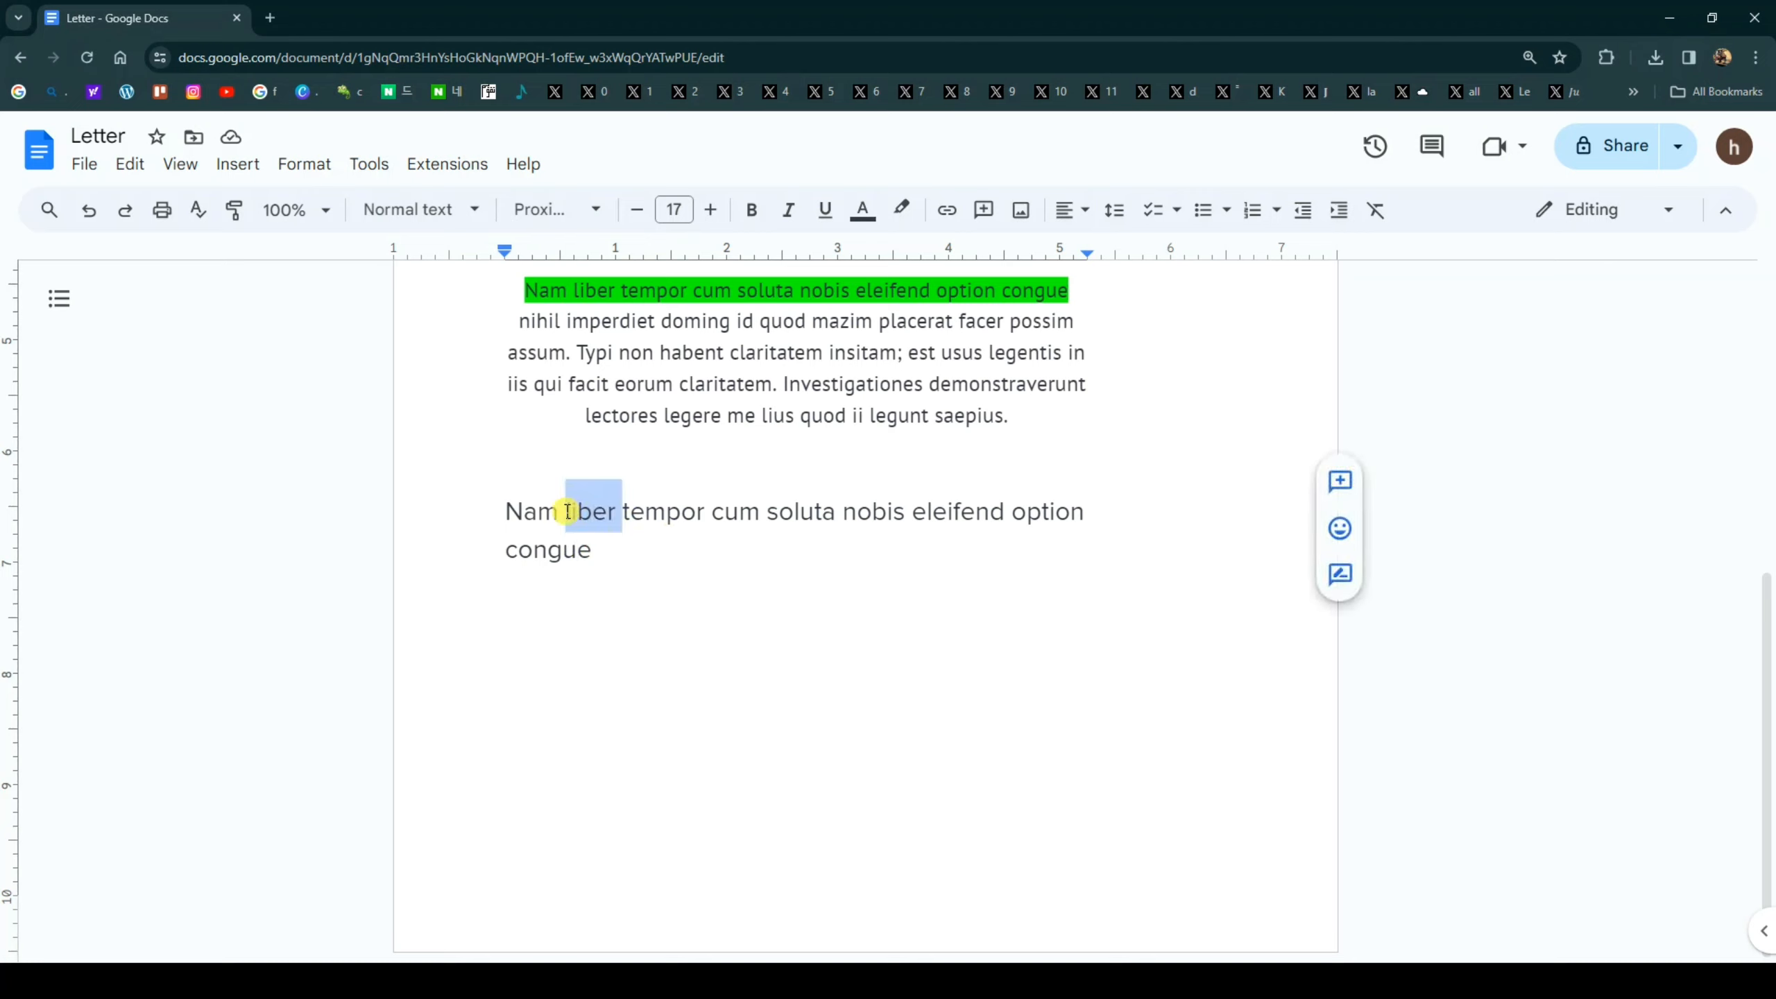
pyautogui.click(301, 168)
pyautogui.moveTo(405, 204)
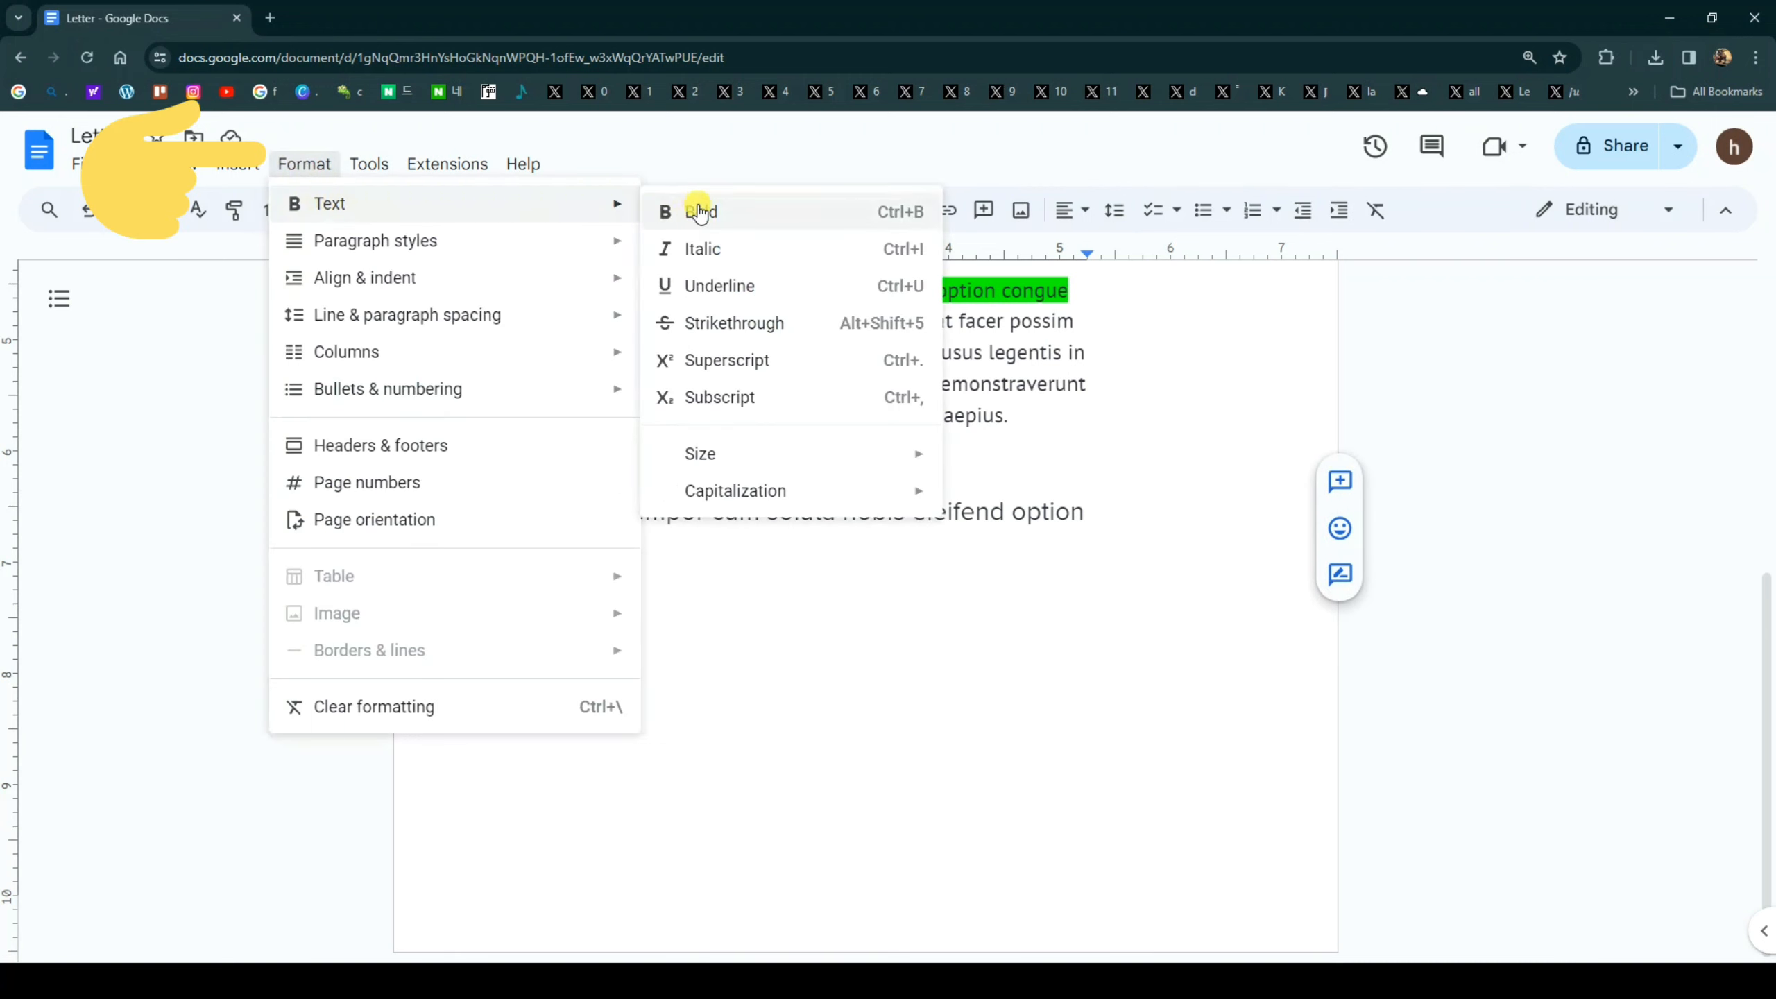
pyautogui.click(726, 399)
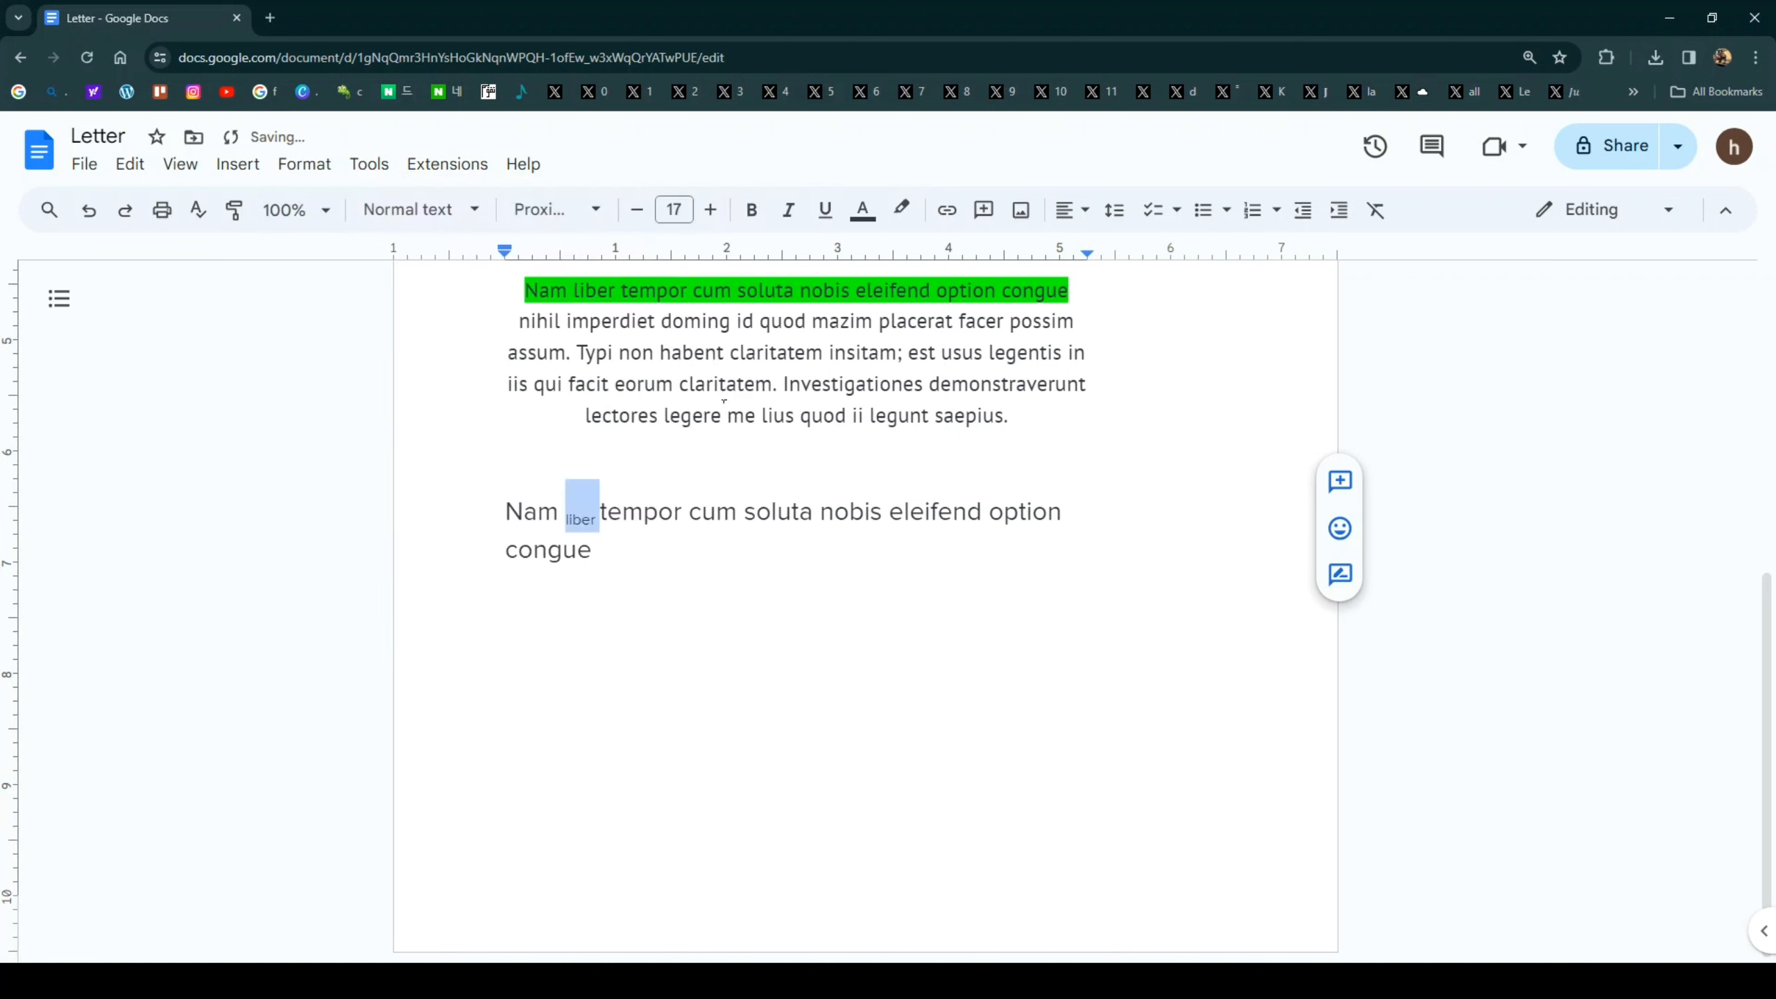
# - Enlarge the whole pasted line, including the subscript word, to font size 23
pyautogui.click(581, 513)
pyautogui.tripleClick(672, 551)
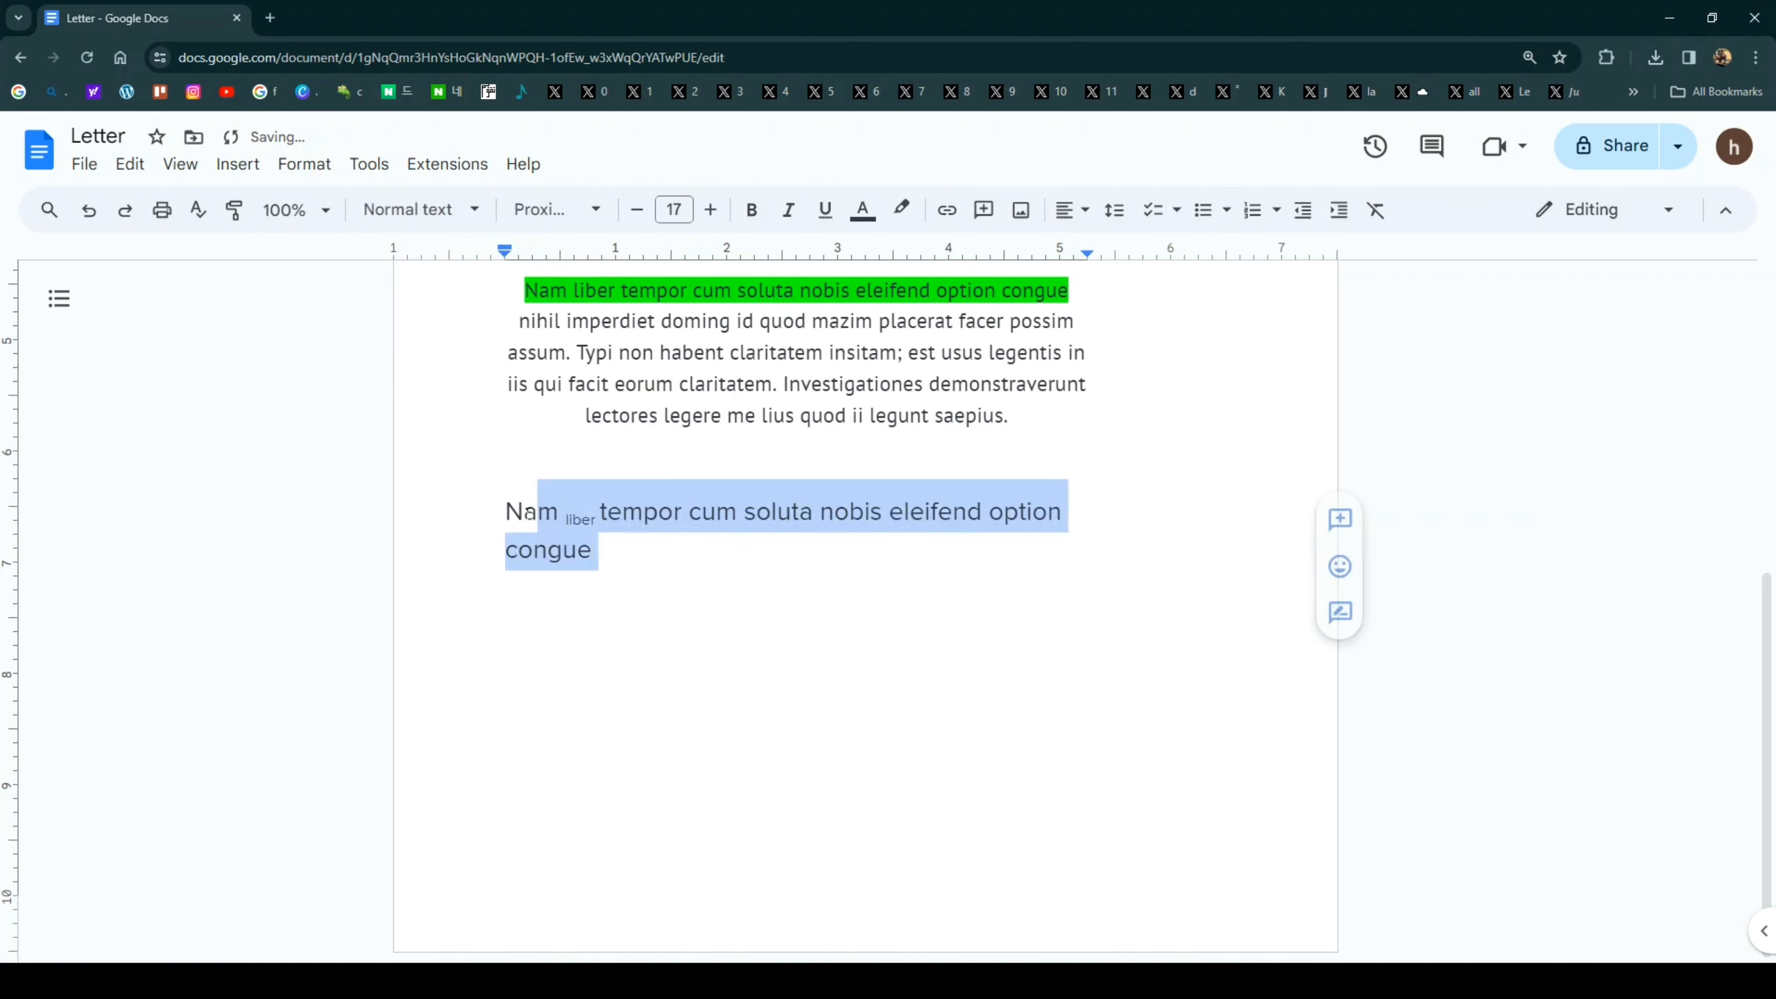
pyautogui.click(711, 210)
pyautogui.click(710, 210)
pyautogui.click(711, 210)
pyautogui.click(711, 211)
pyautogui.click(711, 210)
pyautogui.click(710, 210)
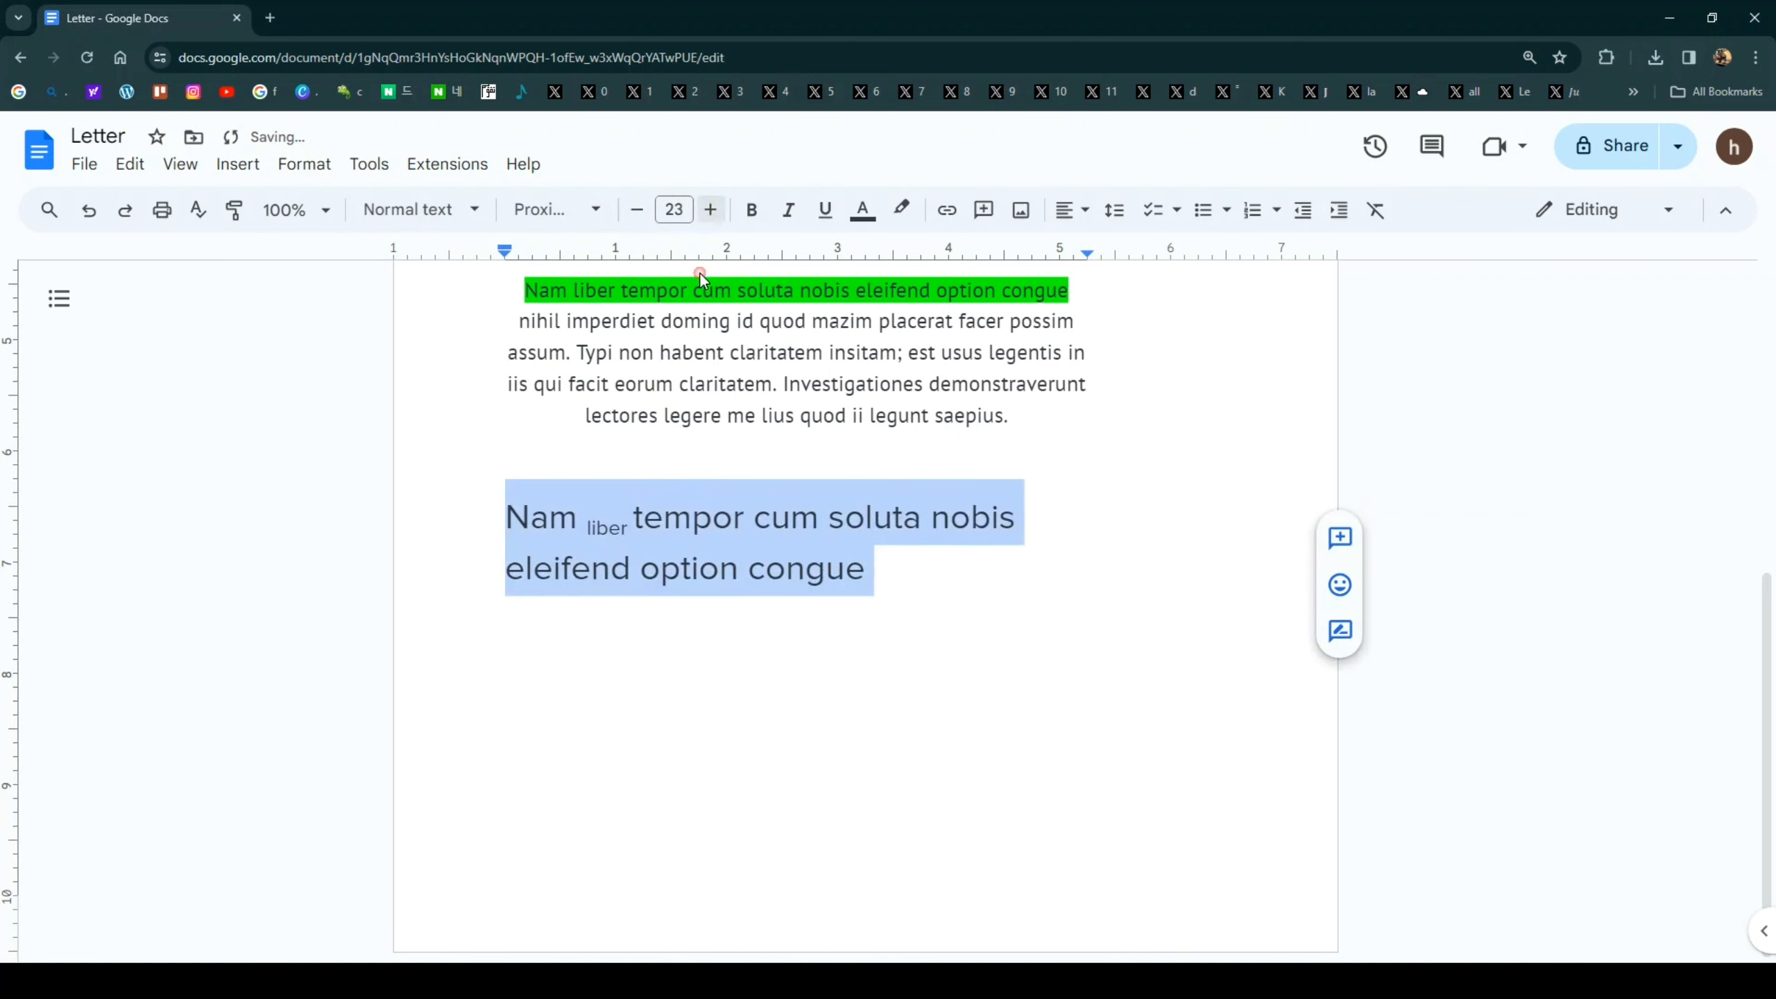
pyautogui.click(603, 508)
pyautogui.doubleClick(603, 509)
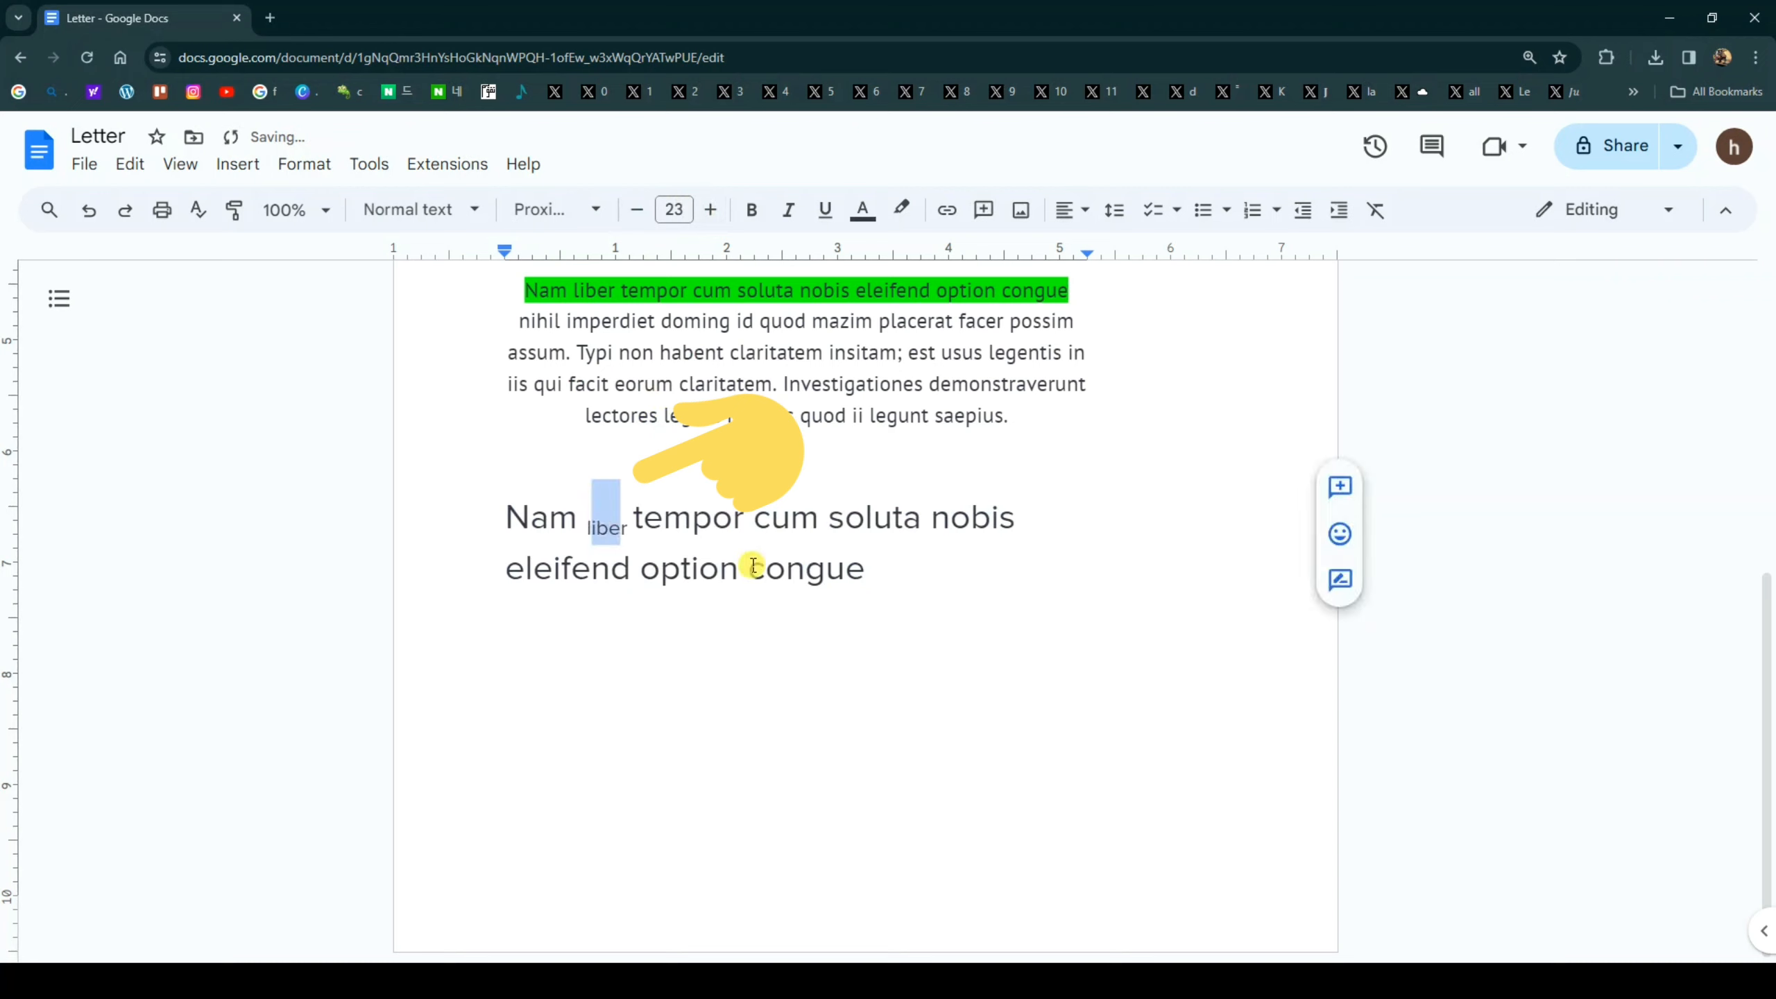
# - Format the word "congue" at the end of the pasted line as superscript and clear the selection
pyautogui.moveTo(752, 565); pyautogui.dragTo(843, 553)
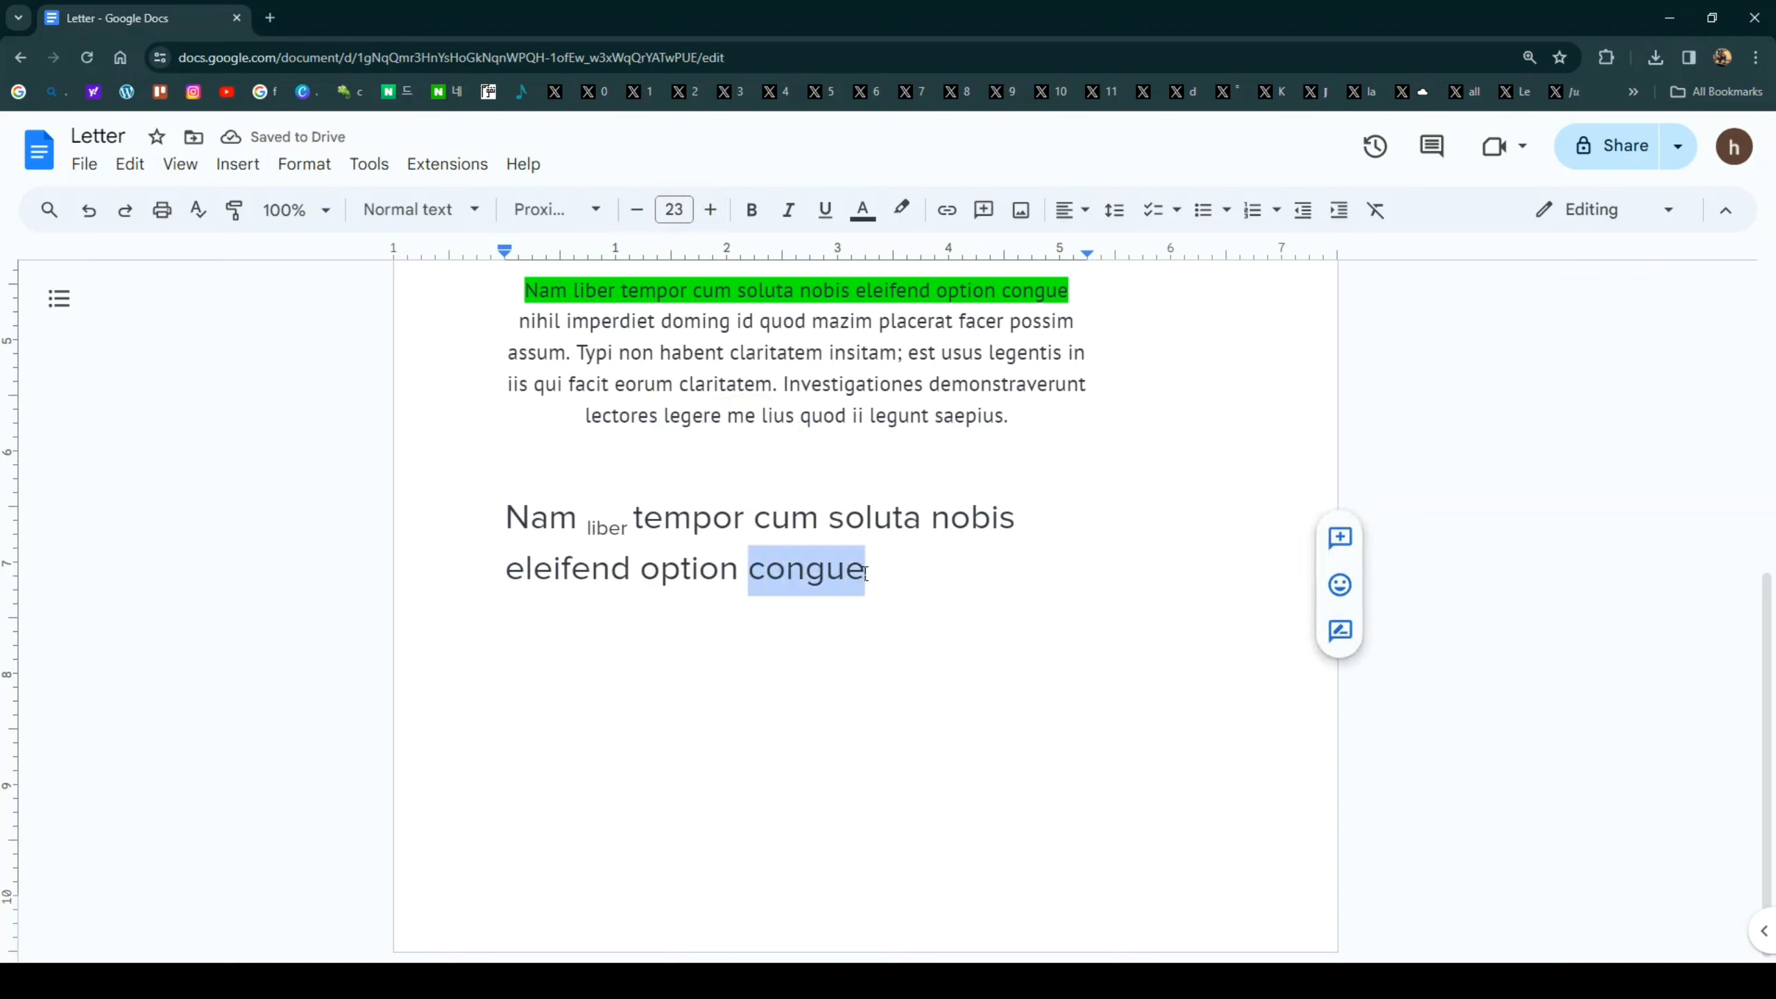
pyautogui.click(290, 175)
pyautogui.moveTo(333, 203)
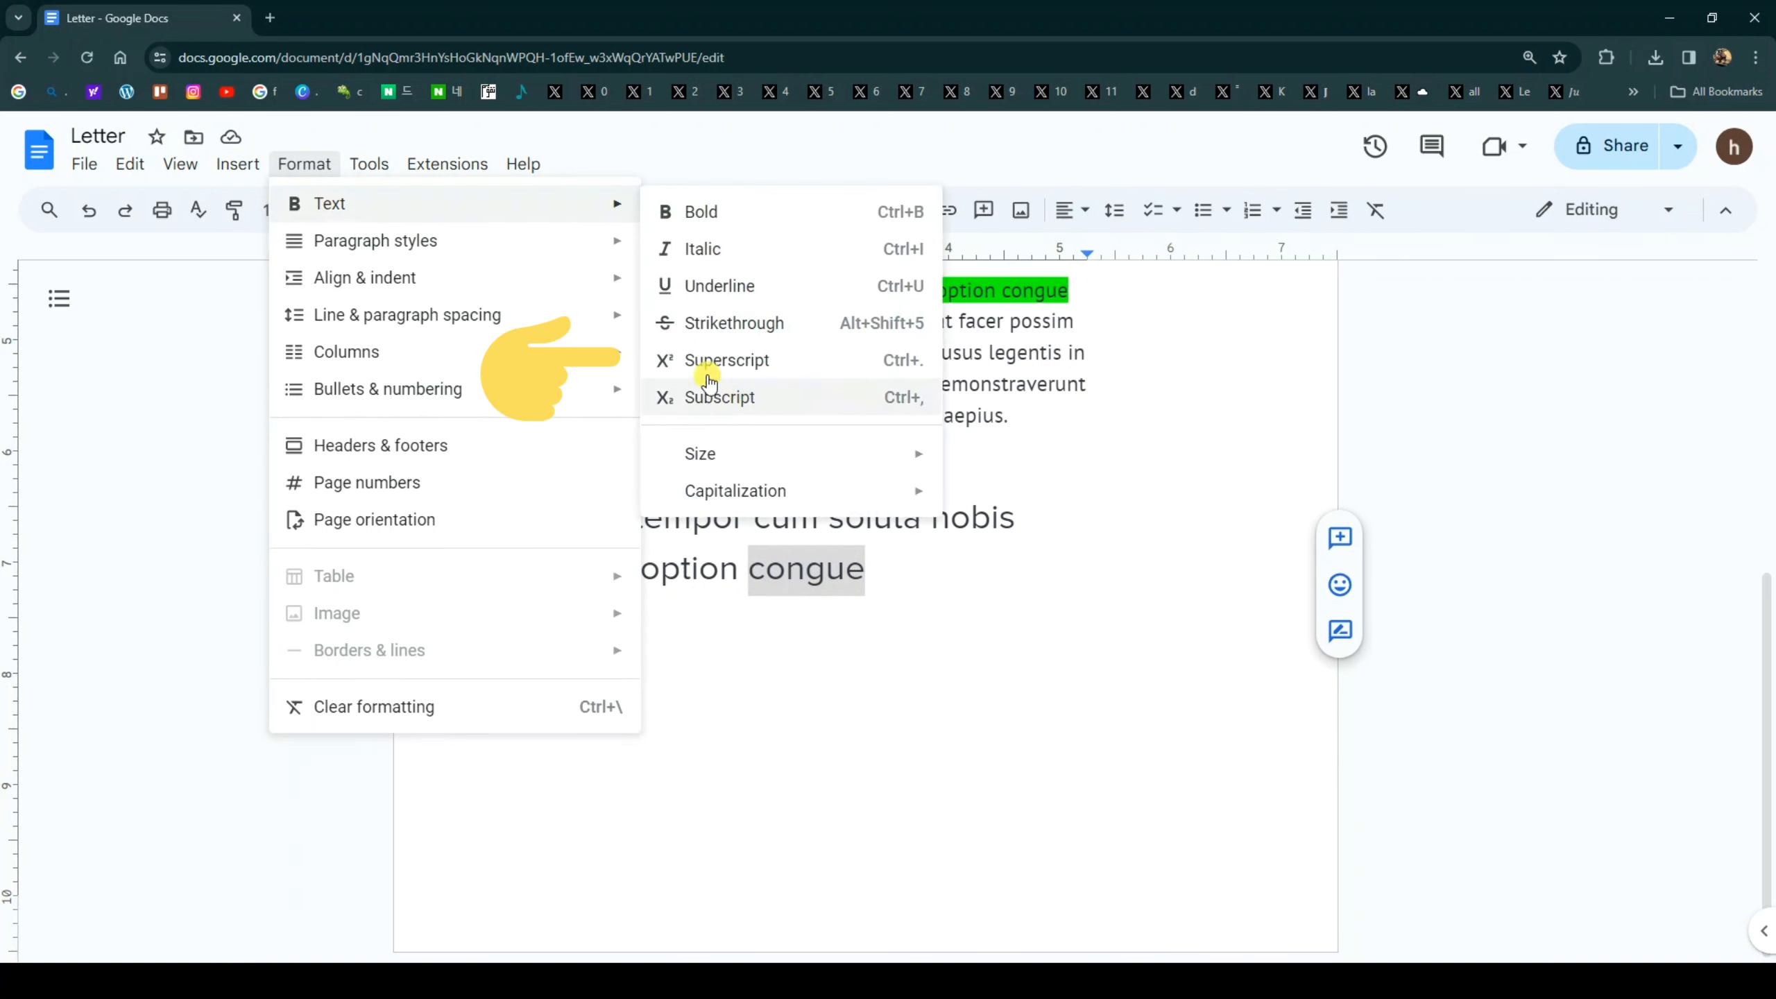
pyautogui.click(724, 360)
pyautogui.click(837, 539)
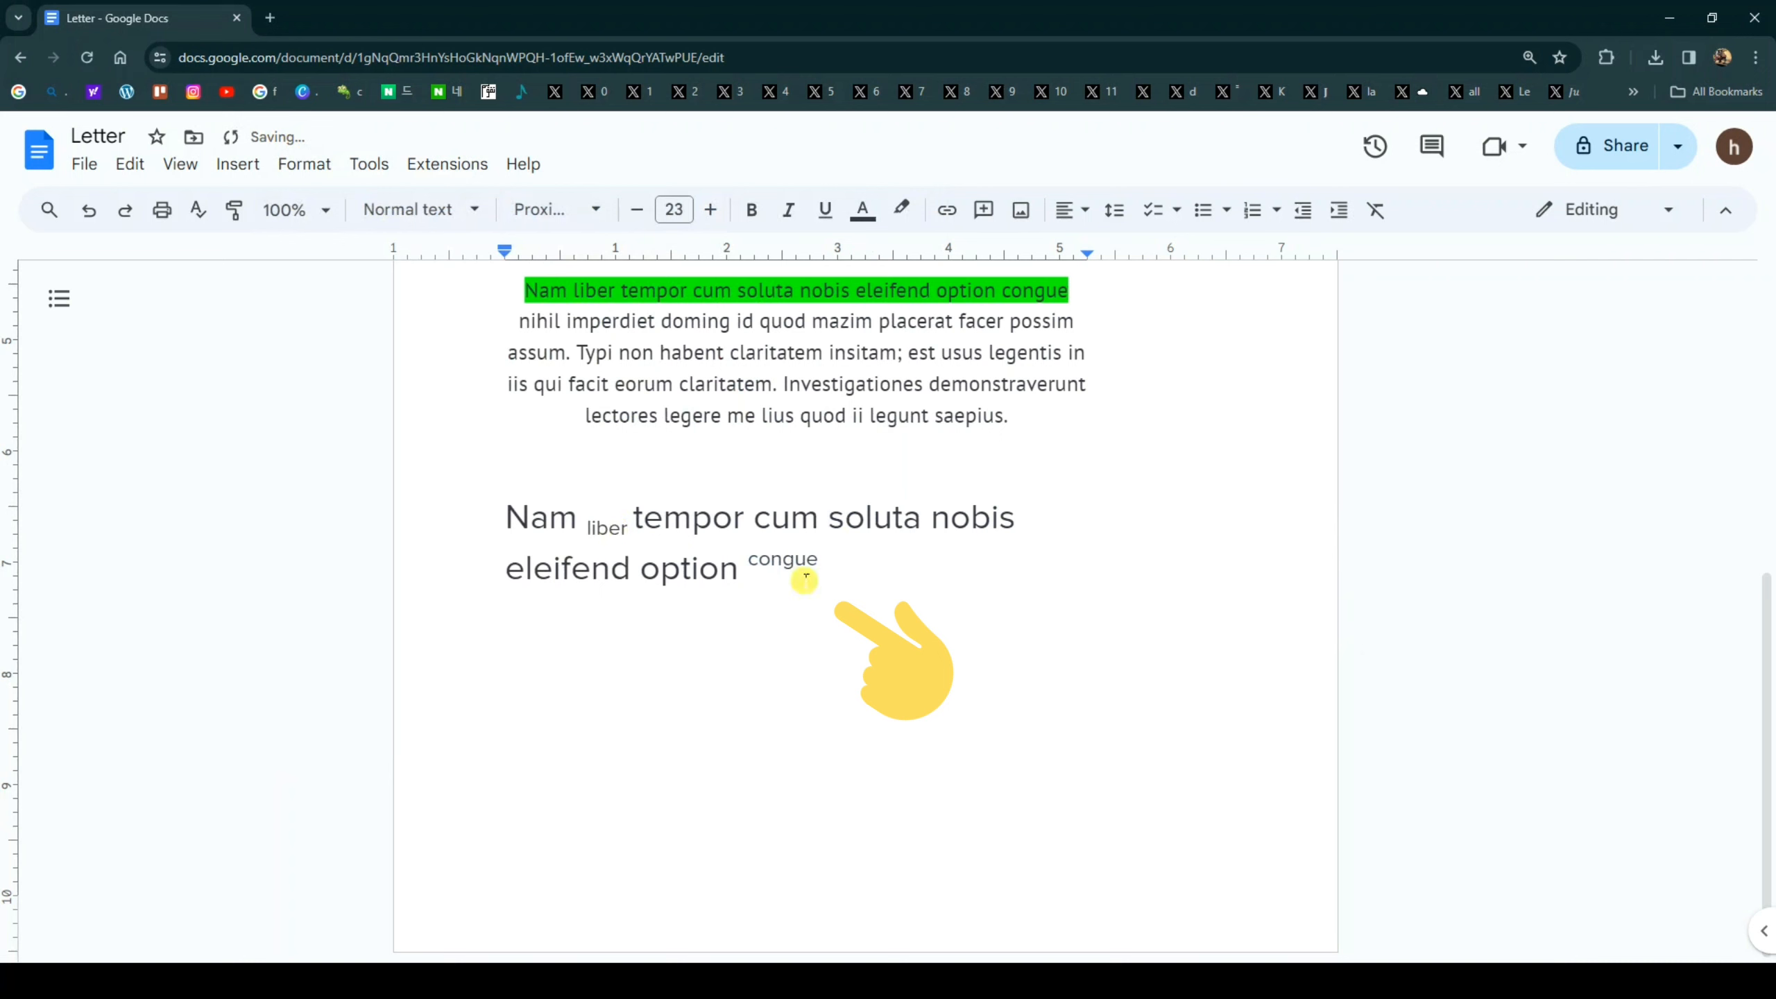
pyautogui.scroll(5, 899, 538)
pyautogui.click(860, 485)
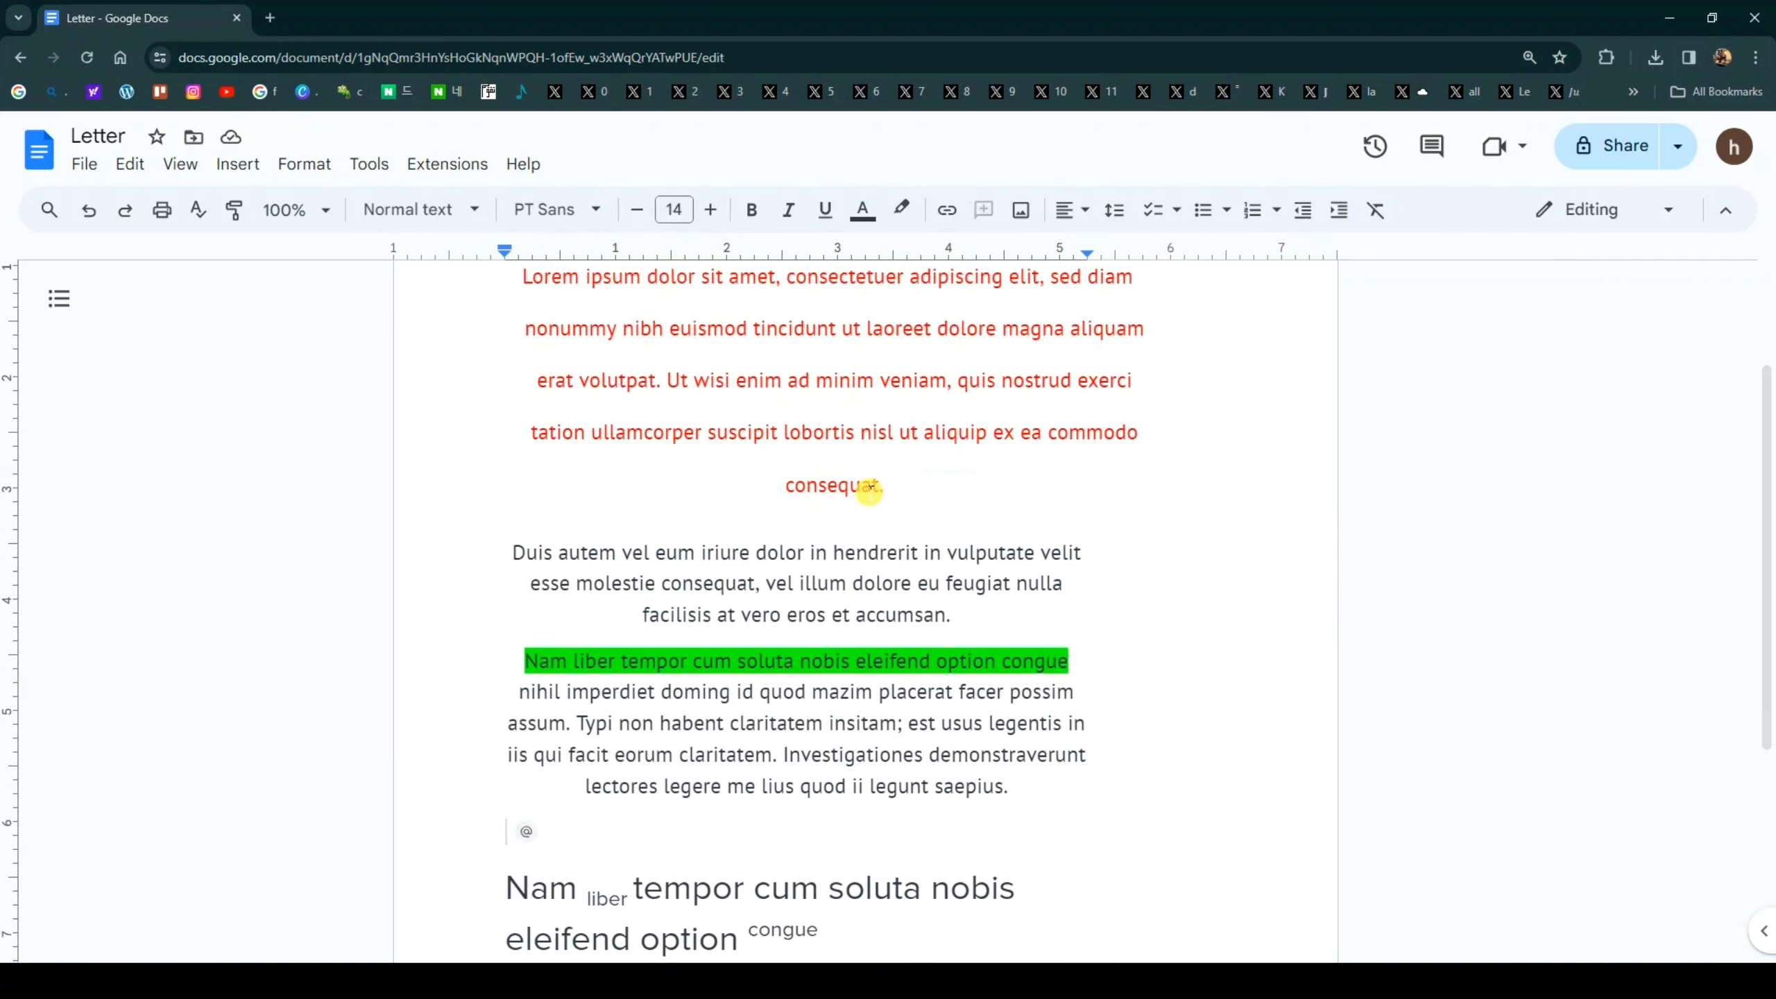
pyautogui.scroll(3, 864, 487)
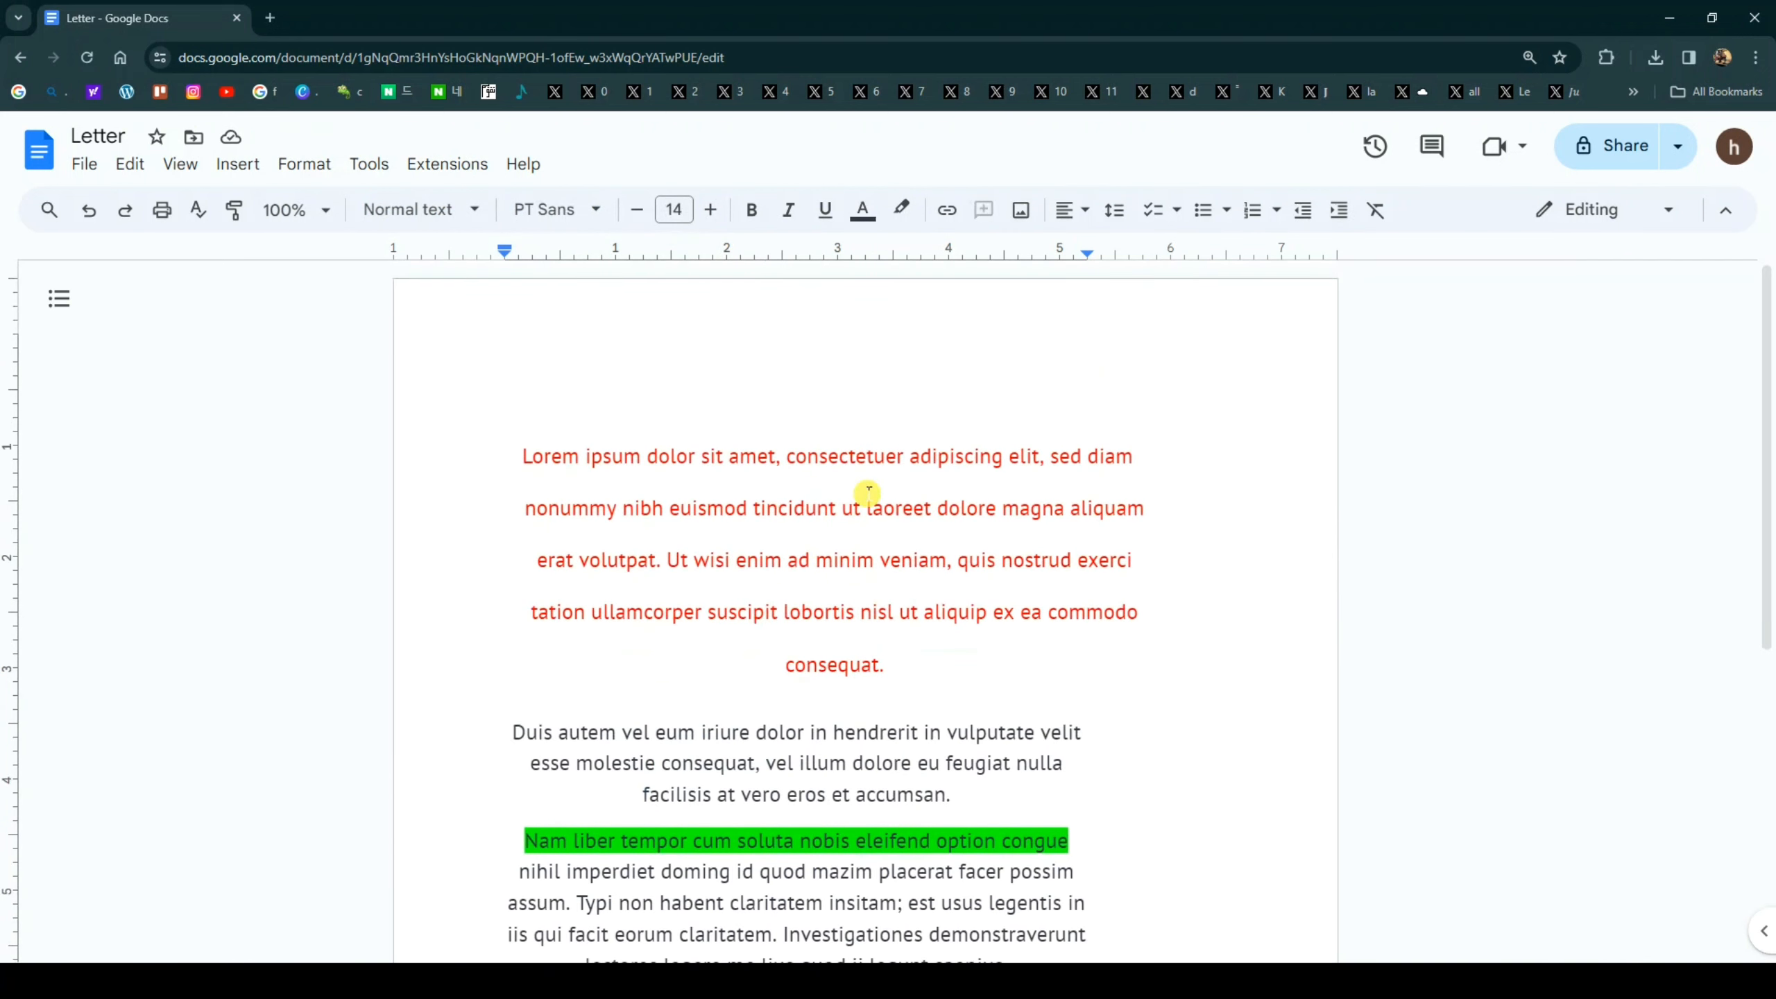